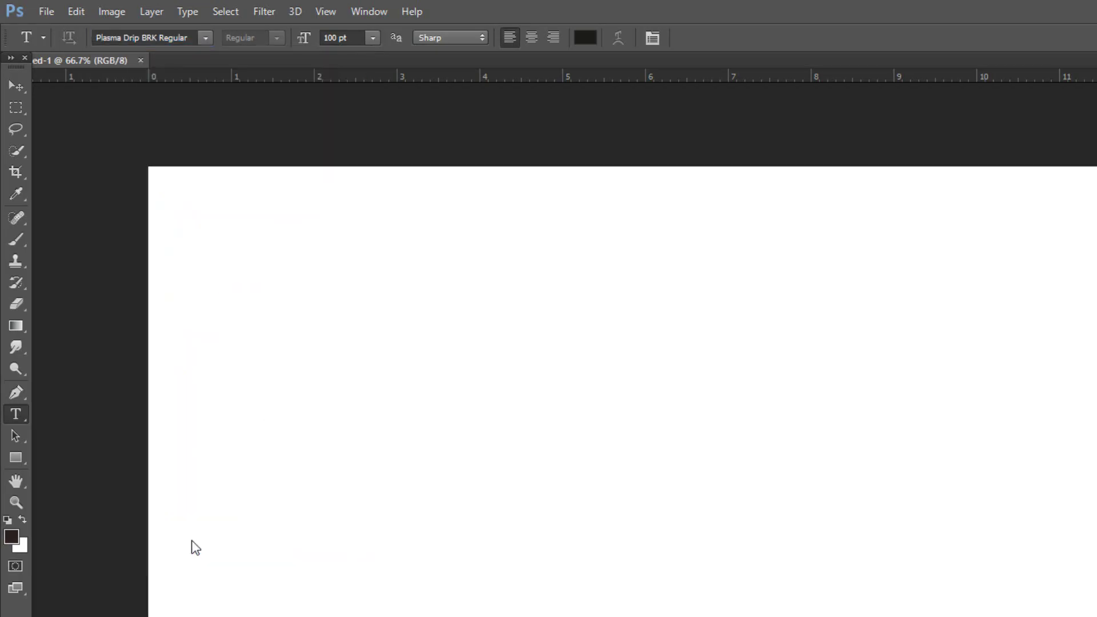
- Add a text layer with the first name in capitals, using Plasma Drip BRK Regular at 60 pt
click(358, 36)
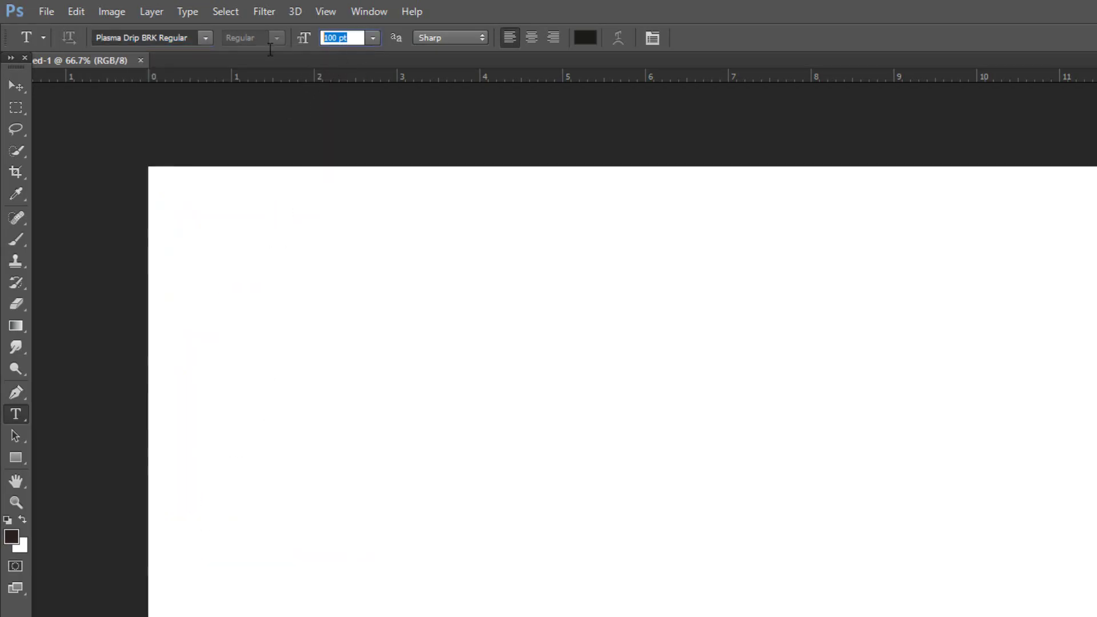
text(60)
key(Return)
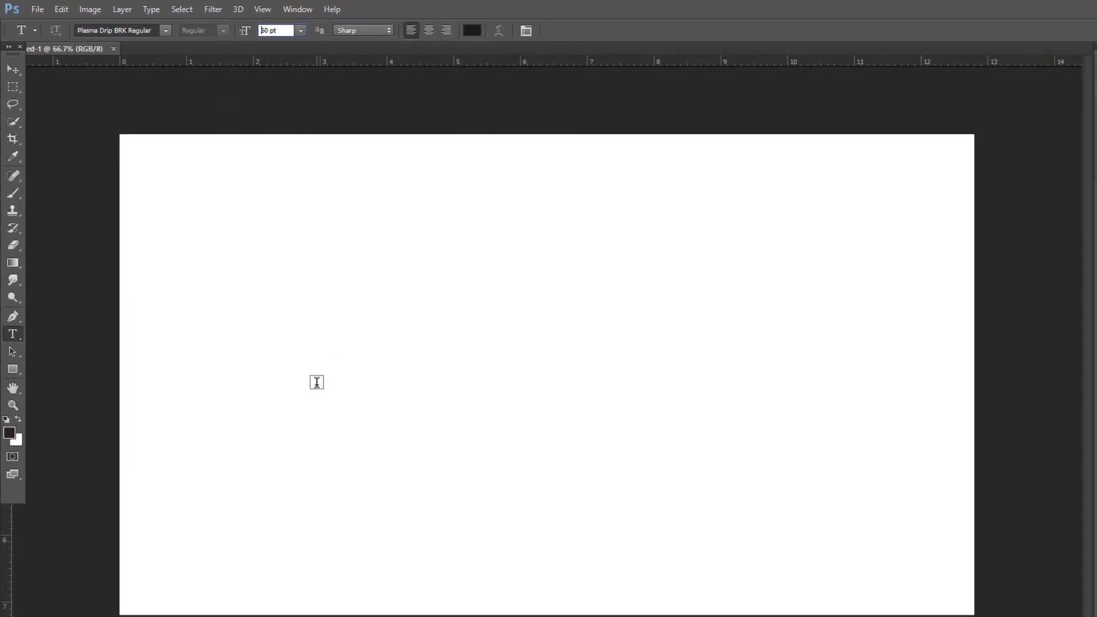
click(317, 382)
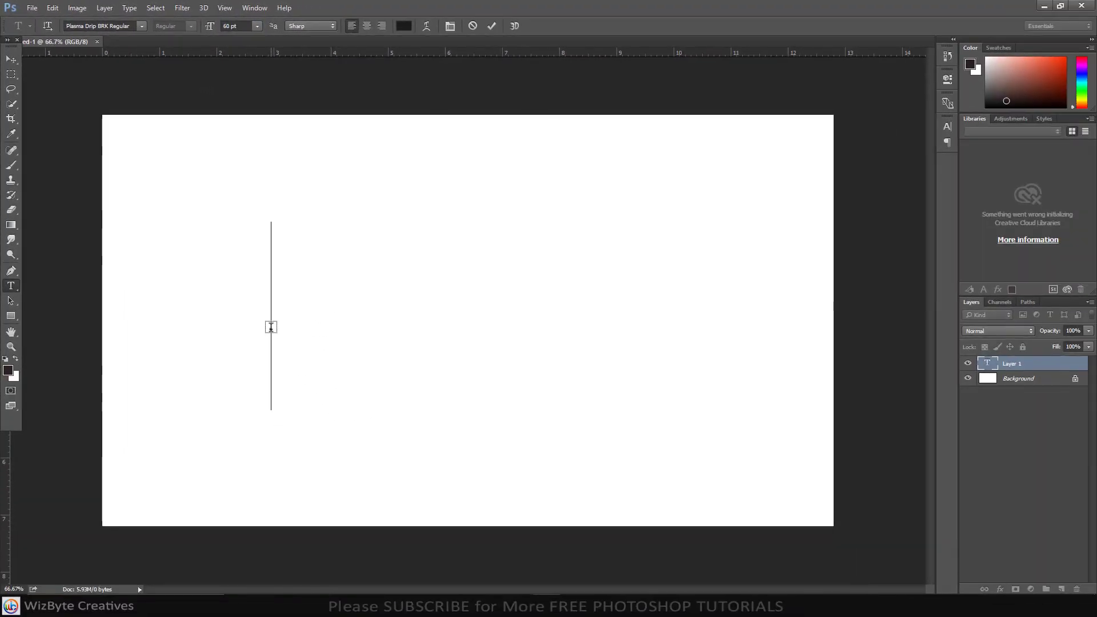
text(CARLO)
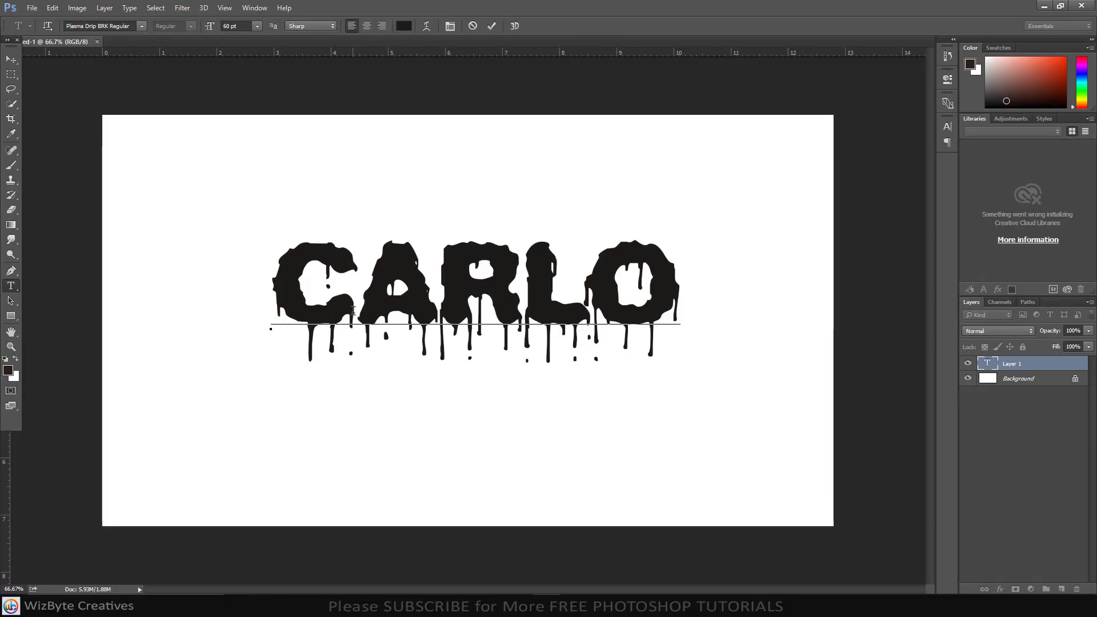
- Enlarge the first letter of the dripping text to 100 pt and move the whole text lower on the canvas
drag(354, 302, 270, 302)
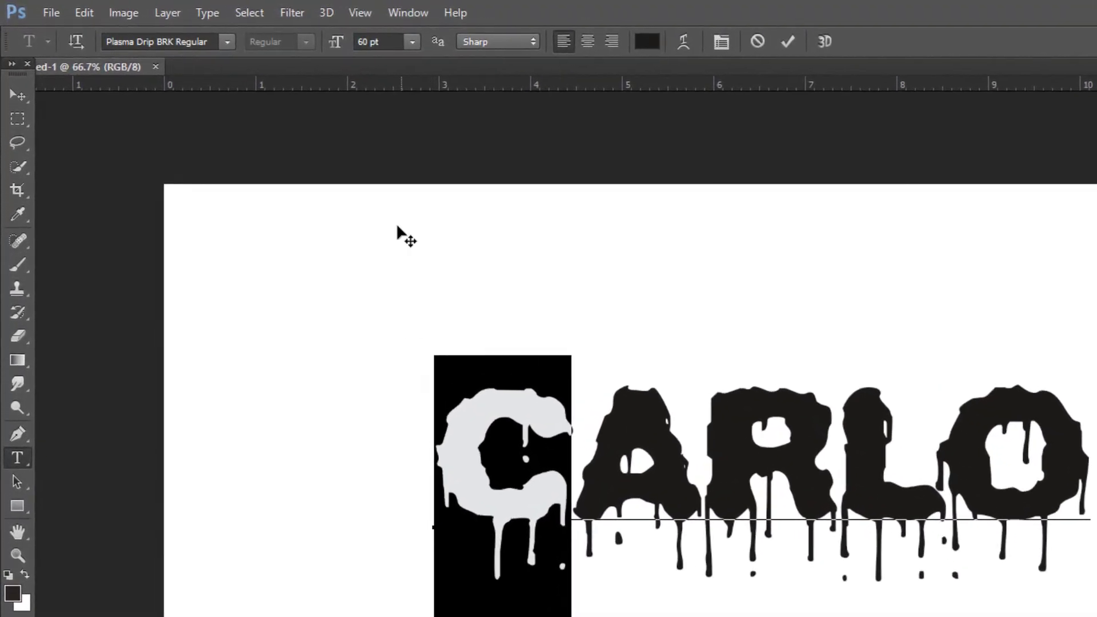
click(377, 41)
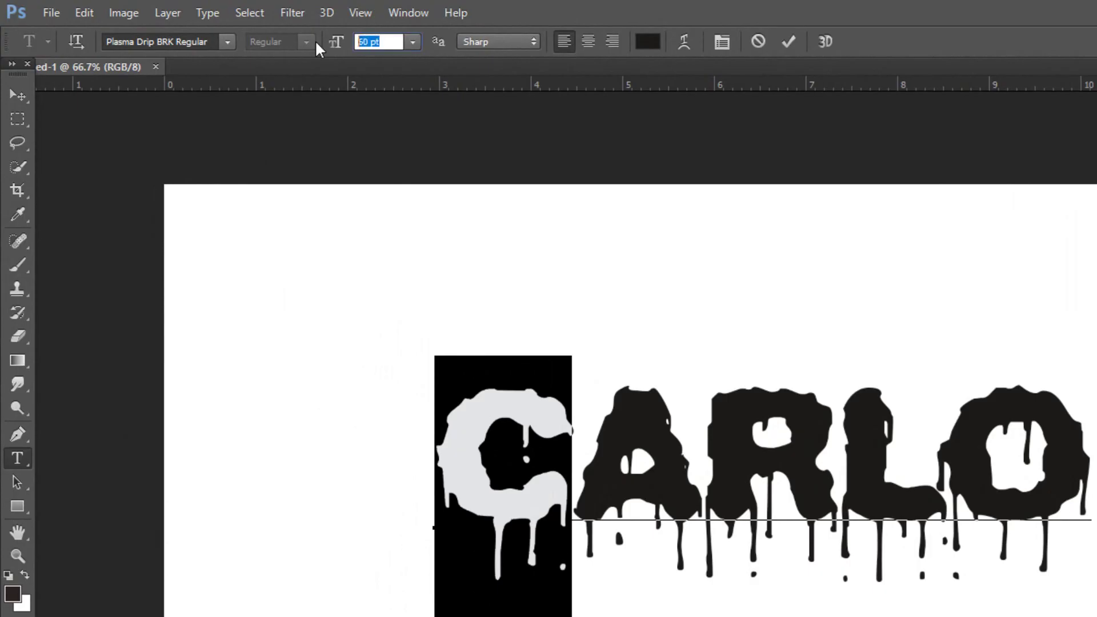
text(100)
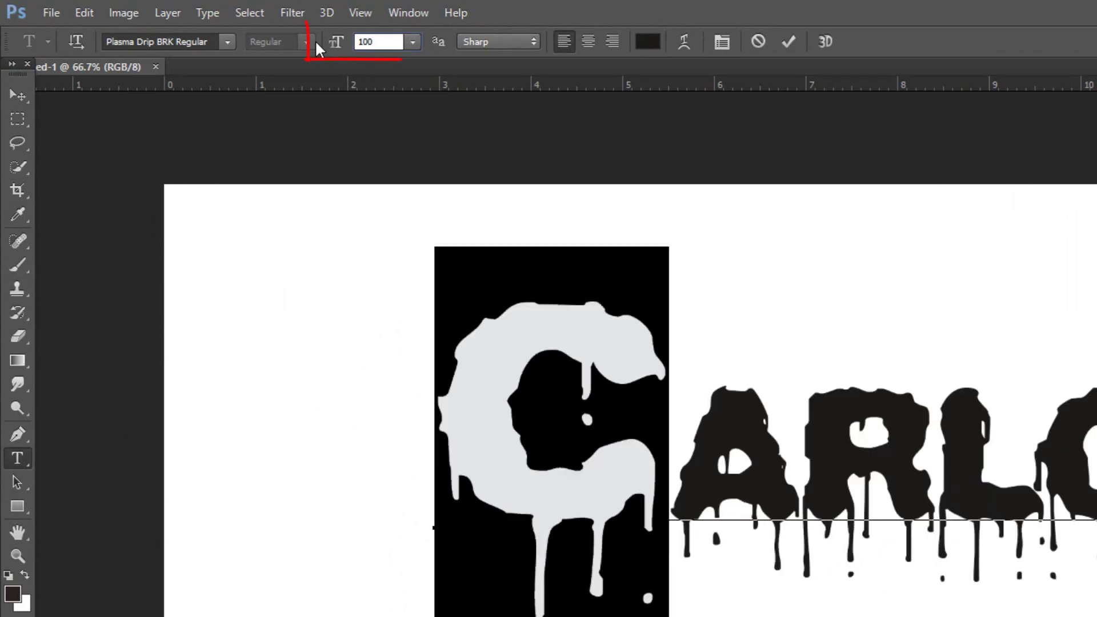
click(21, 91)
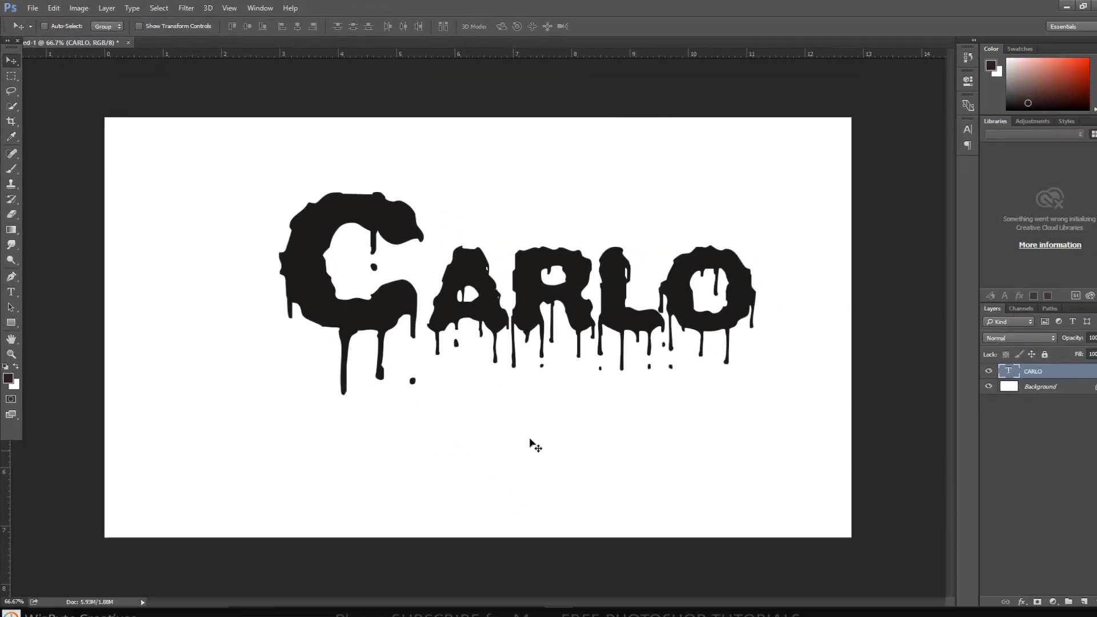
drag(535, 446, 478, 515)
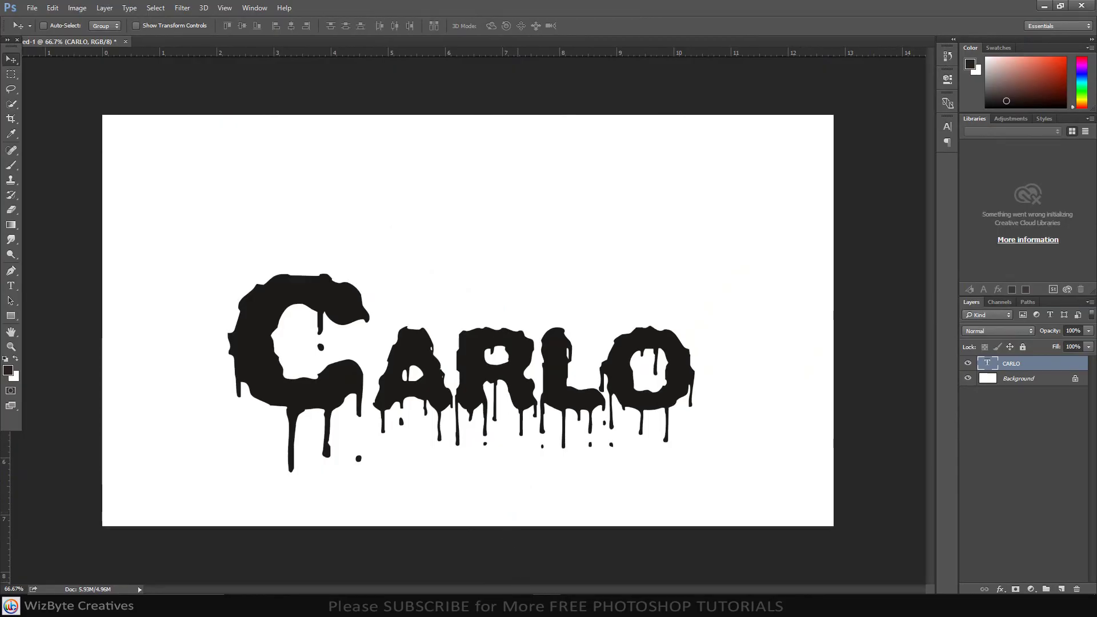
- Place the image Text Dripping Effect.jpg into the document as a new layer above the text
click(519, 605)
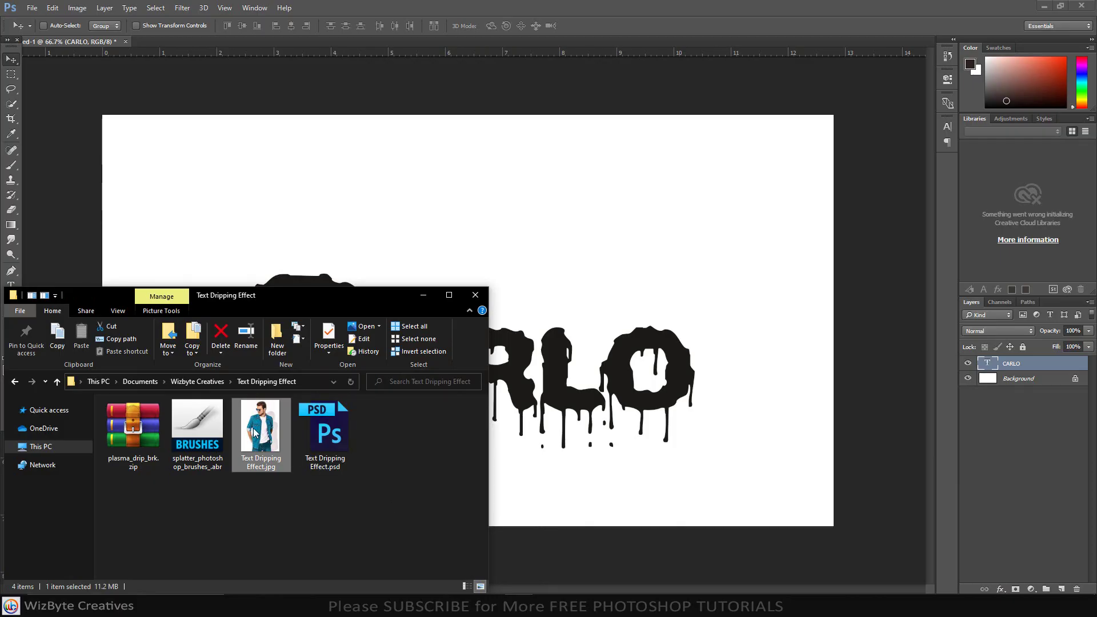
click(594, 337)
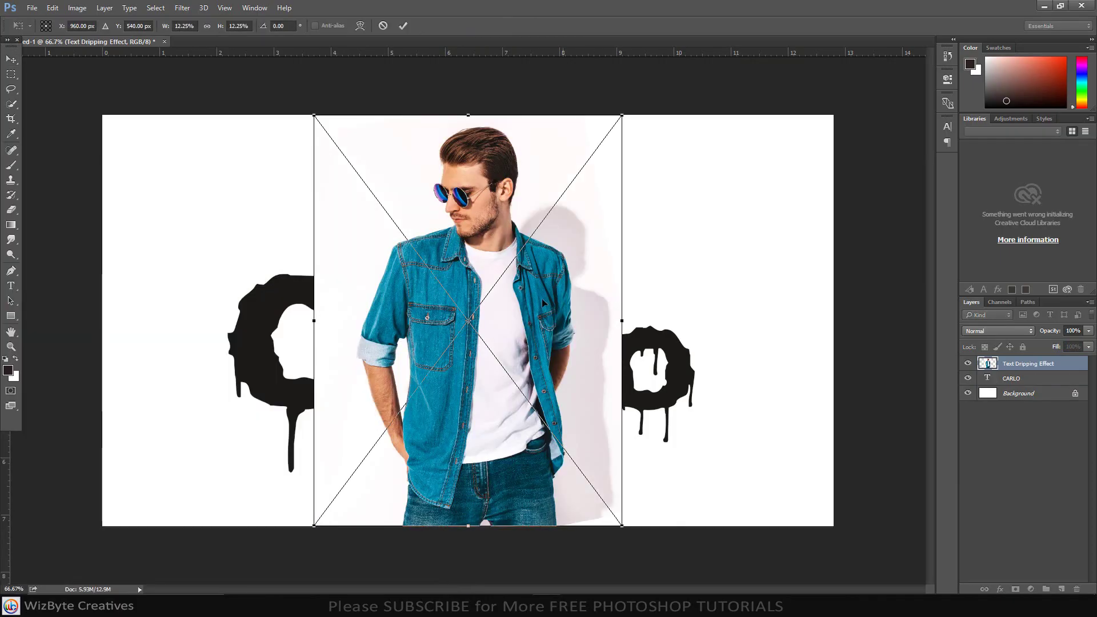
click(404, 25)
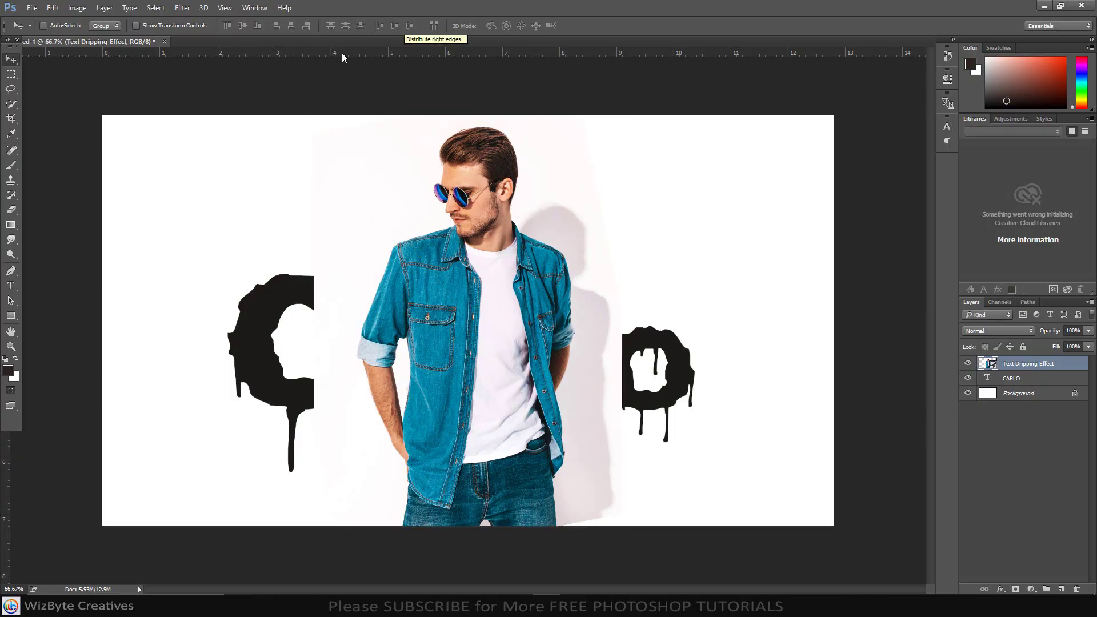
- Select the man in the placed photo using the Quick Selection tool with a 40 px brush
click(7, 108)
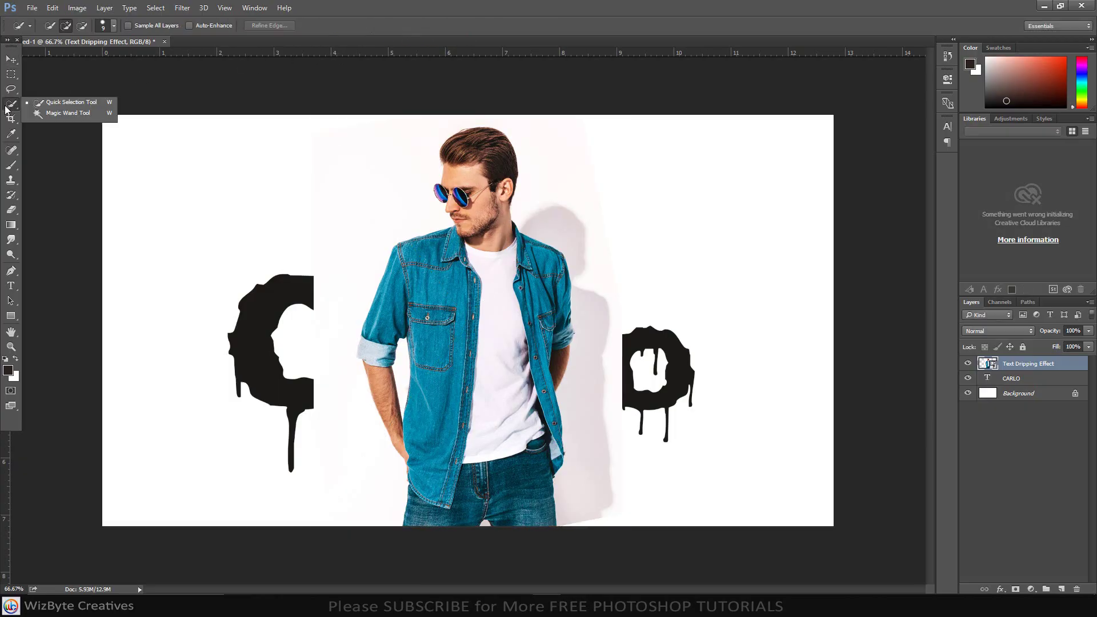
click(48, 102)
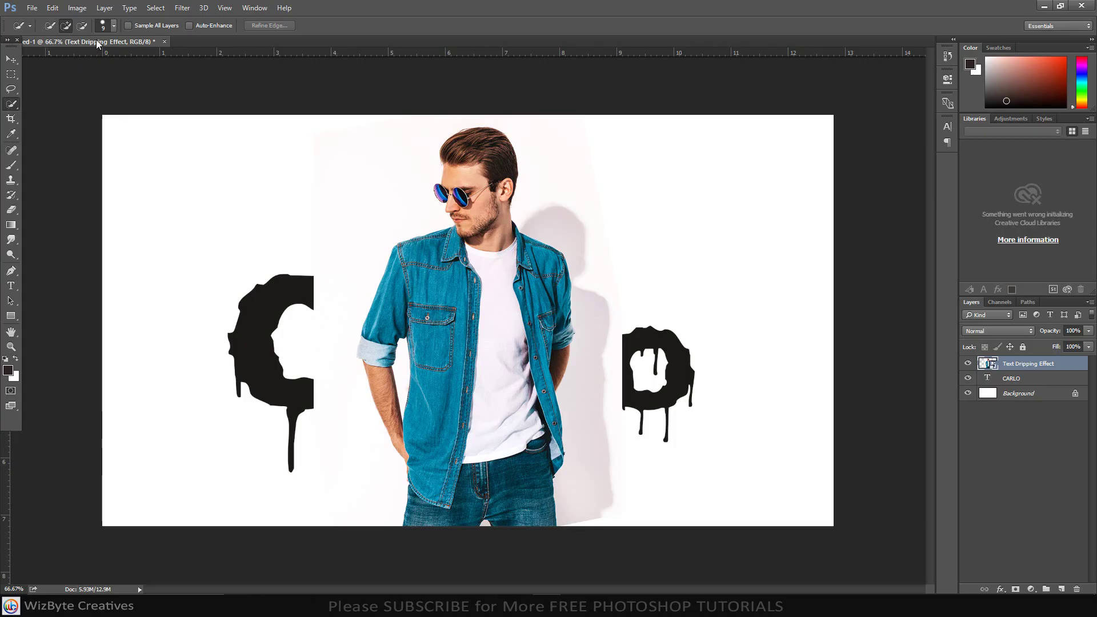
click(113, 27)
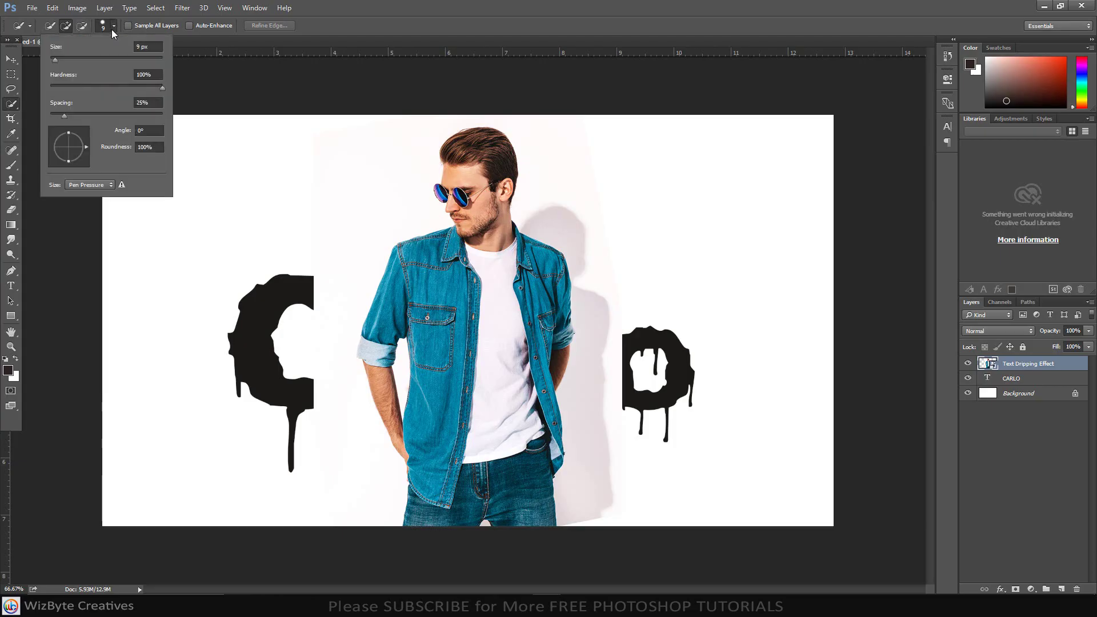
drag(56, 60, 90, 67)
text(40)
mouse_move(480, 205)
mouse_down()
mouse_move(481, 150)
mouse_move(485, 191)
mouse_move(456, 196)
mouse_move(473, 275)
mouse_move(460, 337)
mouse_move(429, 259)
mouse_move(441, 253)
mouse_move(390, 309)
mouse_move(437, 531)
mouse_move(489, 480)
mouse_move(534, 465)
mouse_move(548, 267)
mouse_up()
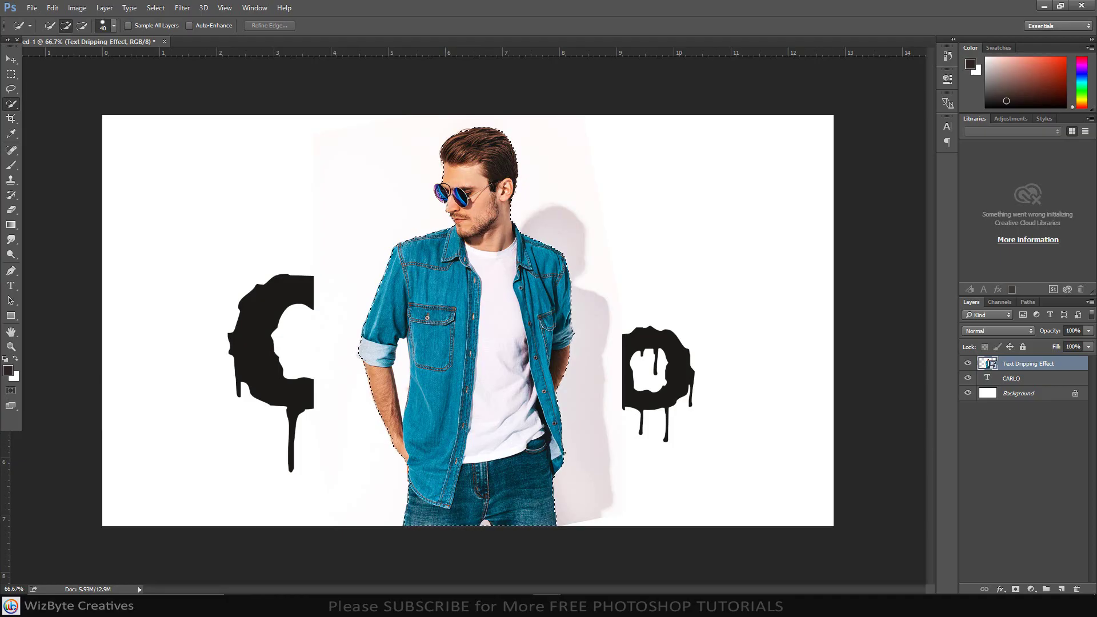
- Subtract the white gap between the man's bent arm and his shirt from the selection with a 15 px brush
scroll(442, 193, up, 5)
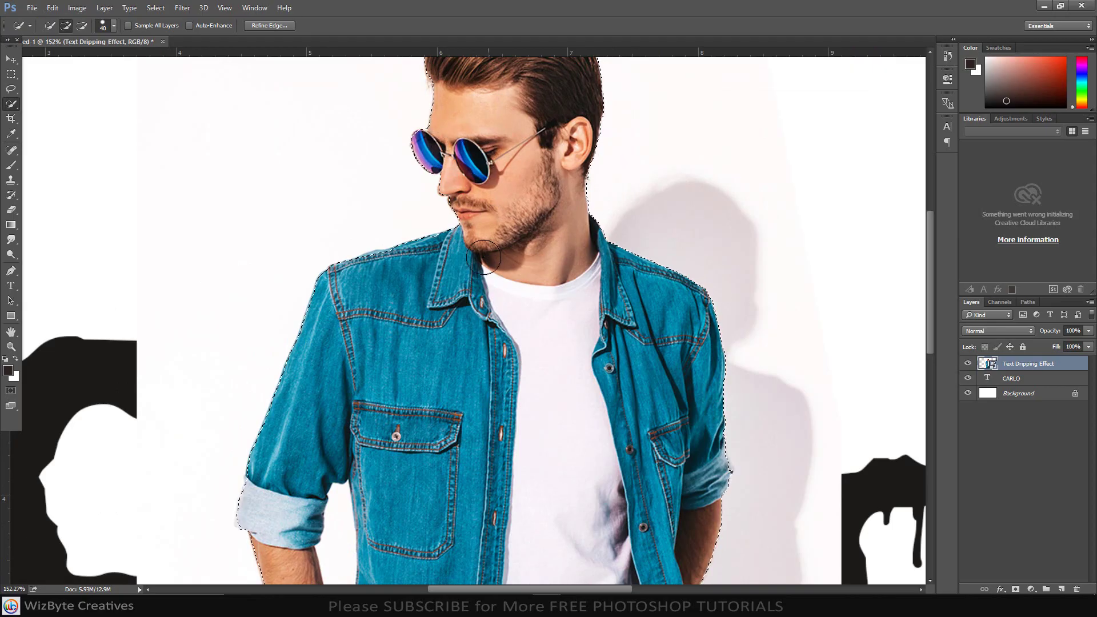
scroll(475, 195, down, 3)
scroll(443, 432, down, 2)
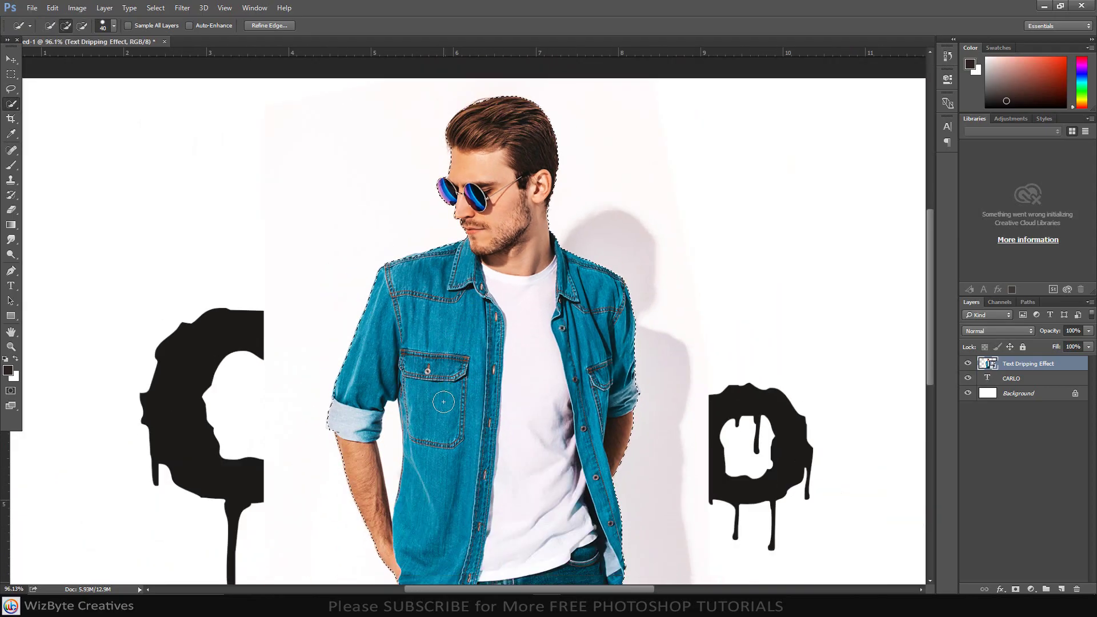
scroll(411, 437, up, 1)
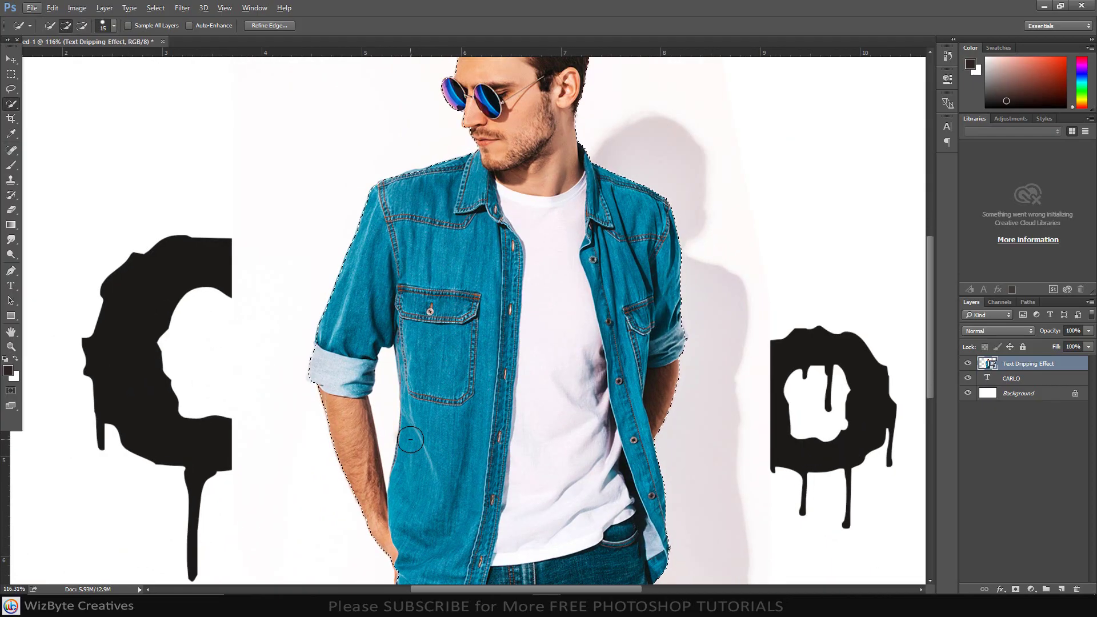
key(bracketleft)
key(bracketleft)
key(bracketleft)
key(bracketleft)
key(bracketleft)
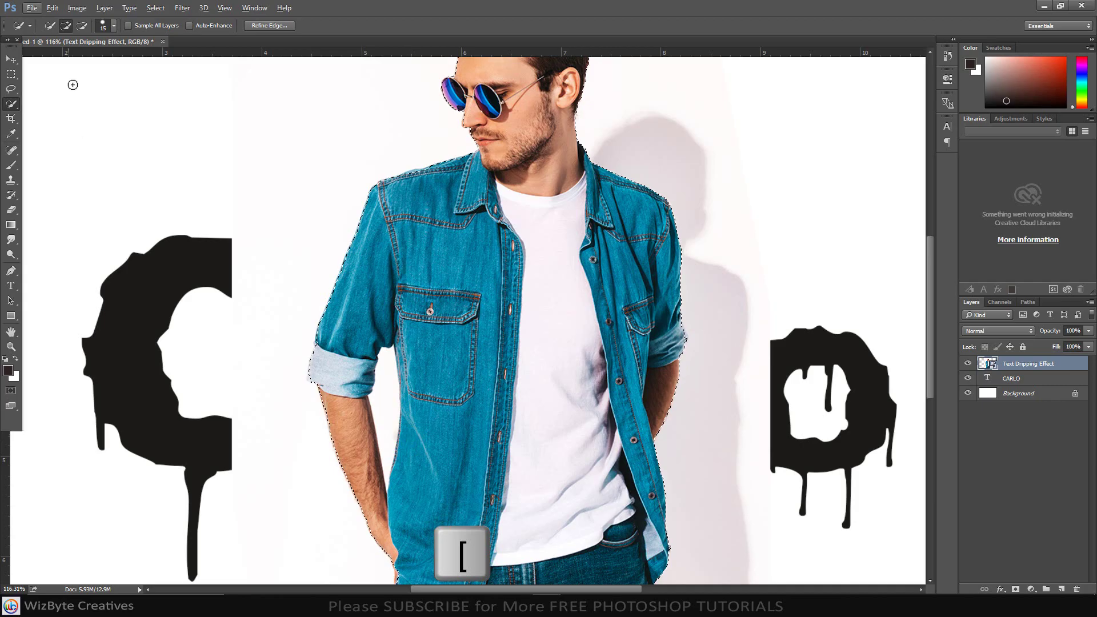
click(84, 27)
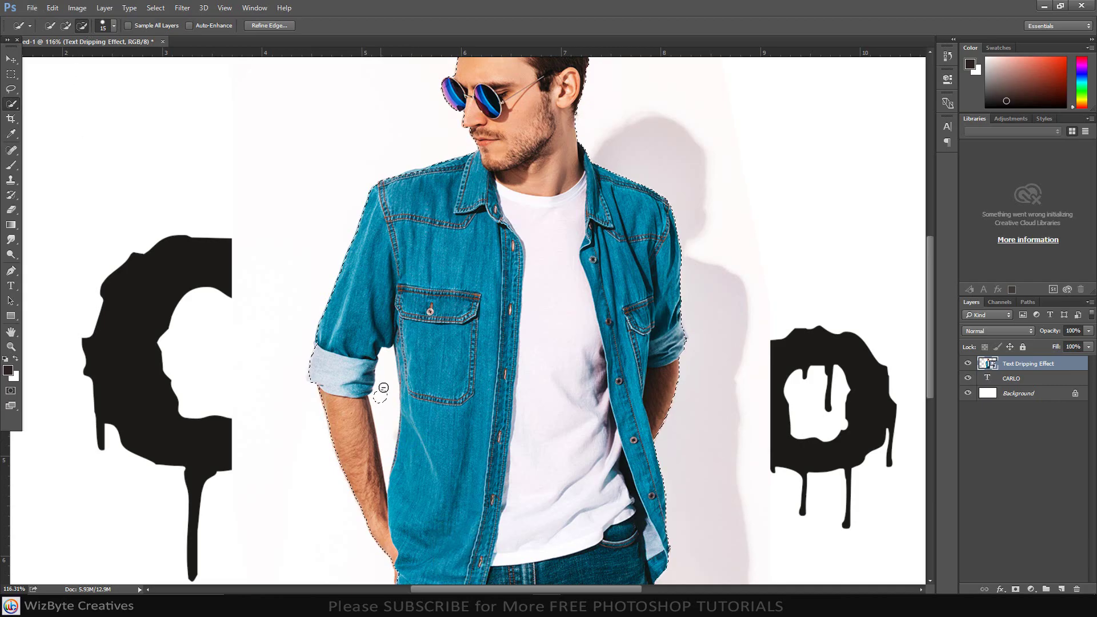
mouse_move(385, 359)
mouse_down()
mouse_move(387, 460)
mouse_move(375, 397)
mouse_move(394, 487)
mouse_up()
- Add the missed inner forearm edge back to the selection and subtract leftover background near the rolled sleeve
key(alt)
scroll(412, 522, up, 1)
scroll(412, 522, up, 5)
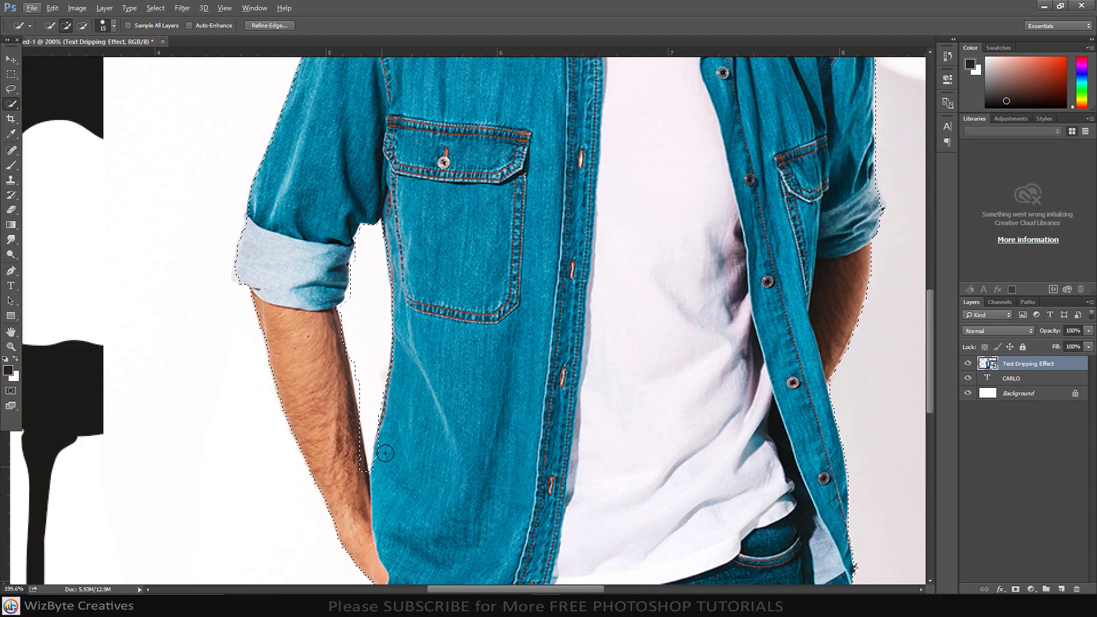
drag(358, 452, 353, 398)
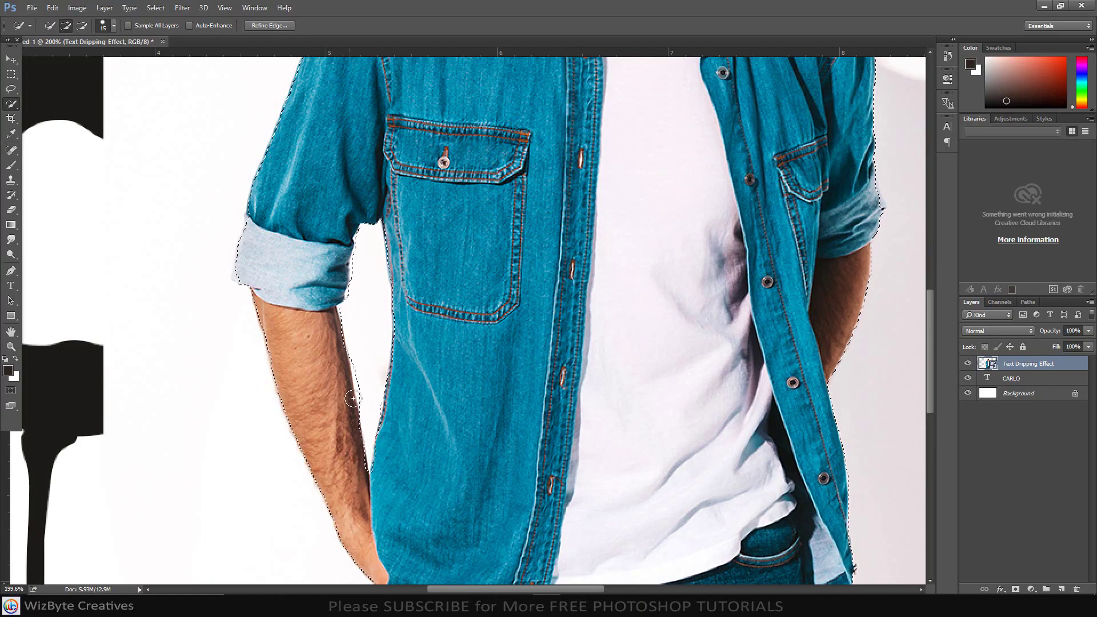
alt+click(363, 282)
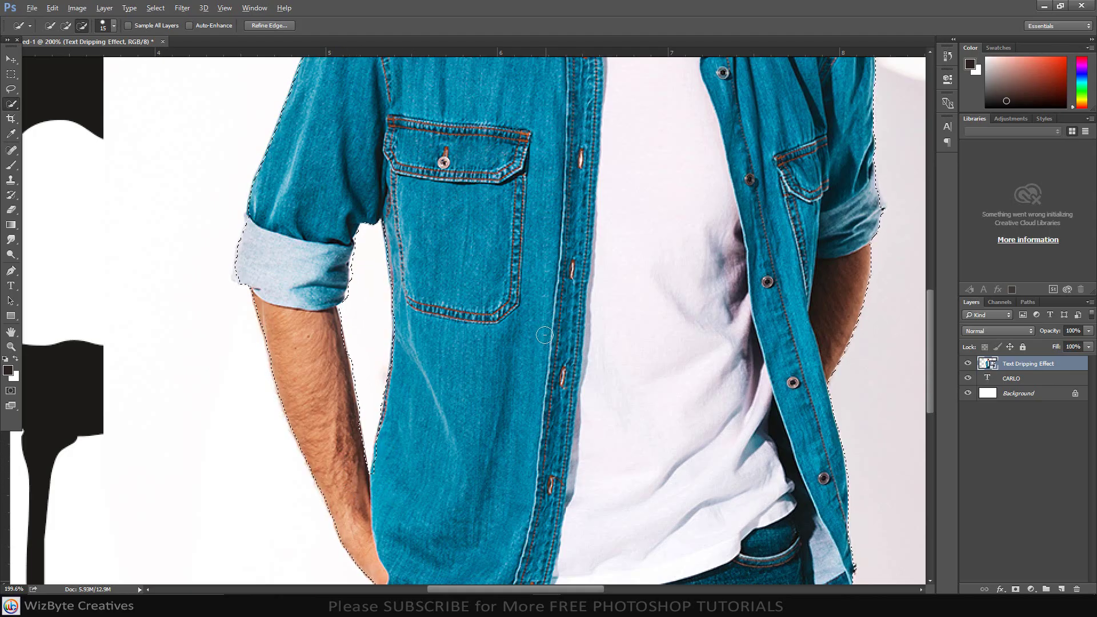
- Check the selection outline around the man and turn it into a layer mask on the photo layer
scroll(542, 354, down, 3)
scroll(543, 354, down, 3)
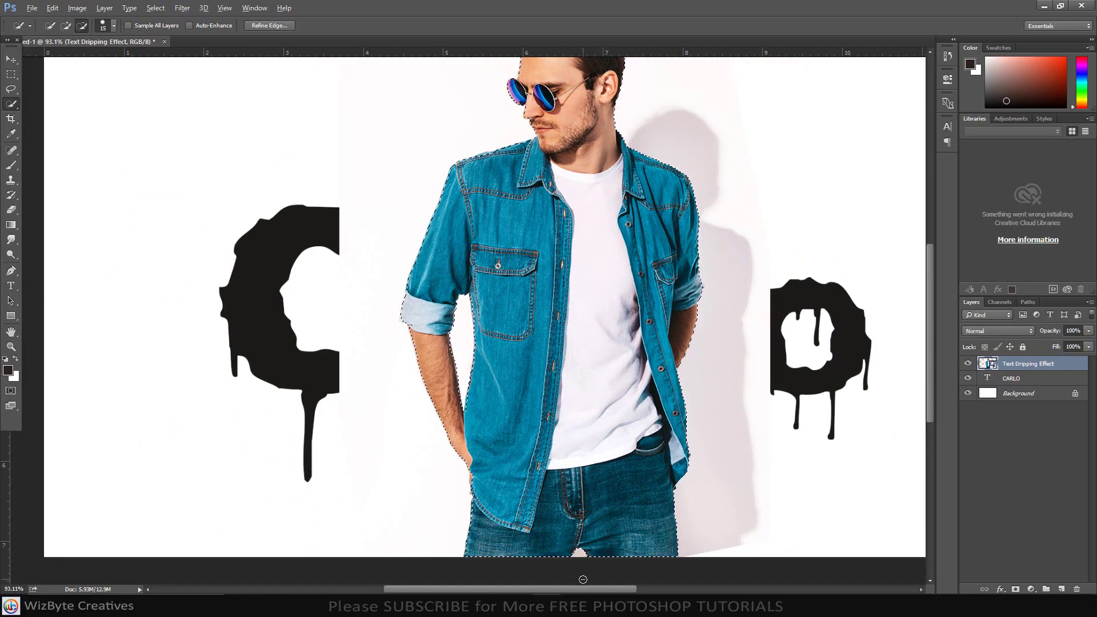
scroll(512, 72, up, 3)
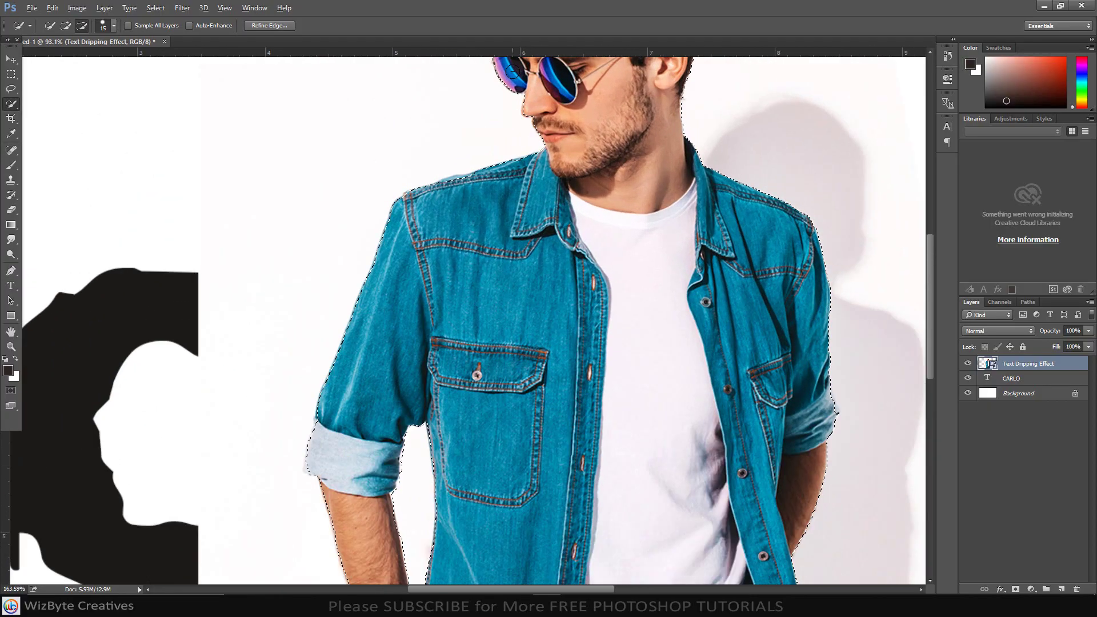
scroll(513, 72, up, 1)
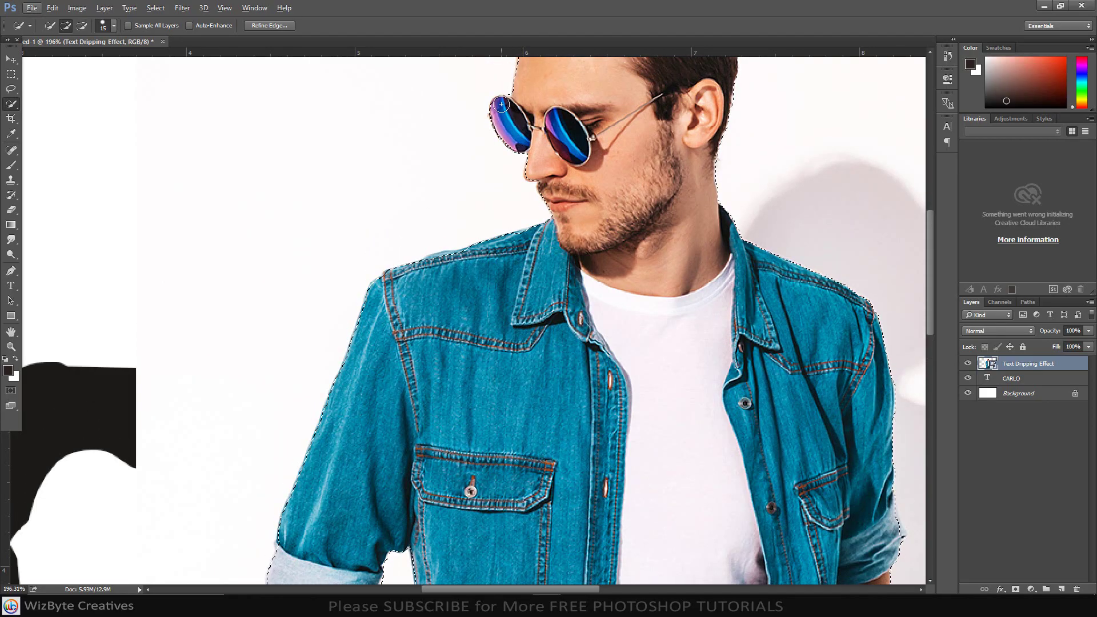
scroll(501, 104, down, 5)
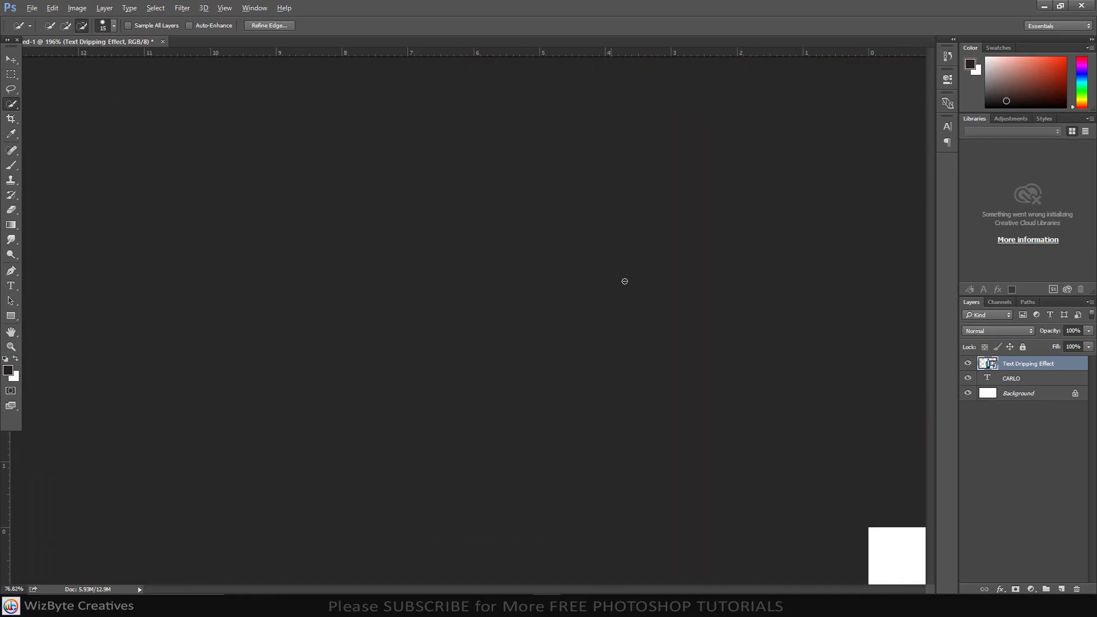
key(ctrl+0)
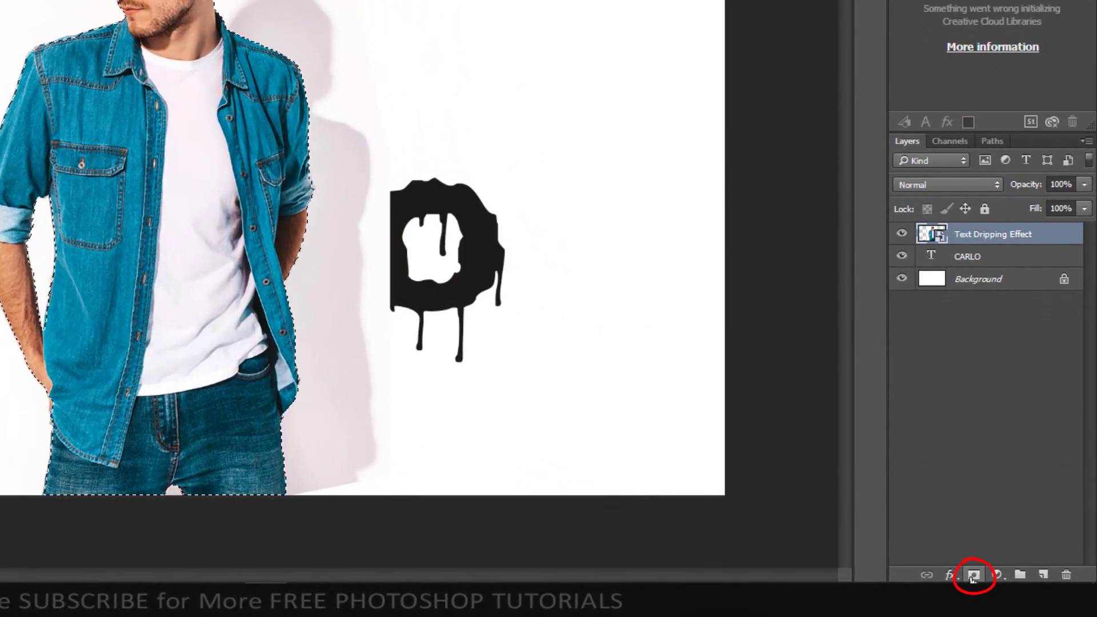
click(973, 575)
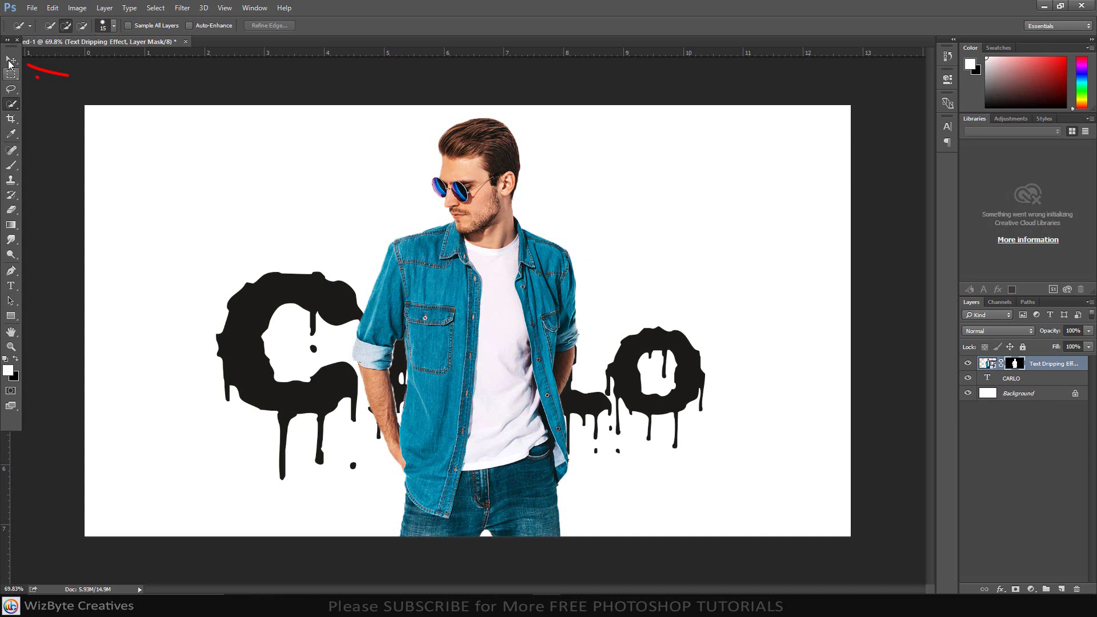
- Scale the masked man to 70% and position him over the large first letter of the text
click(10, 60)
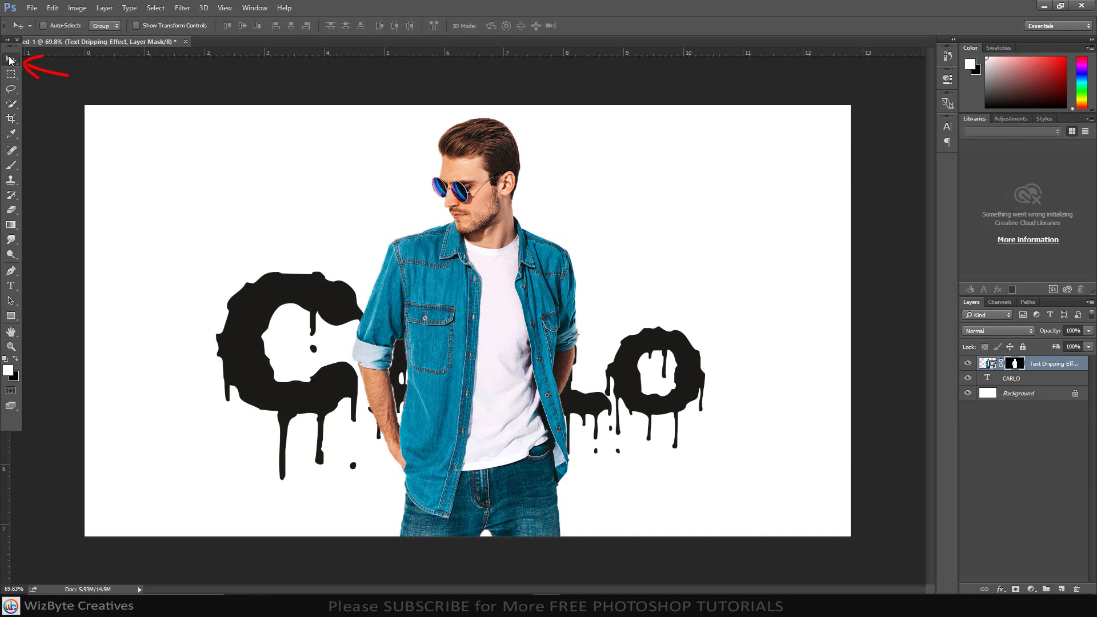
drag(516, 301, 349, 289)
key(ctrl+t)
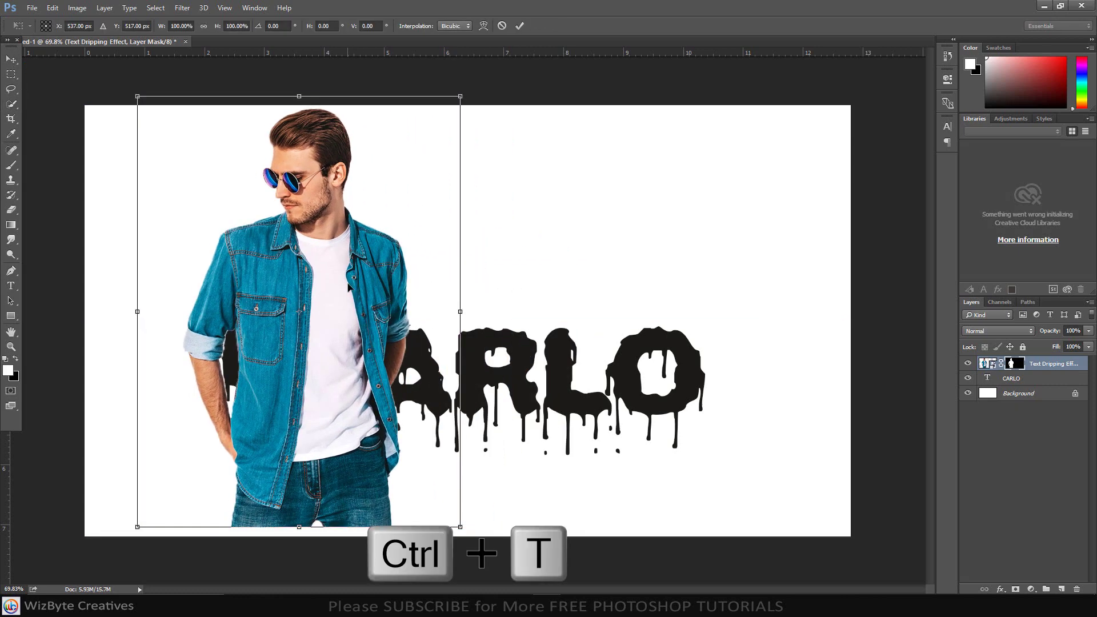
drag(459, 98, 410, 166)
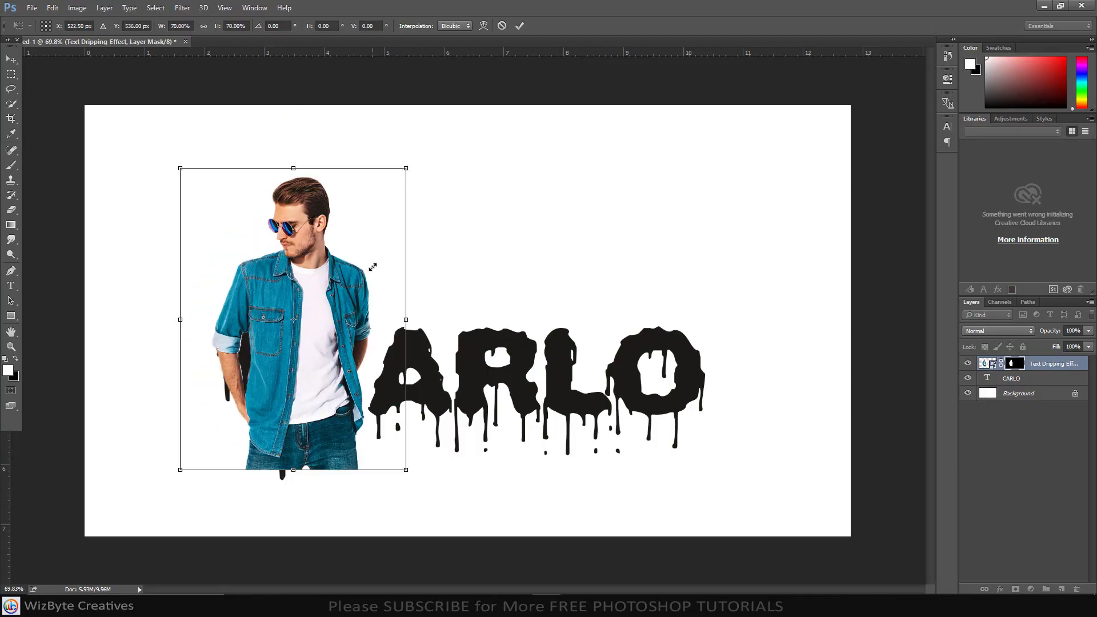
drag(360, 268, 356, 268)
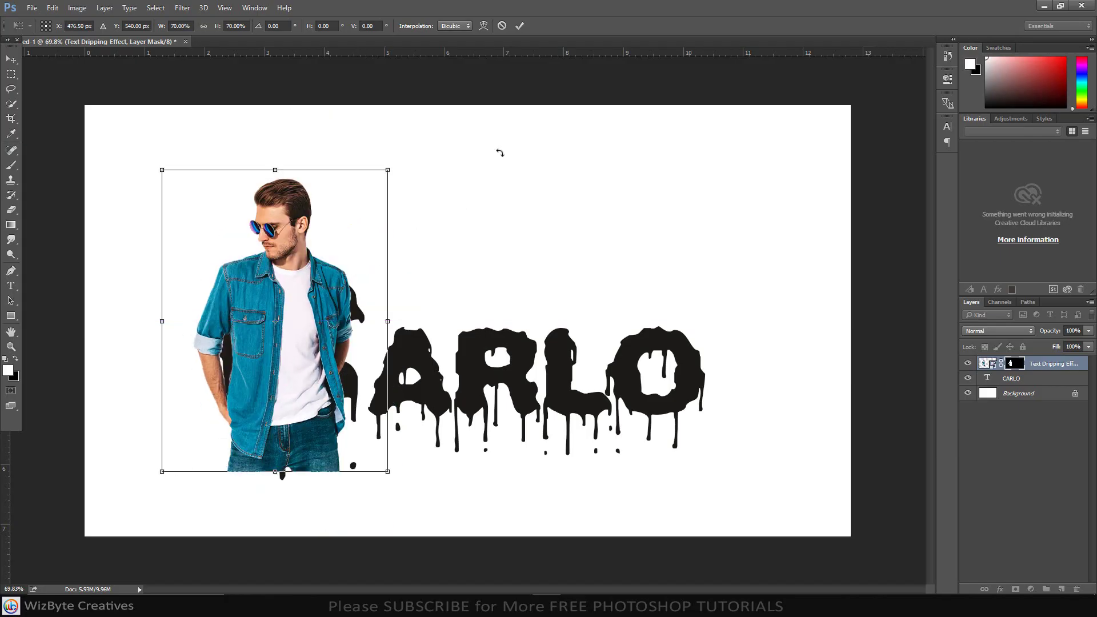
click(520, 25)
mouse_move(280, 344)
mouse_down()
mouse_move(317, 331)
mouse_move(279, 338)
mouse_move(293, 334)
mouse_move(294, 347)
mouse_up()
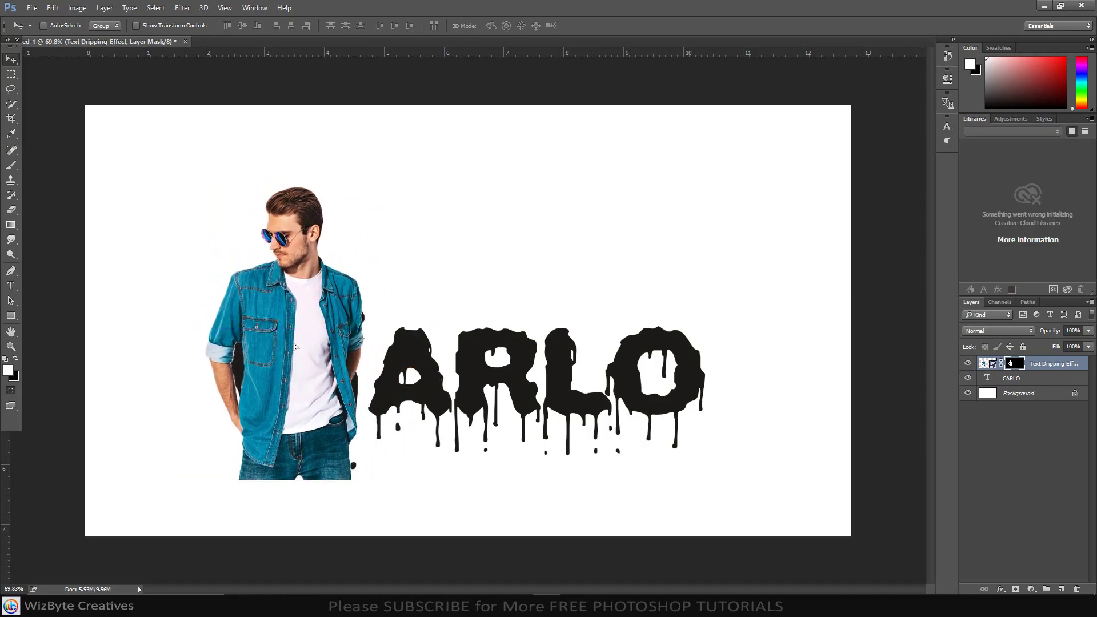
- Lower the photo layer's opacity to 60% and nudge the man slightly rightward over the first letter
click(1089, 336)
drag(1088, 344, 1067, 353)
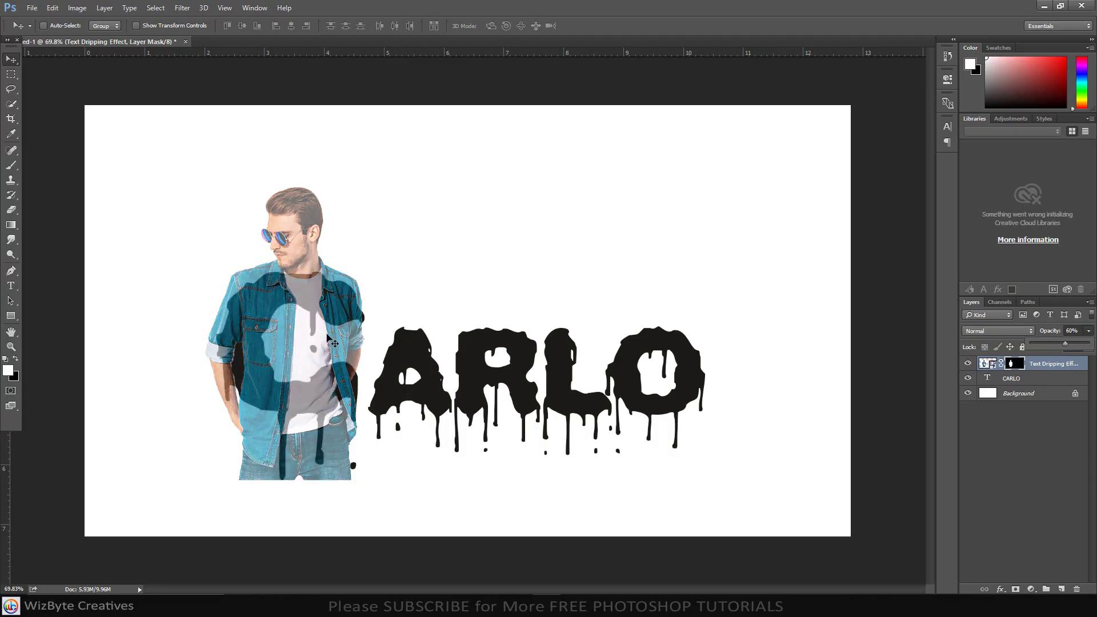
mouse_move(327, 334)
mouse_down()
mouse_move(331, 317)
mouse_move(334, 336)
mouse_up()
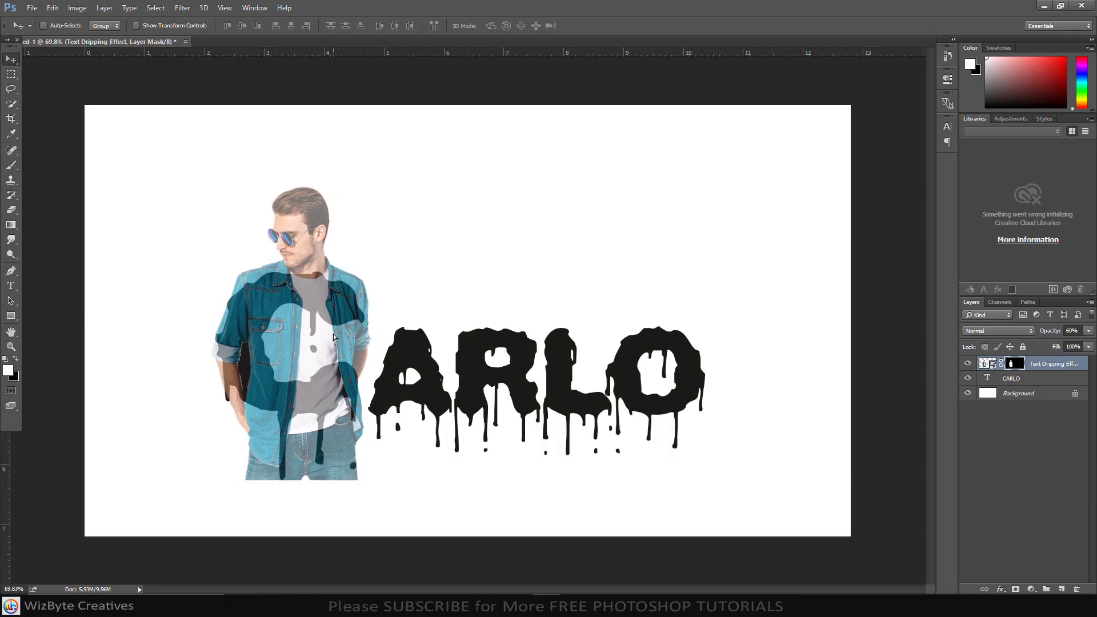
- Scale the semi-transparent man down to about 98% so he fits over the first letter
key(ctrl)
key(ctrl+t)
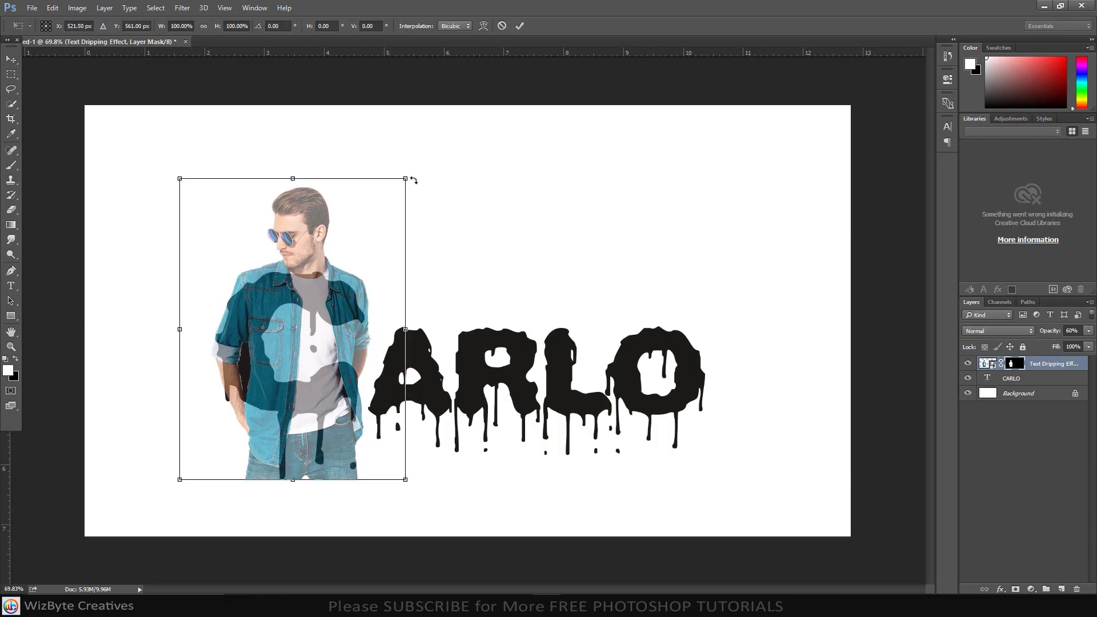
drag(407, 177, 401, 185)
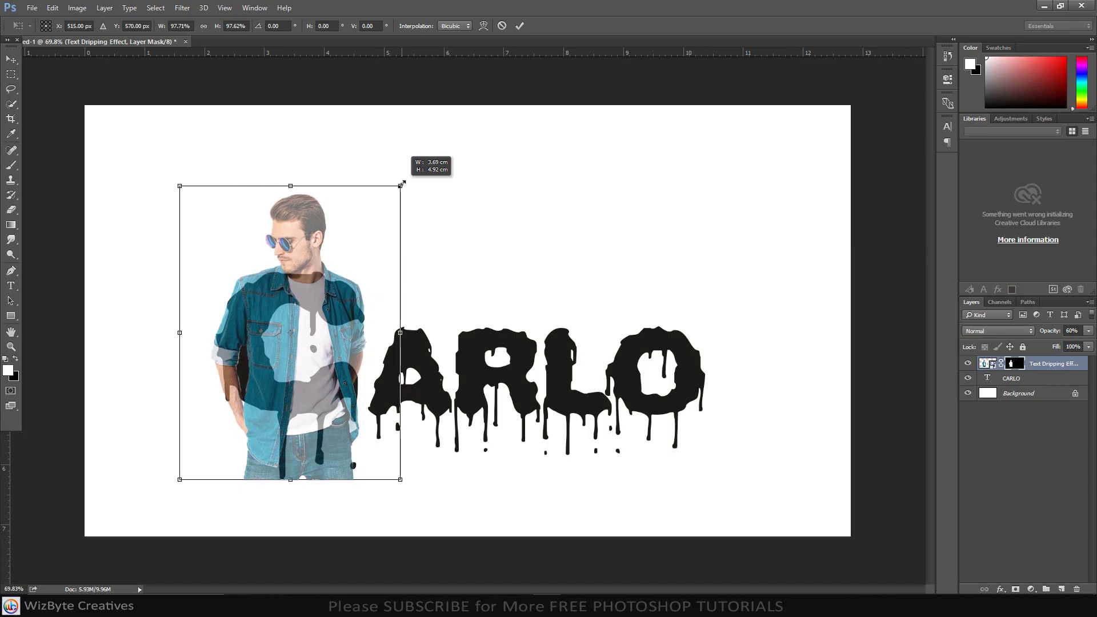
click(520, 25)
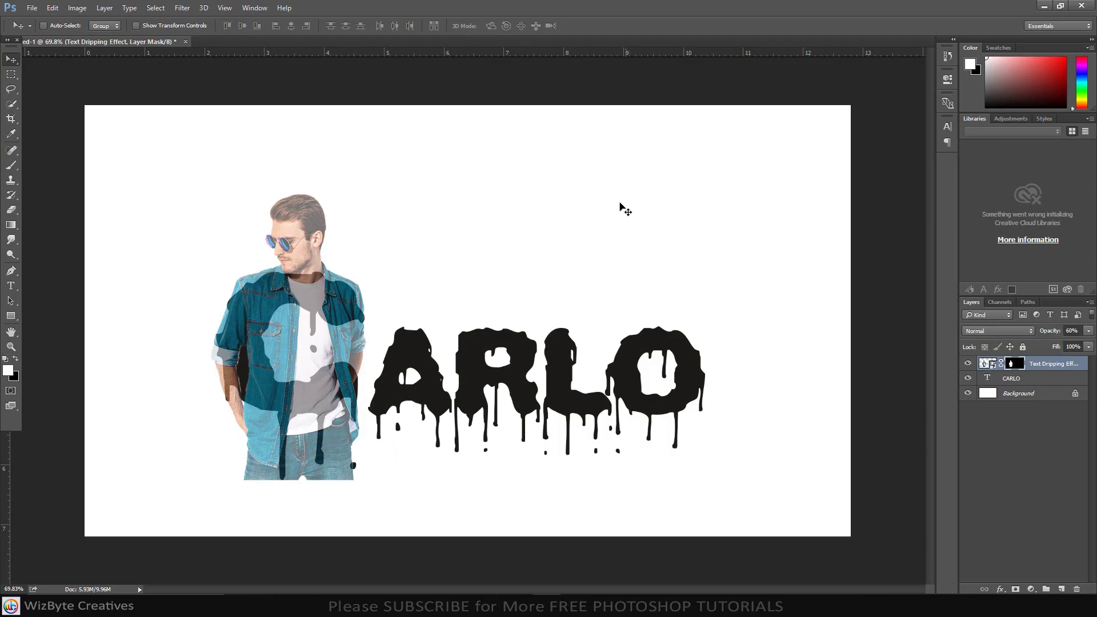
scroll(311, 331, up, 3)
key(alt)
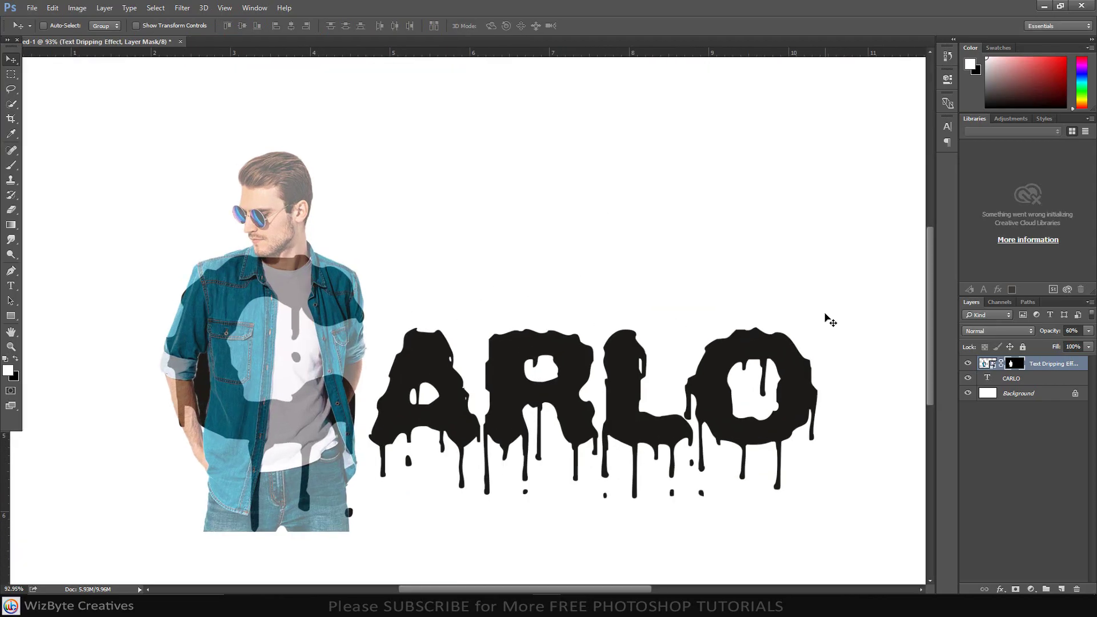
- Restore the photo layer's opacity to 100%
click(1090, 337)
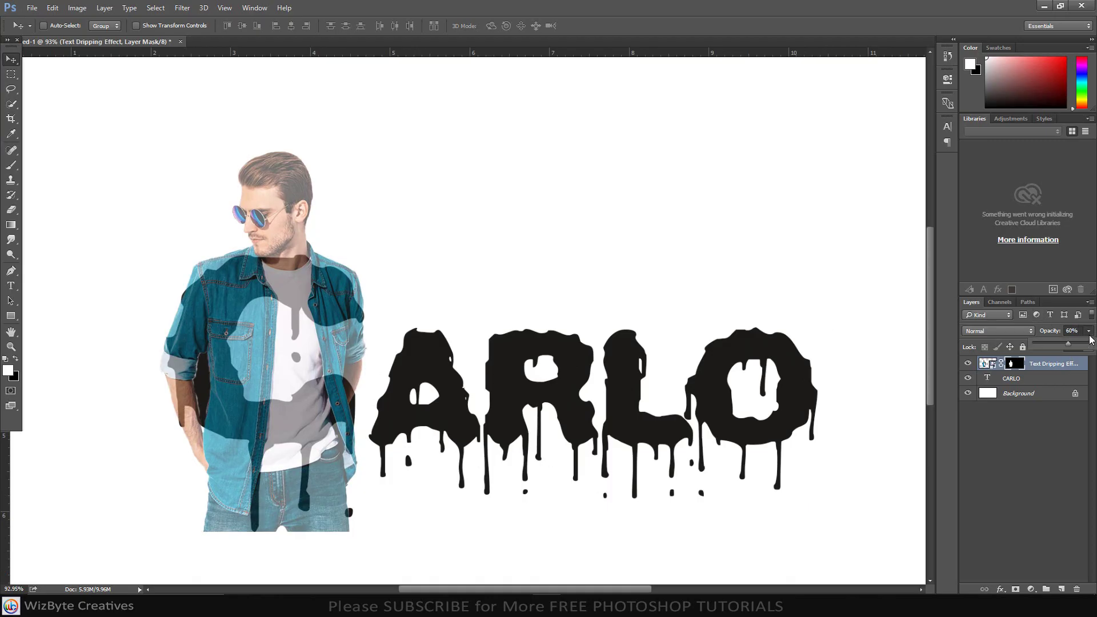
click(1031, 442)
click(1038, 369)
key(ctrl+0)
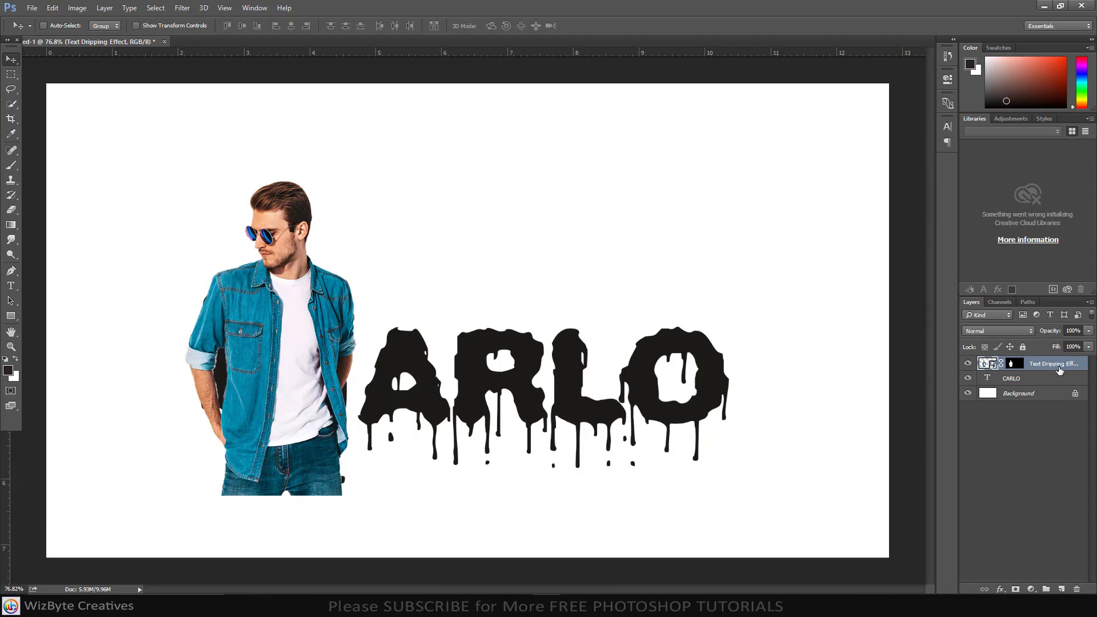
- Duplicate the masked photo layer, place the copy beneath the text layer and hide it
key(ctrl+j)
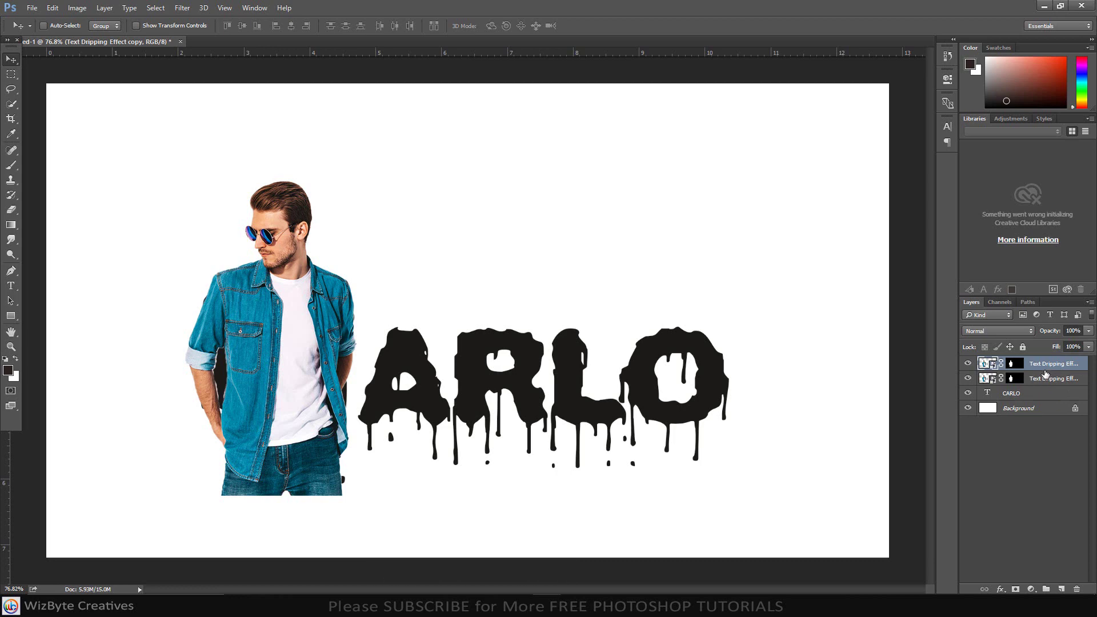
drag(1047, 365, 1043, 396)
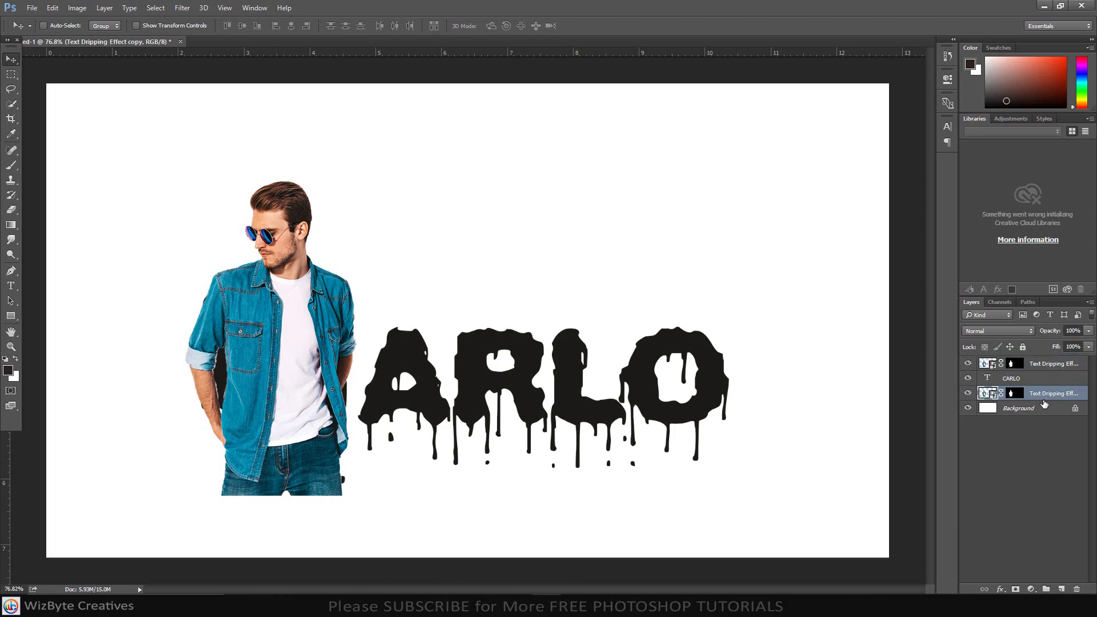
click(968, 394)
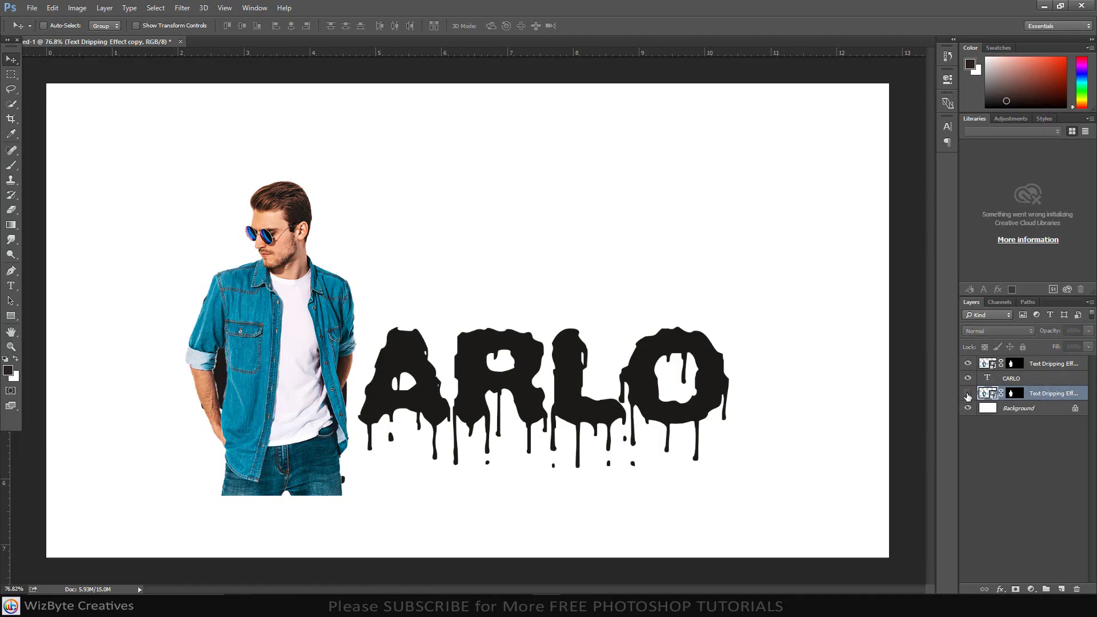
- Load the text layer's lettering as a selection and invert it to cover everything outside the letters
click(1014, 365)
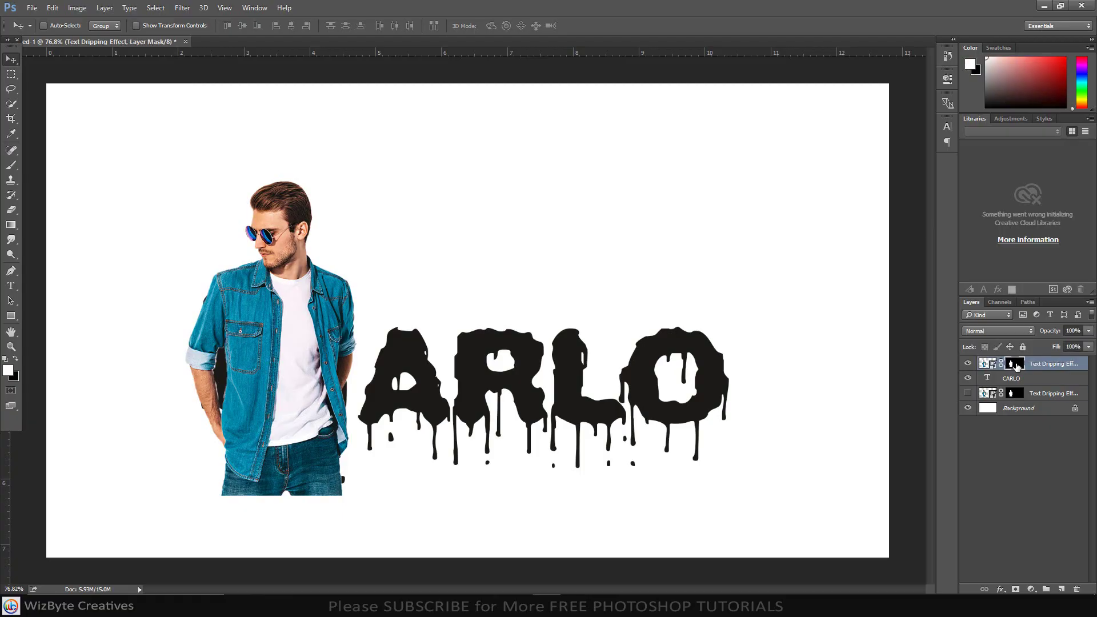
key(b)
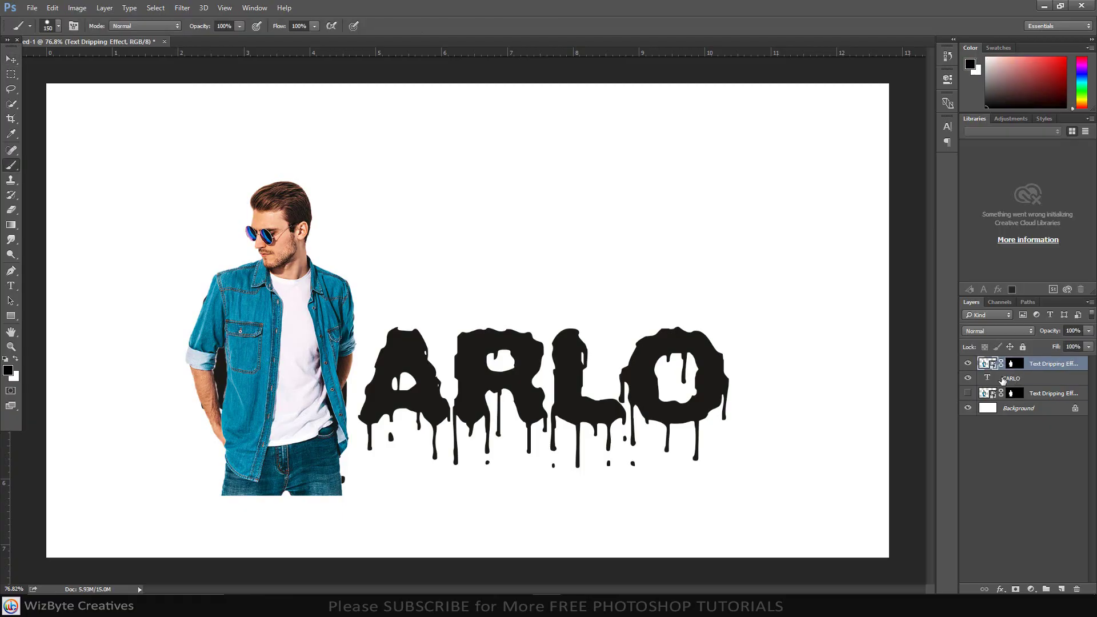
click(1002, 379)
ctrl+click(990, 380)
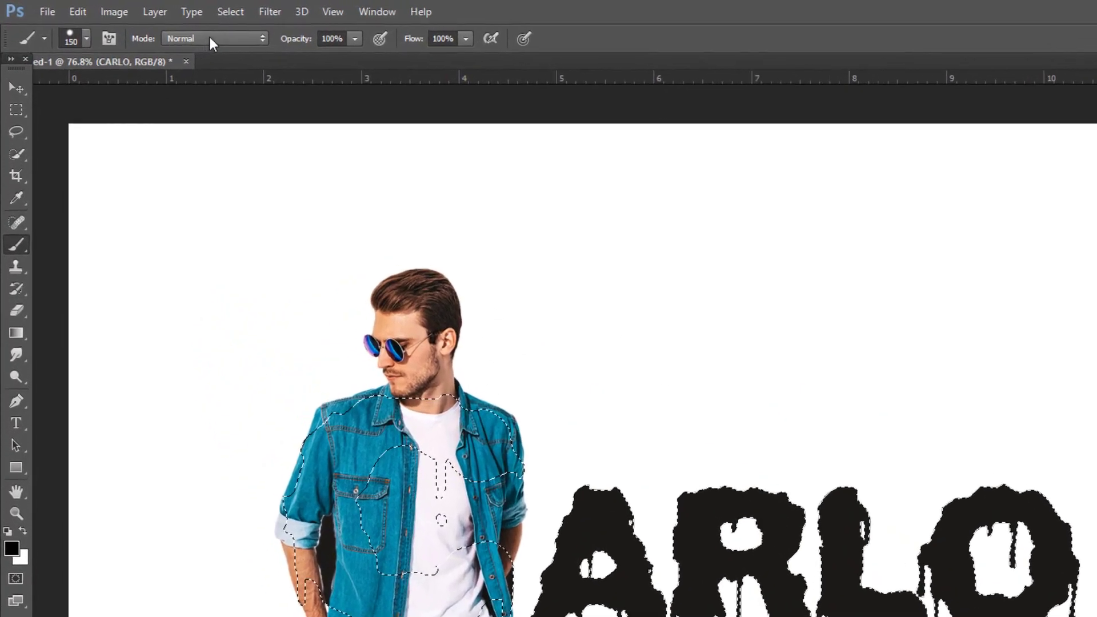
click(165, 8)
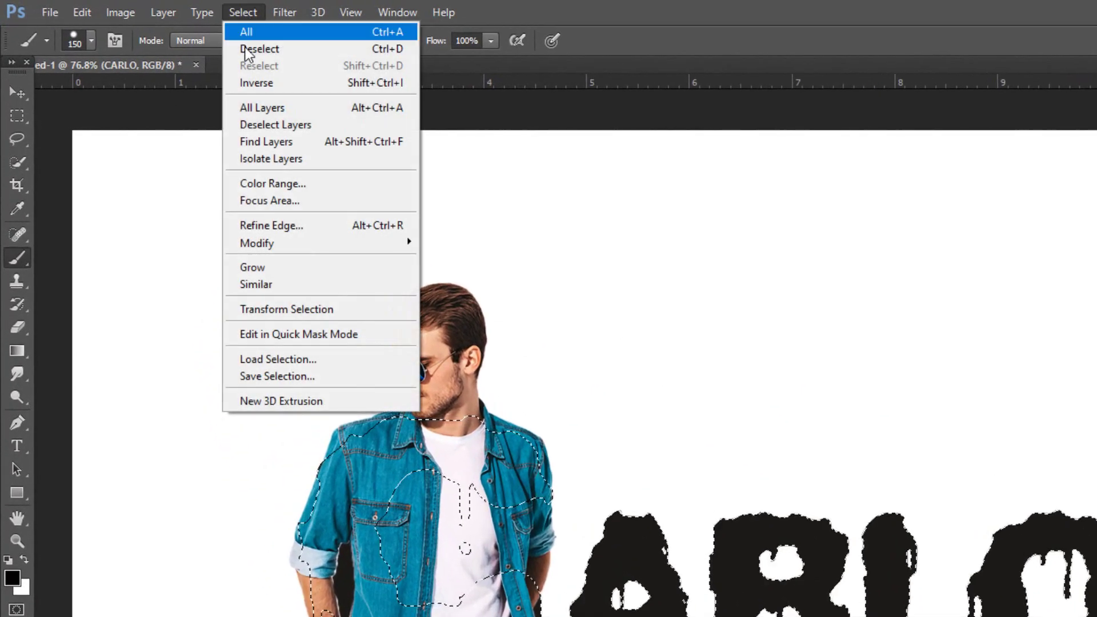
click(258, 84)
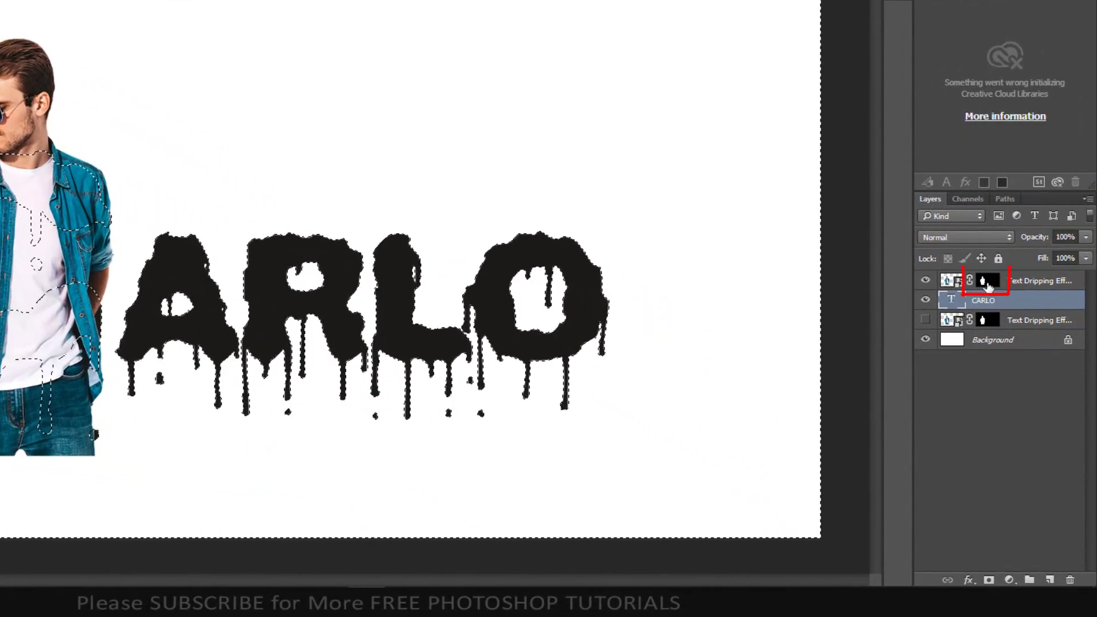
- Target the mask of the topmost photo layer and ready the Brush tool at 150 px with 100% hardness
click(988, 283)
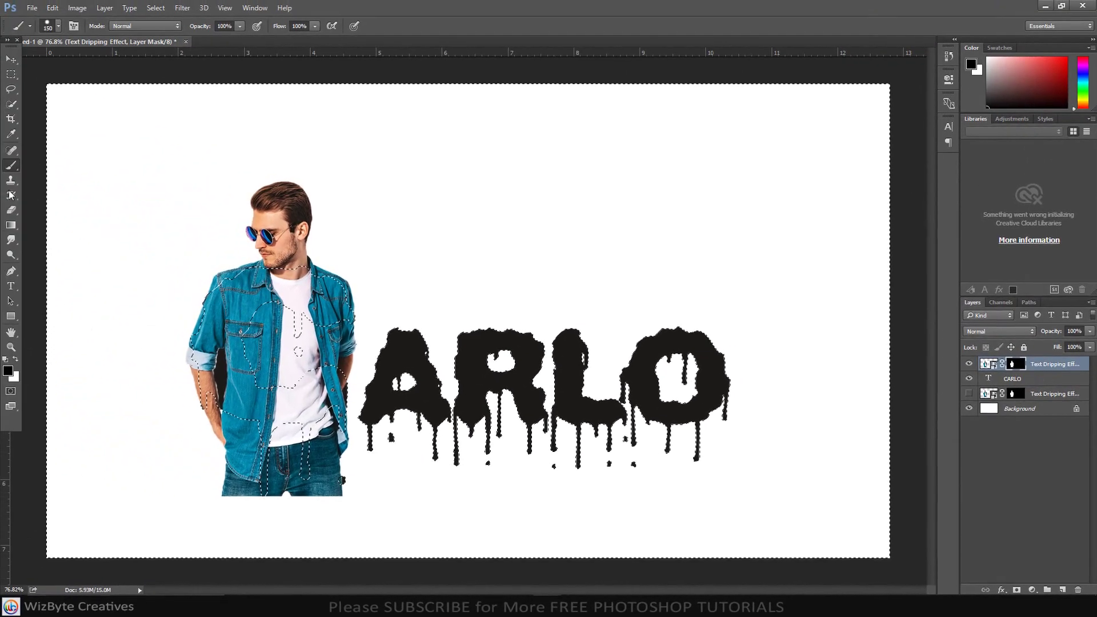
right_click(10, 165)
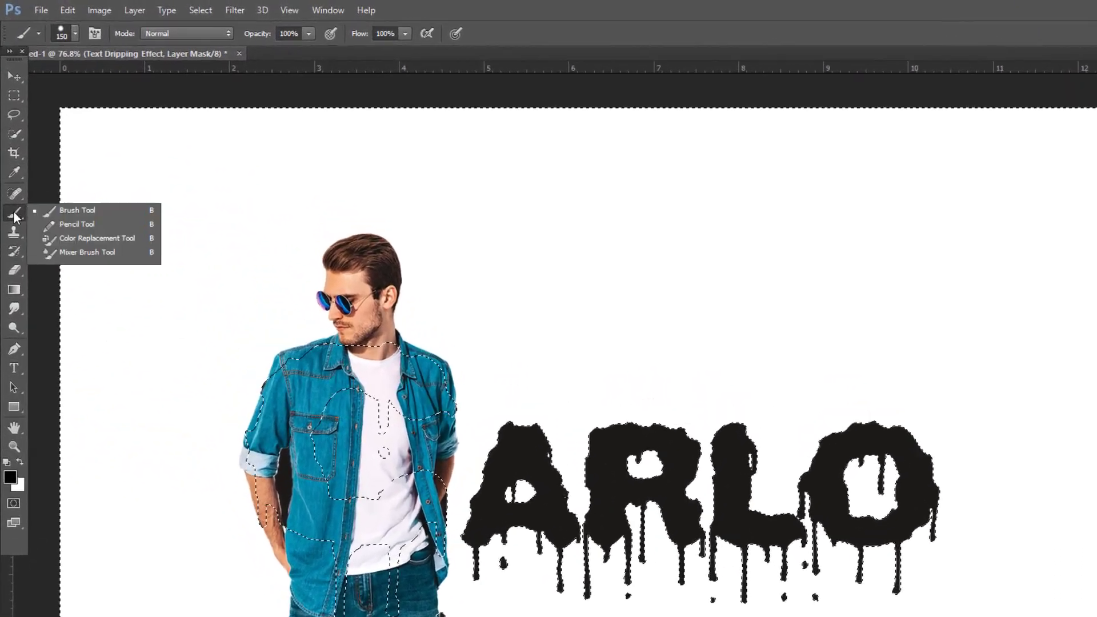
click(42, 168)
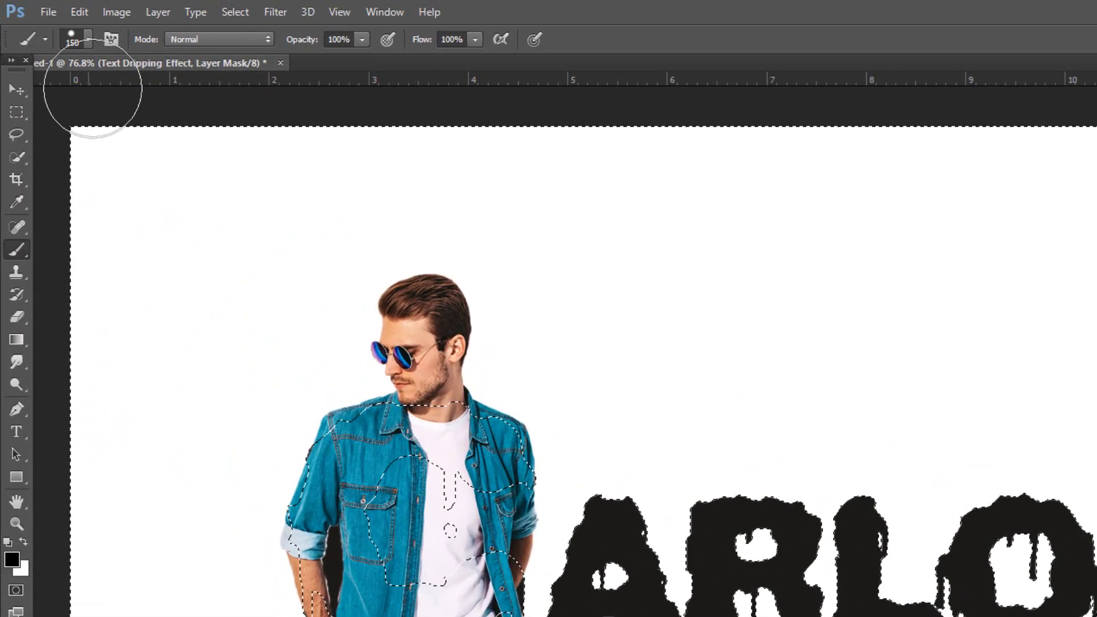
click(88, 39)
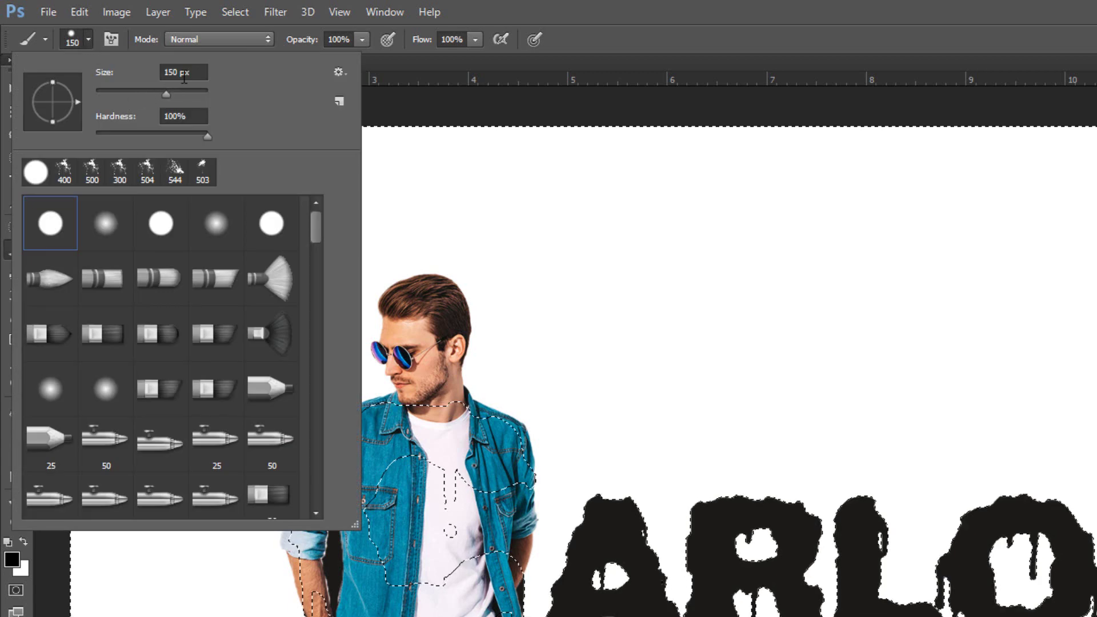
drag(192, 75, 127, 81)
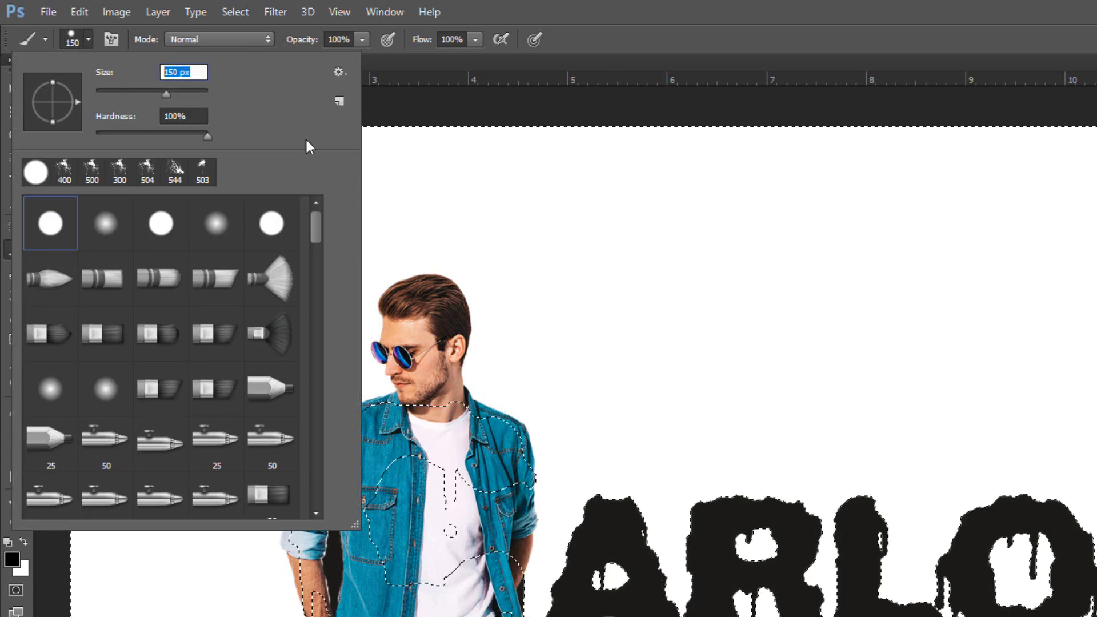
key(Return)
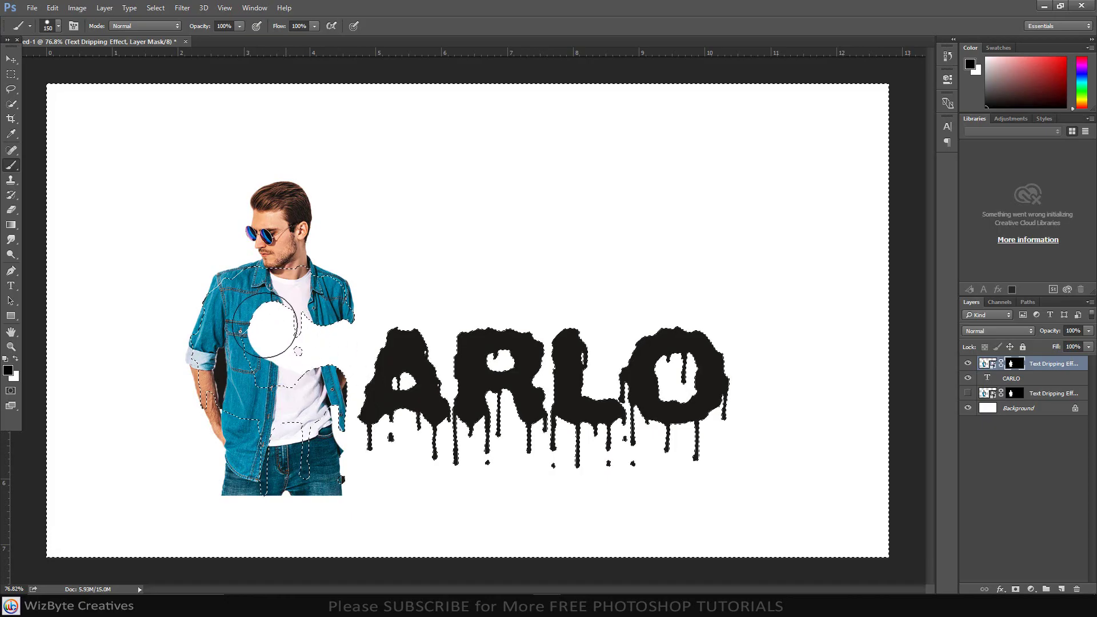
- Paint black on the mask to hide the man's lower body outside the dripping first letter, and deselect
drag(265, 325, 259, 368)
mouse_move(326, 464)
mouse_down()
mouse_move(324, 490)
mouse_move(341, 479)
mouse_move(301, 471)
mouse_move(294, 441)
mouse_move(270, 459)
mouse_move(269, 488)
mouse_up()
mouse_move(236, 421)
mouse_down()
mouse_move(233, 492)
mouse_move(204, 361)
mouse_move(211, 331)
mouse_move(224, 331)
mouse_move(215, 327)
mouse_move(204, 351)
mouse_move(217, 397)
mouse_move(252, 376)
mouse_up()
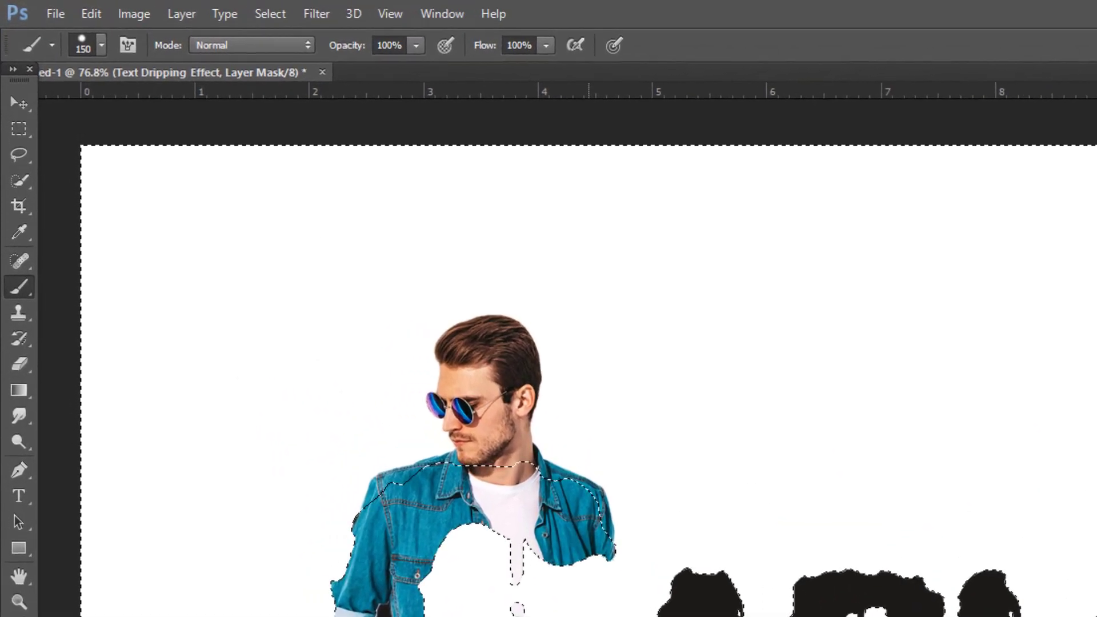
click(269, 16)
click(290, 57)
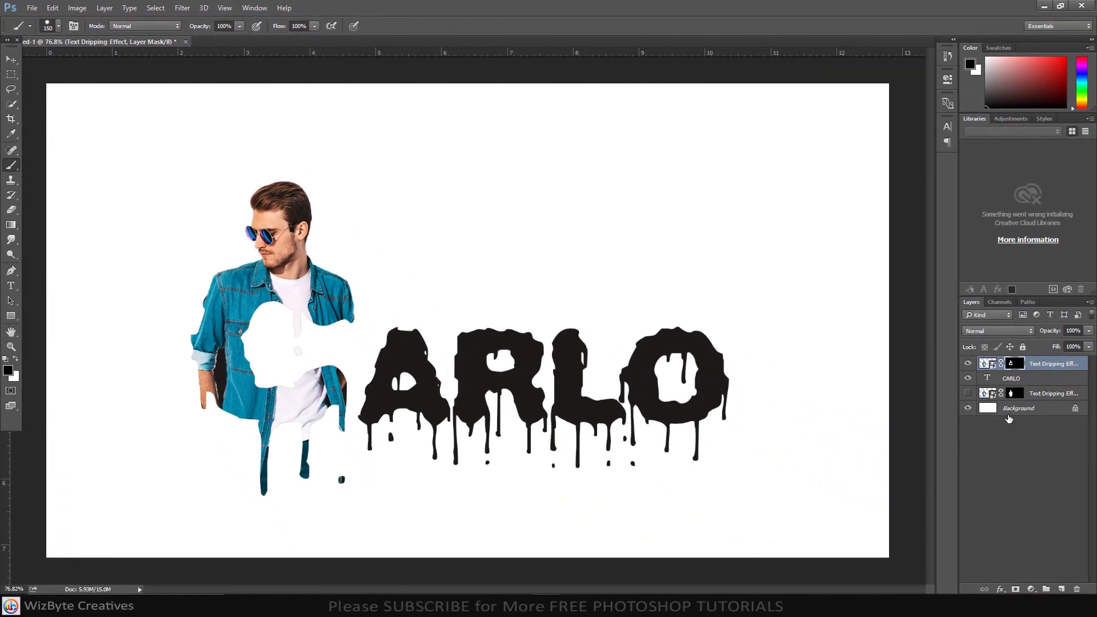
- Show the photo copy beneath the text, move it behind the remaining letters and stretch it to about 258% width
click(968, 395)
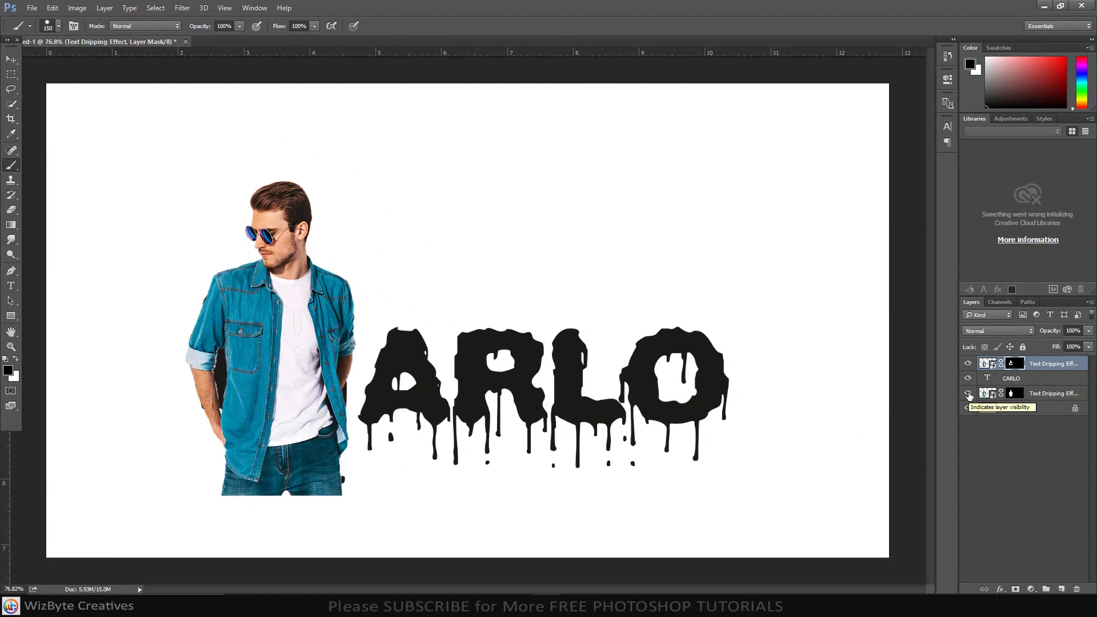
click(1039, 399)
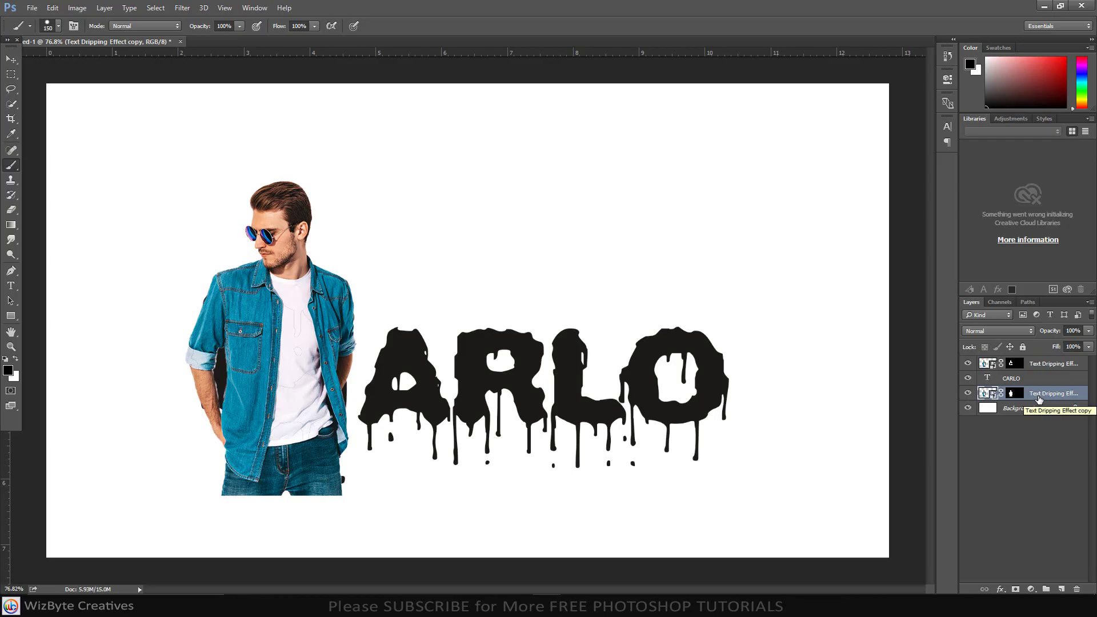
key(ctrl+t)
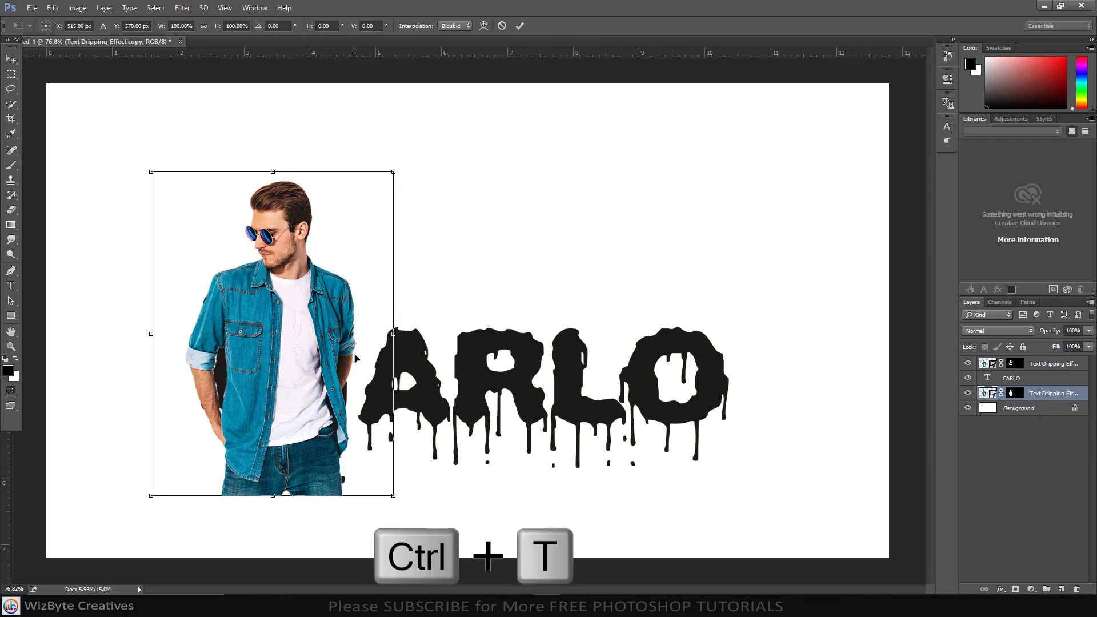
drag(365, 357, 730, 363)
drag(535, 347, 558, 317)
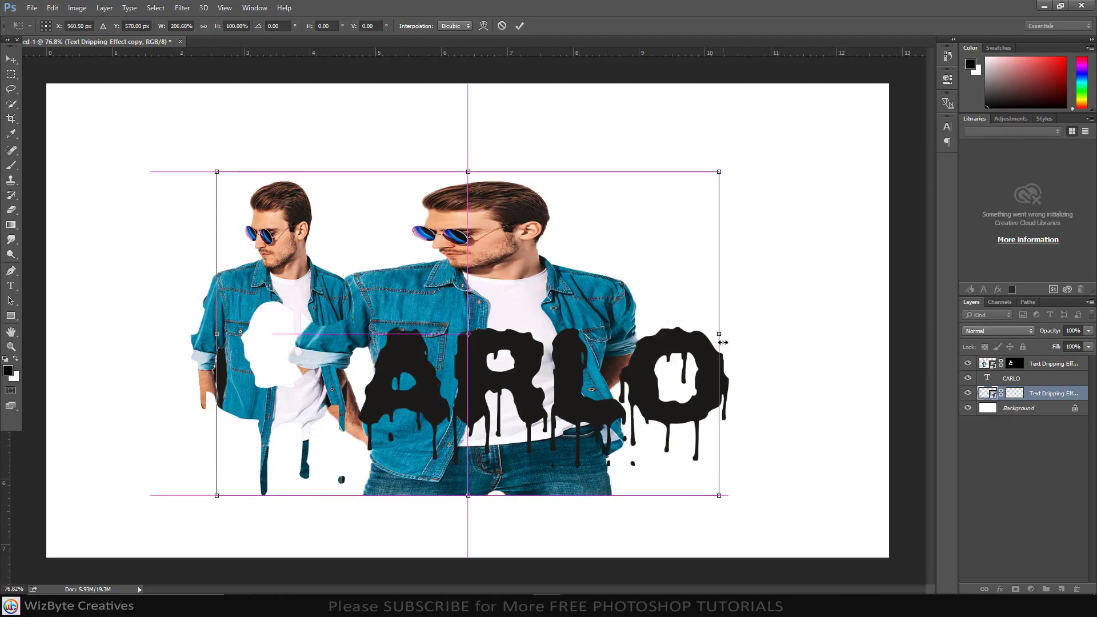
drag(731, 331, 845, 333)
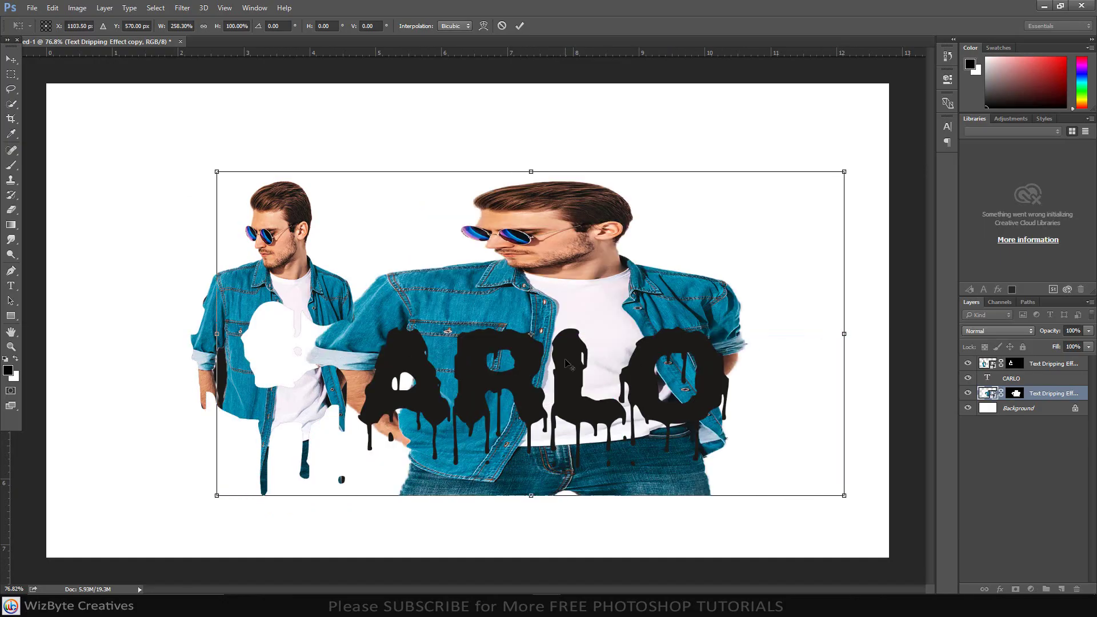
- Enlarge the photo copy to about 510% width and 158% height, position its denim shirt behind the remaining letters and apply the transform
scroll(565, 361, down, 4)
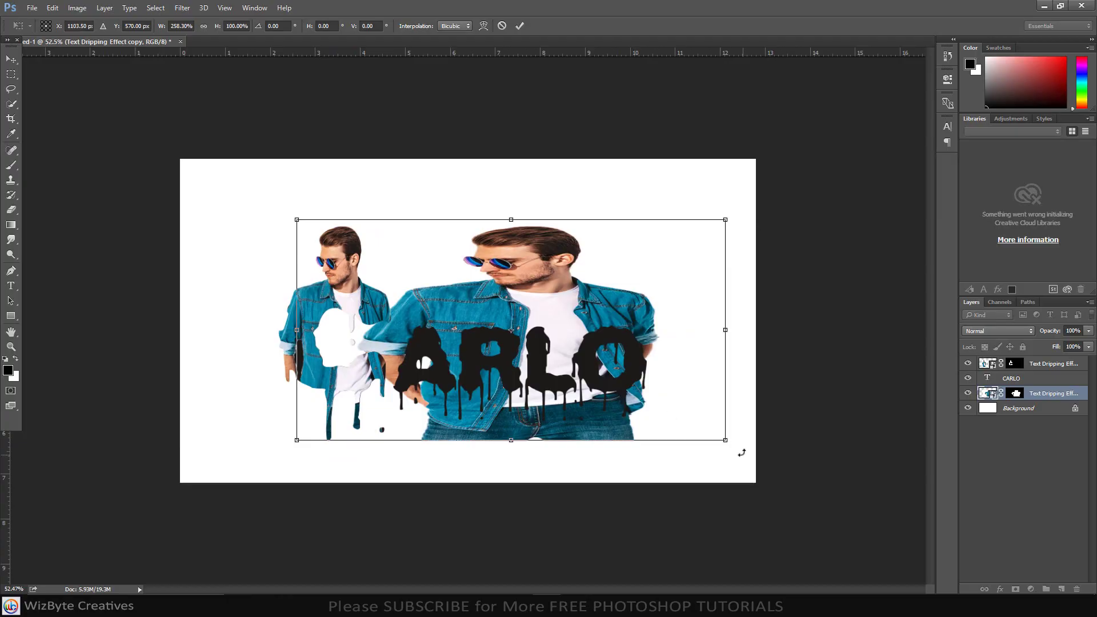
drag(722, 440, 924, 537)
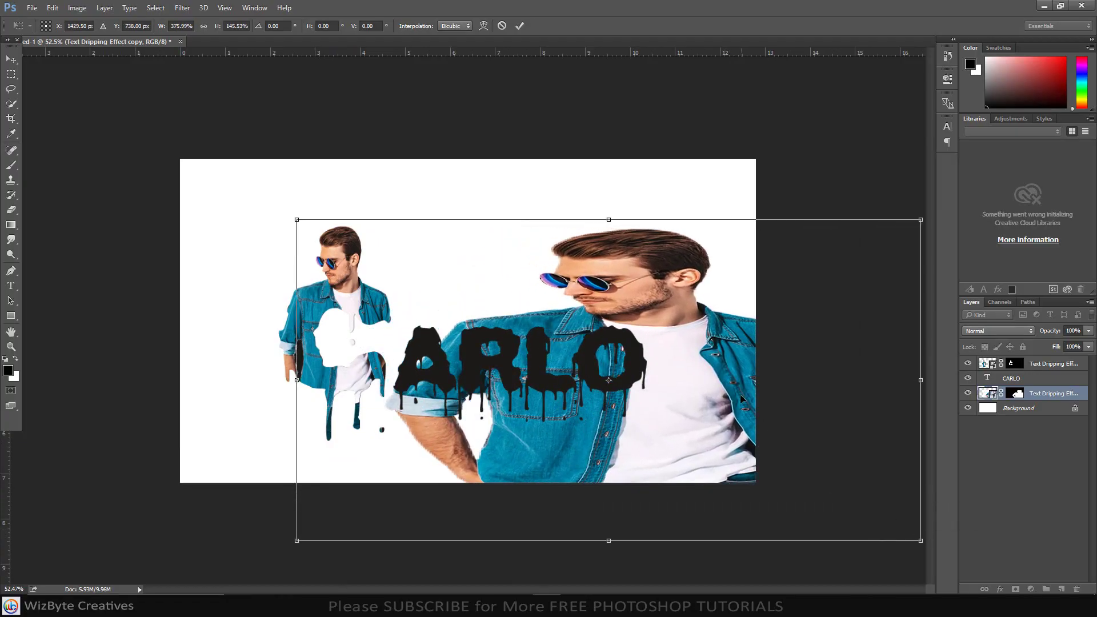
drag(739, 397, 694, 379)
drag(877, 362, 1018, 363)
drag(251, 363, 169, 362)
drag(718, 409, 741, 425)
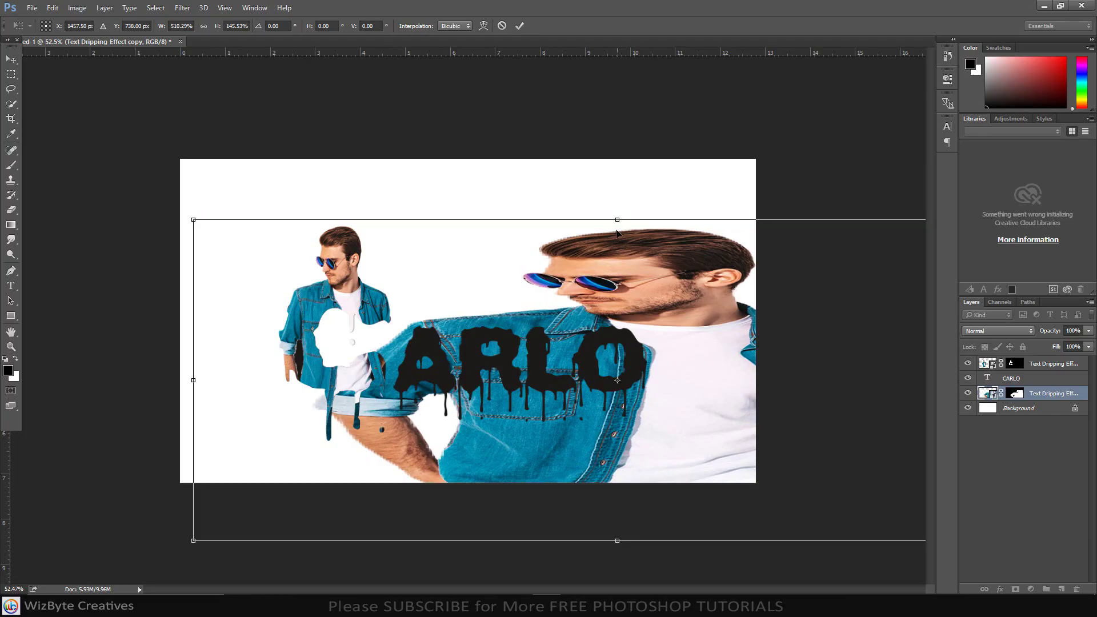
drag(615, 216, 616, 192)
mouse_move(622, 296)
mouse_down()
mouse_move(628, 319)
mouse_move(631, 308)
mouse_move(603, 304)
mouse_up()
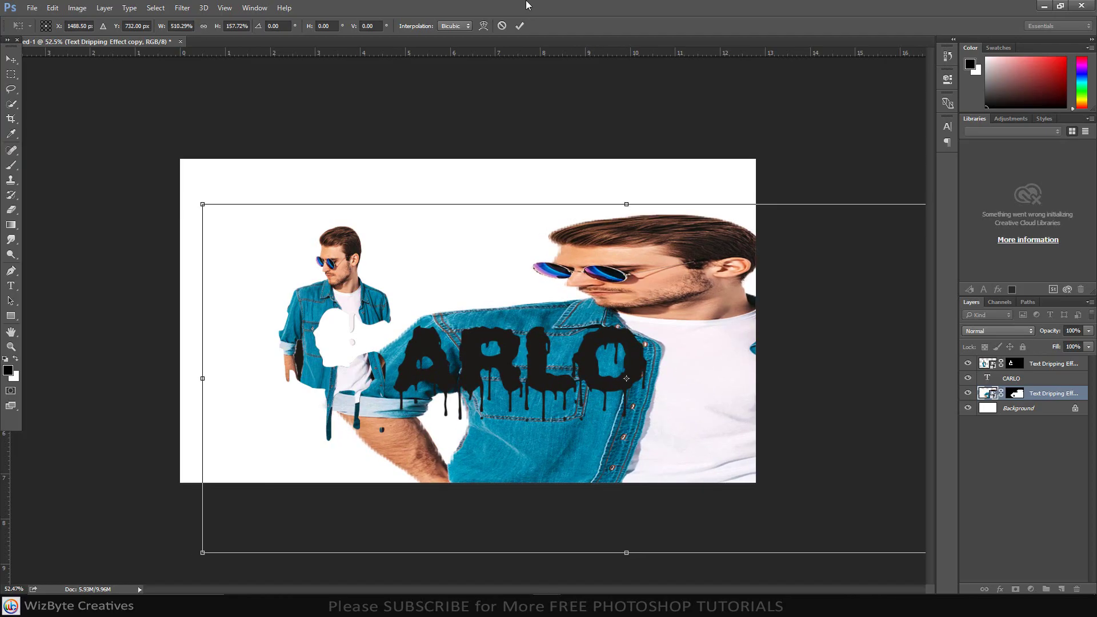
key(b)
click(520, 25)
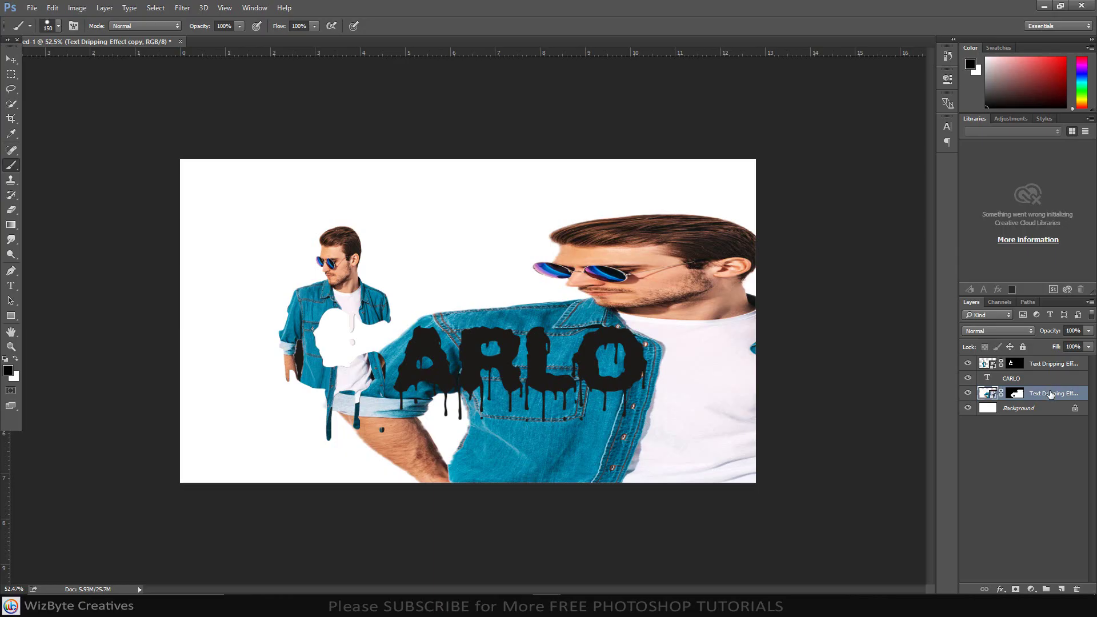
- Move the enlarged photo copy above the text layer in the layer order
drag(1048, 394, 1045, 380)
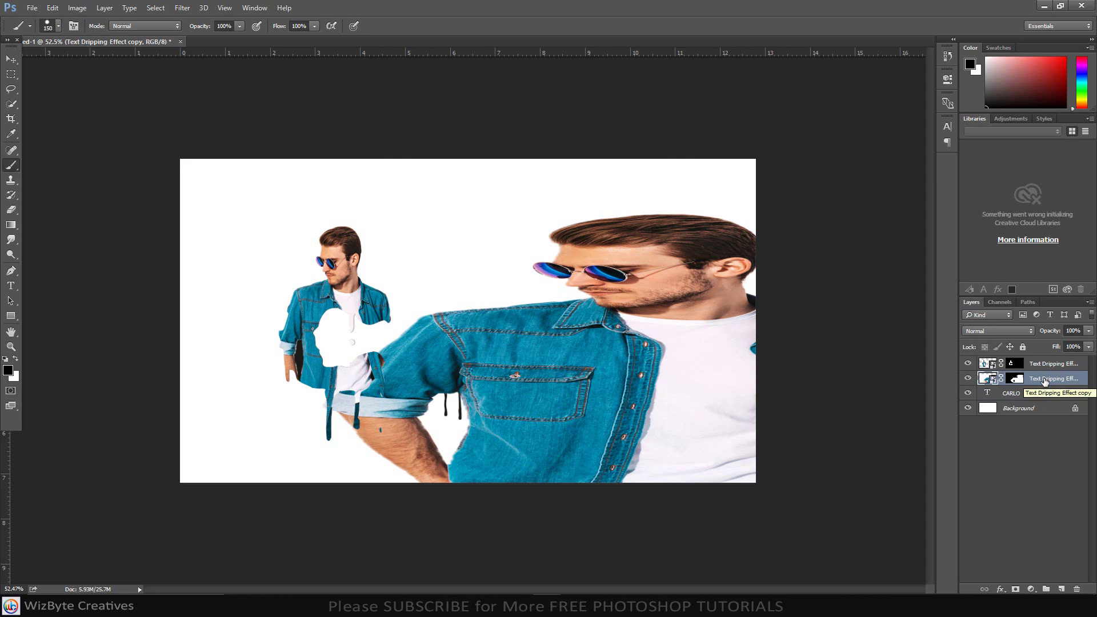
- Clip the enlarged photo copy to the text layer and shift it so the denim shirt fills the remaining letters
right_click(1045, 379)
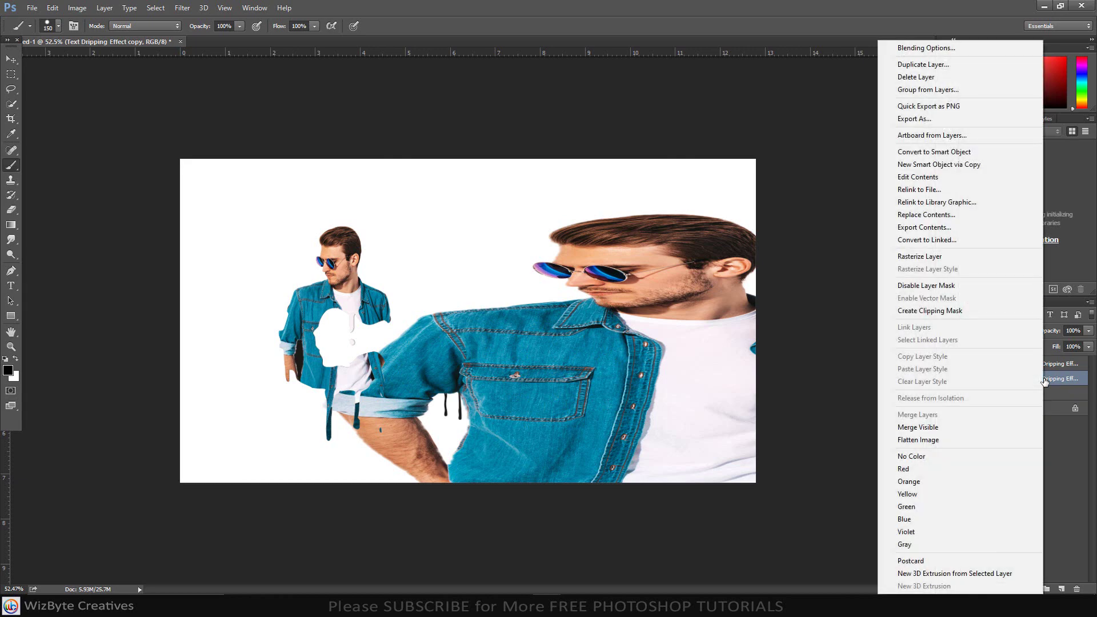
click(955, 310)
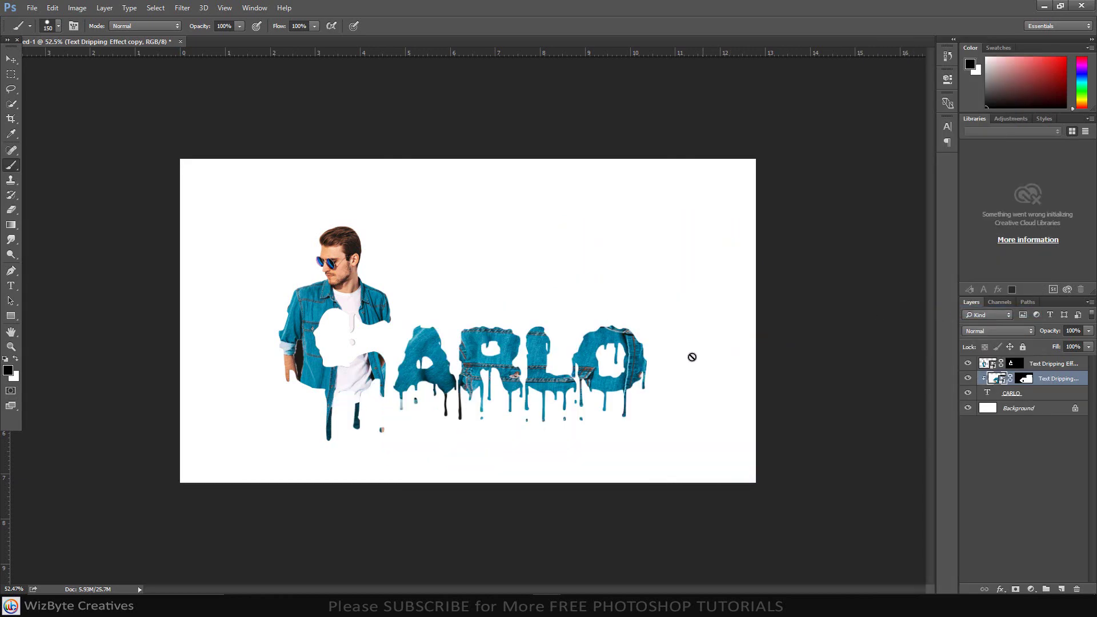
click(10, 59)
drag(461, 379, 534, 379)
scroll(501, 409, up, 3)
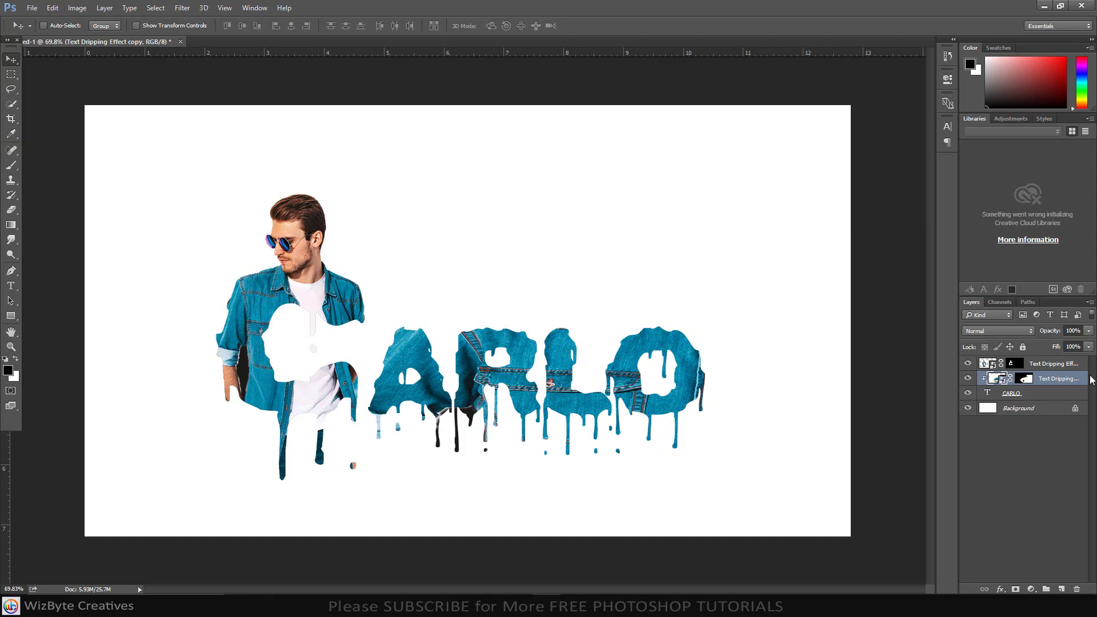
- Merge the man's photo, the clipped photo copy and the text layer into a single layer
click(1059, 365)
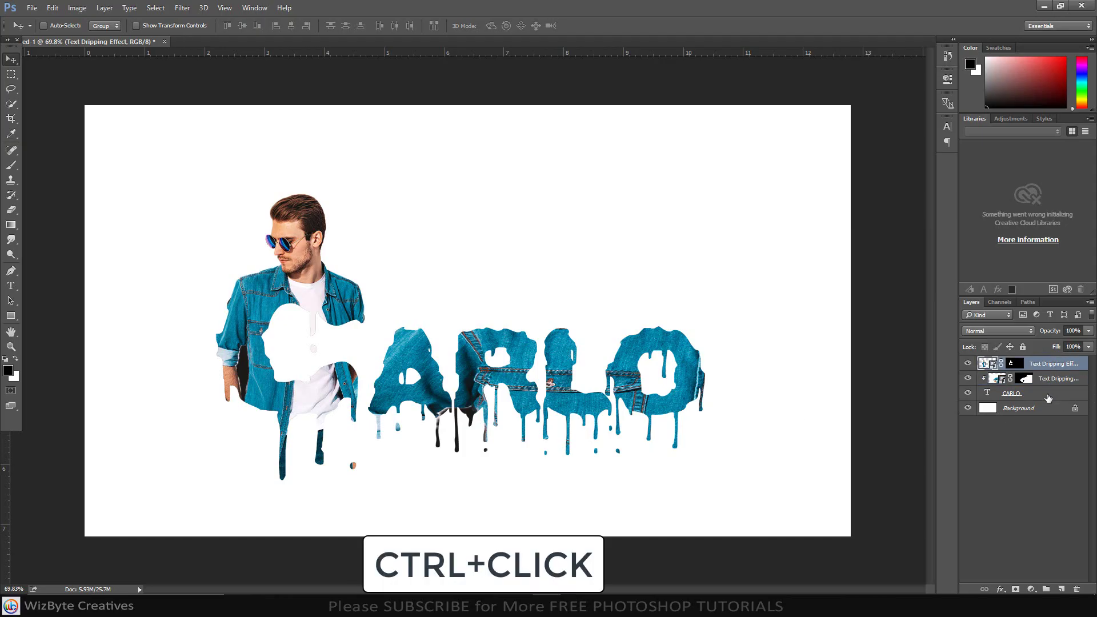
shift+click(1048, 394)
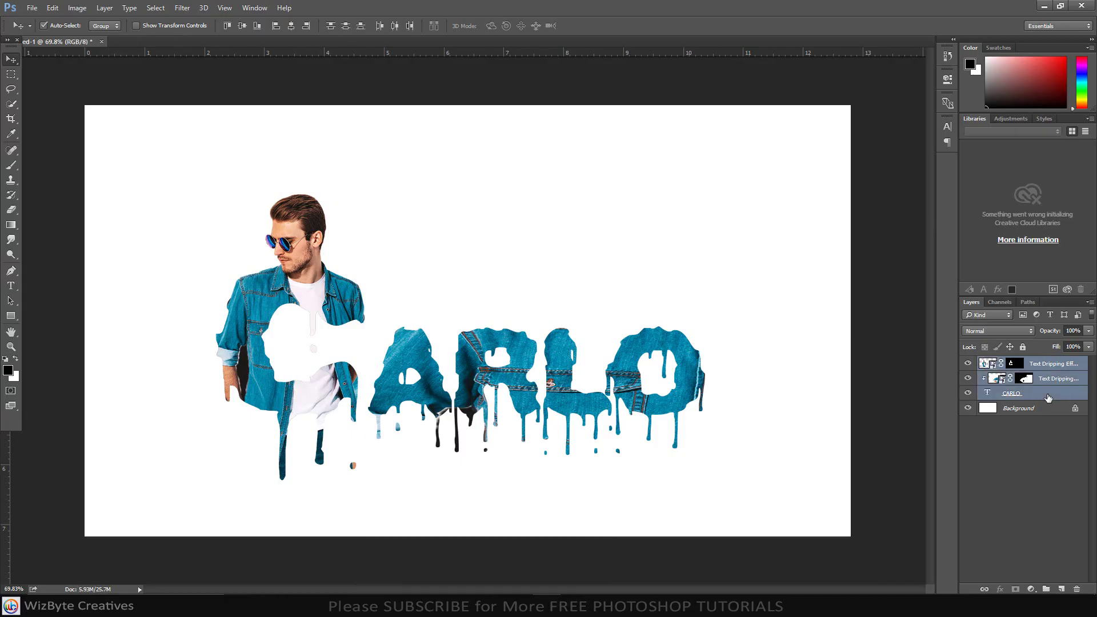
key(ctrl+e)
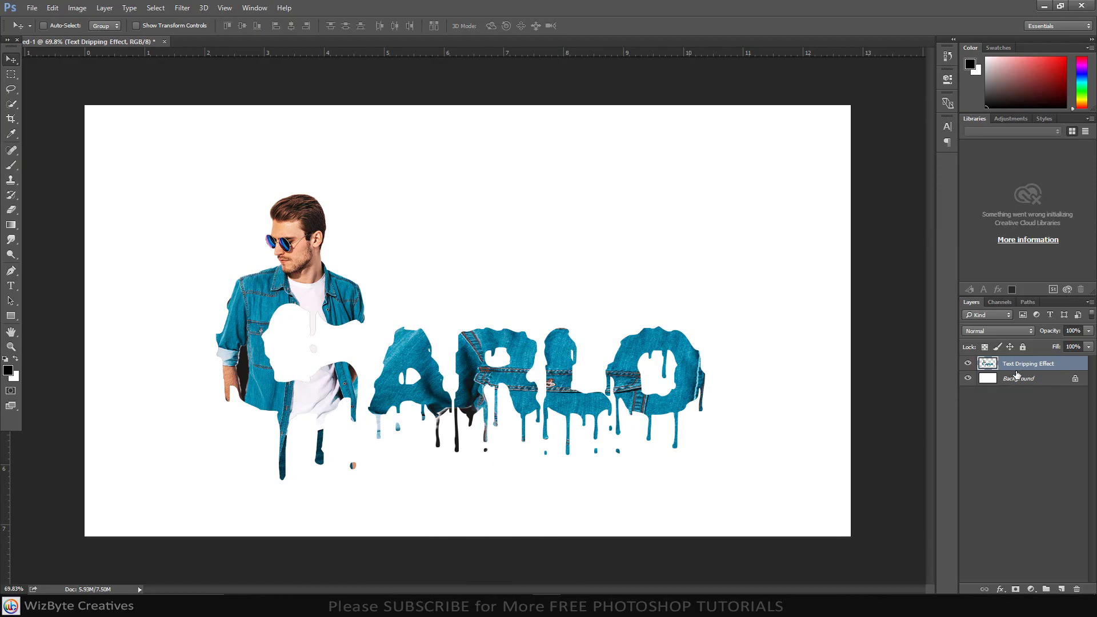
- Apply a smooth Inner Bevel to the merged layer with 100% depth, 7 px size, 135° angle and 35° altitude
double_click(1065, 366)
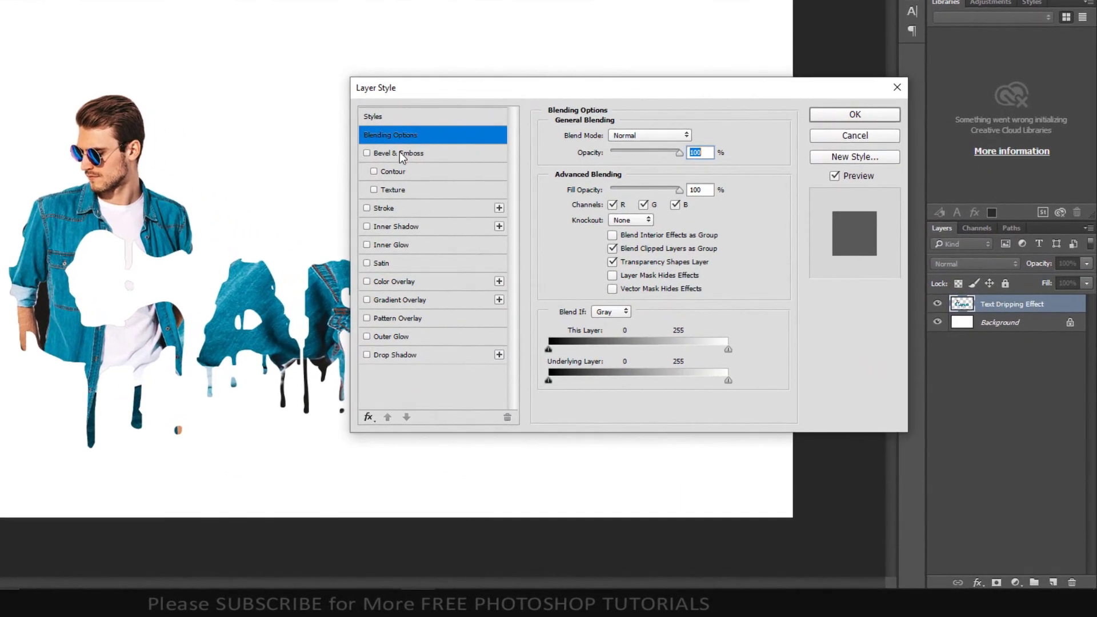
click(400, 153)
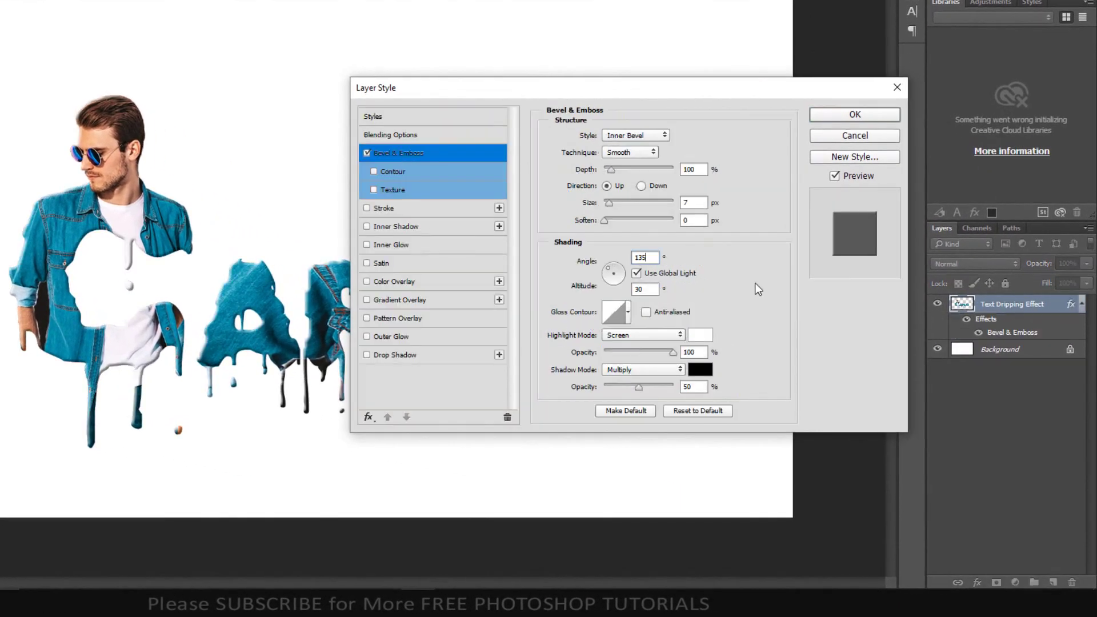
double_click(651, 290)
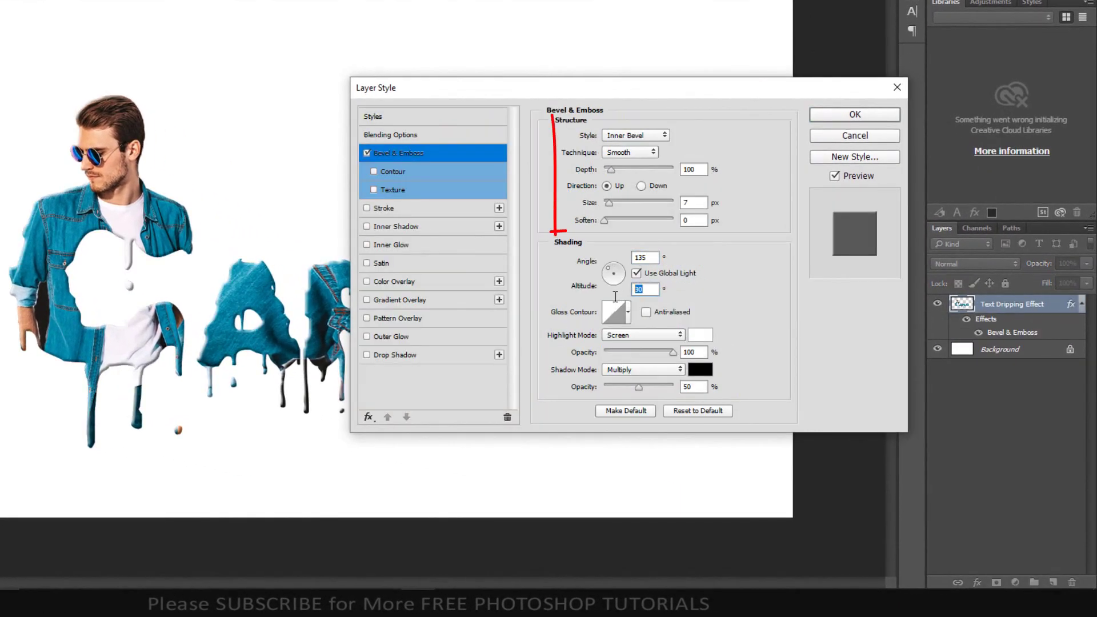
text(35)
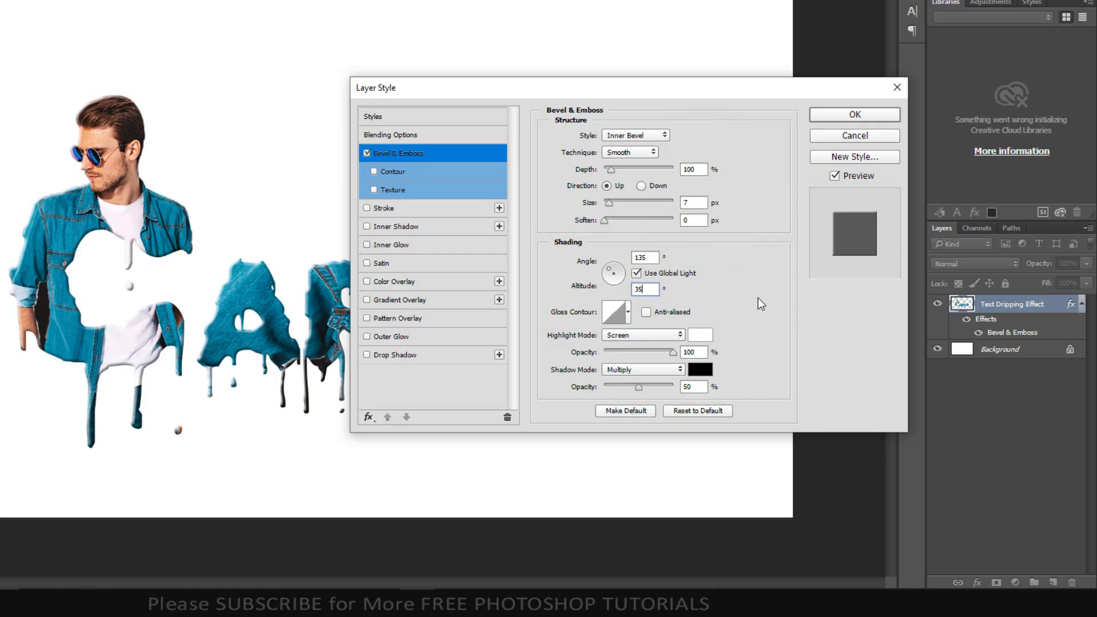
click(842, 117)
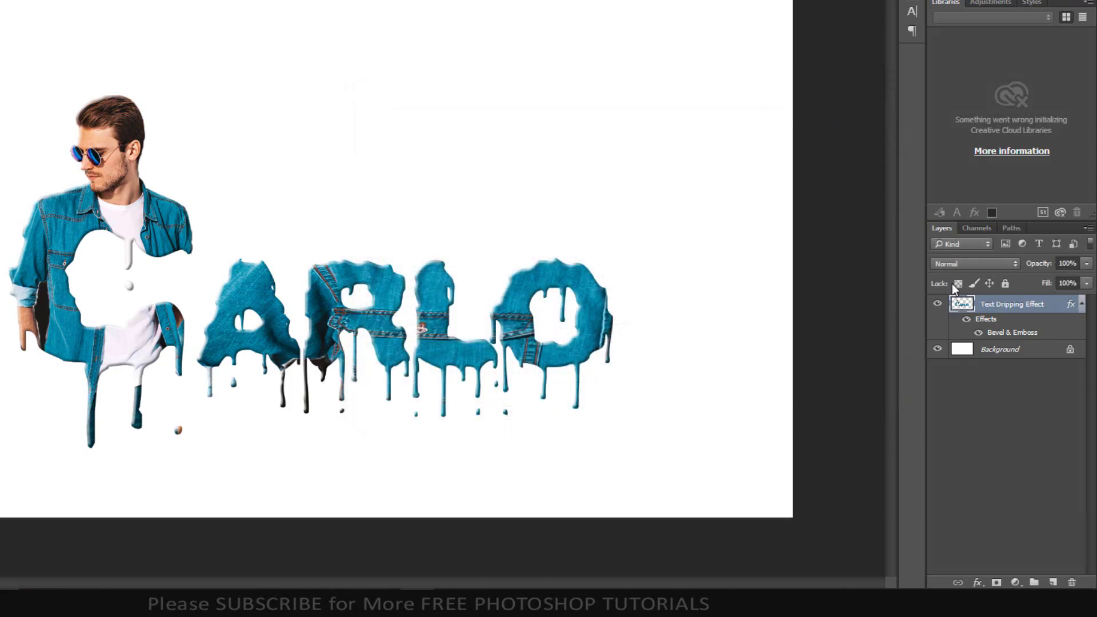
- Convert the bevel effect into separate layers and add a black hide-all mask to the inner bevel highlights layer
right_click(990, 324)
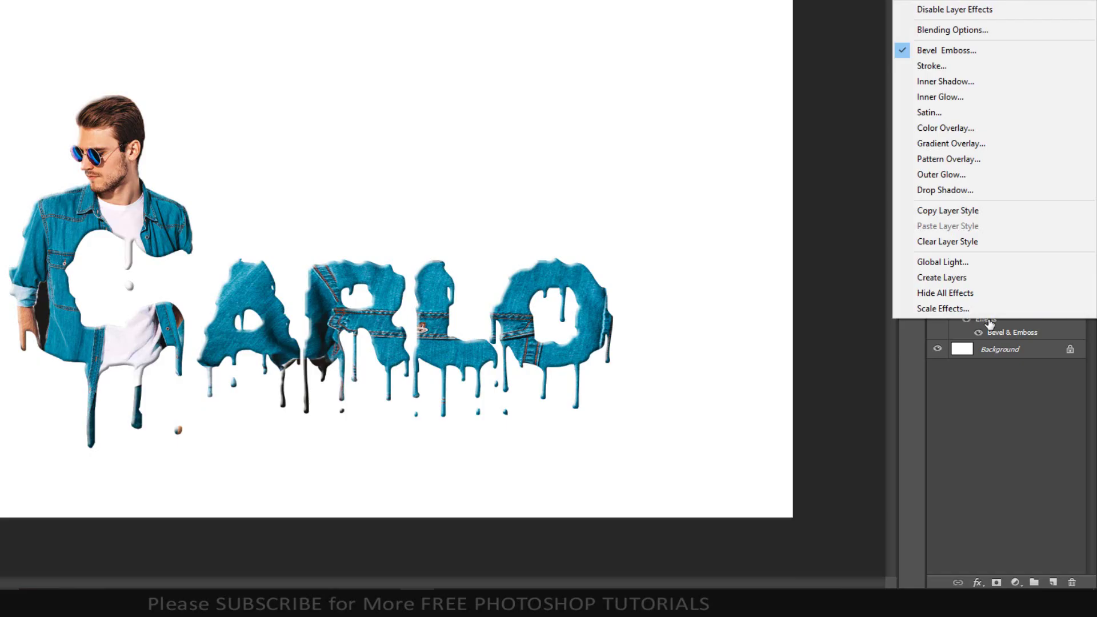
click(965, 278)
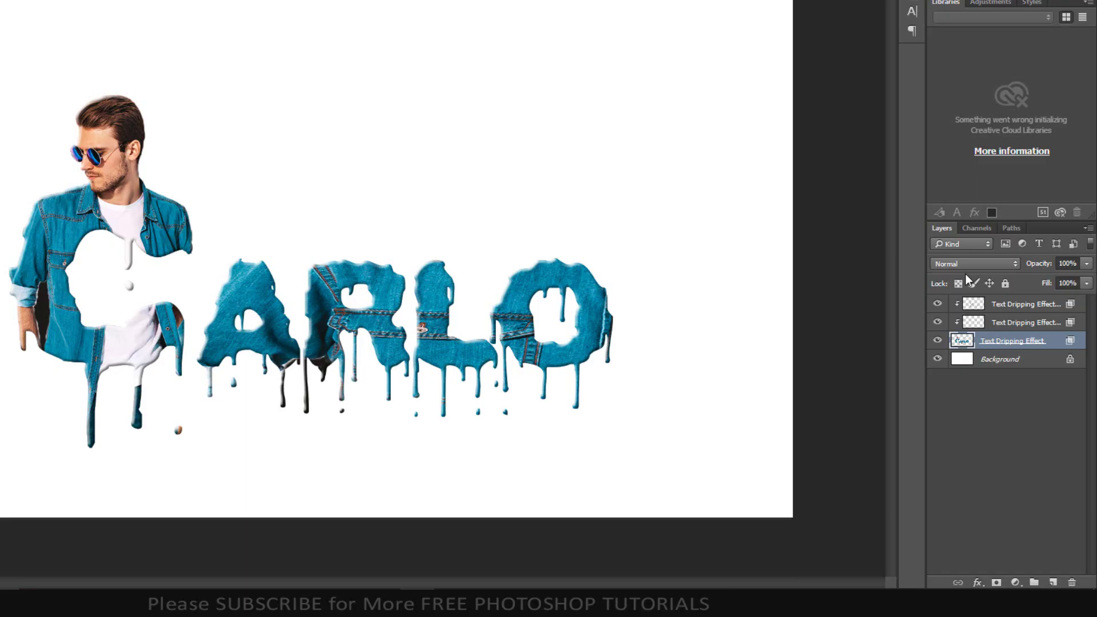
click(986, 327)
key(ctrl+plus)
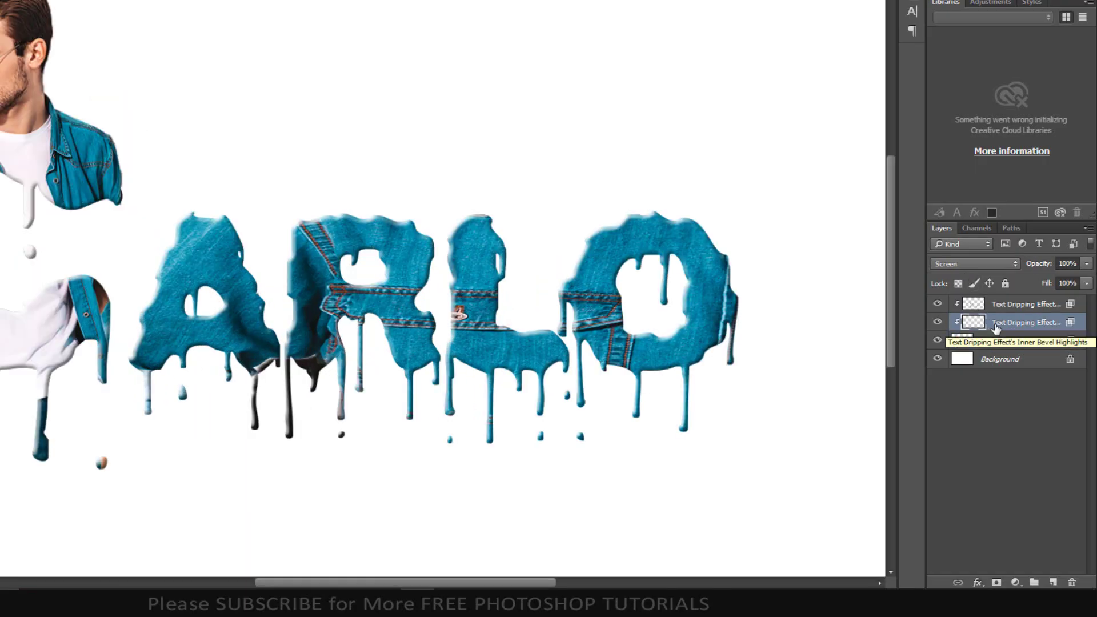
key(alt)
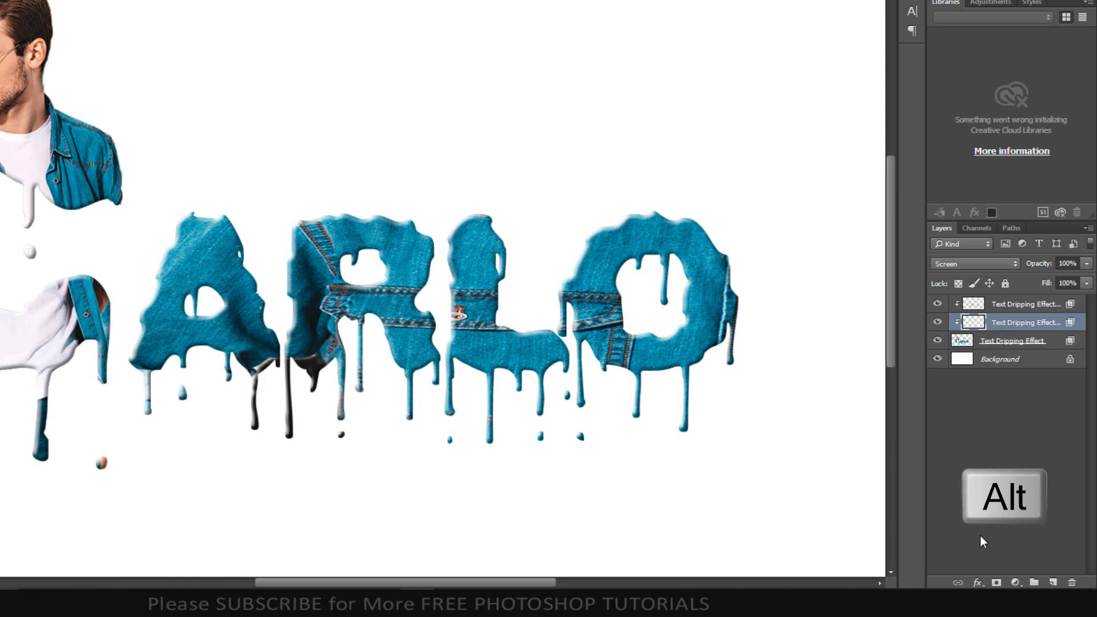
alt+click(995, 583)
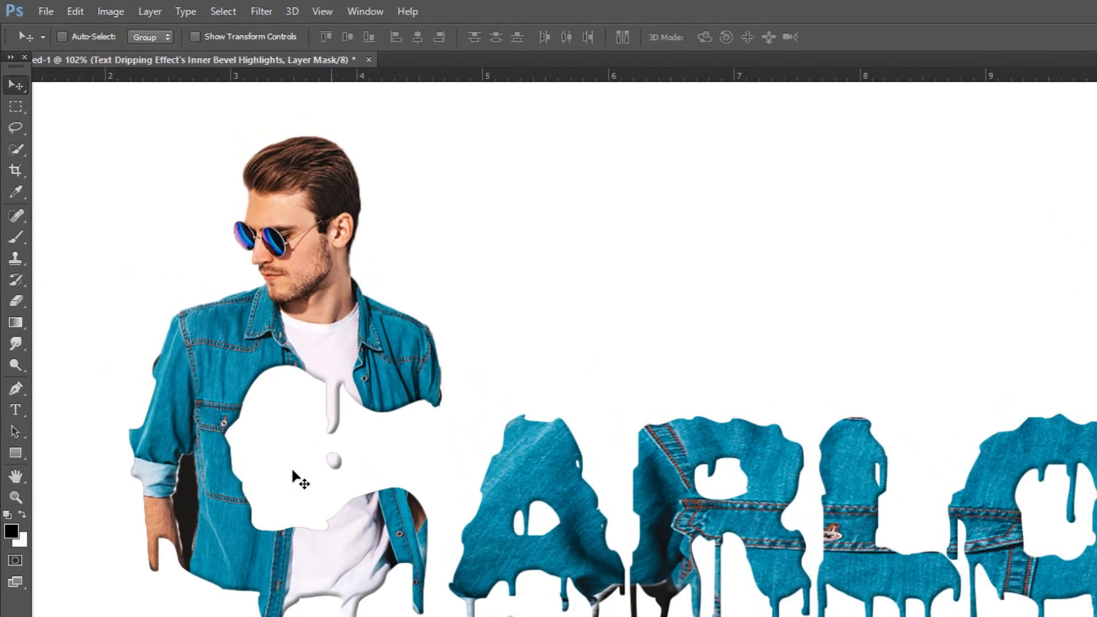
- Paint white on the highlights mask with a soft round brush, 100 px reduced to 50 px, to reveal highlights on the sleeve, lower letters and drips
click(18, 234)
click(107, 239)
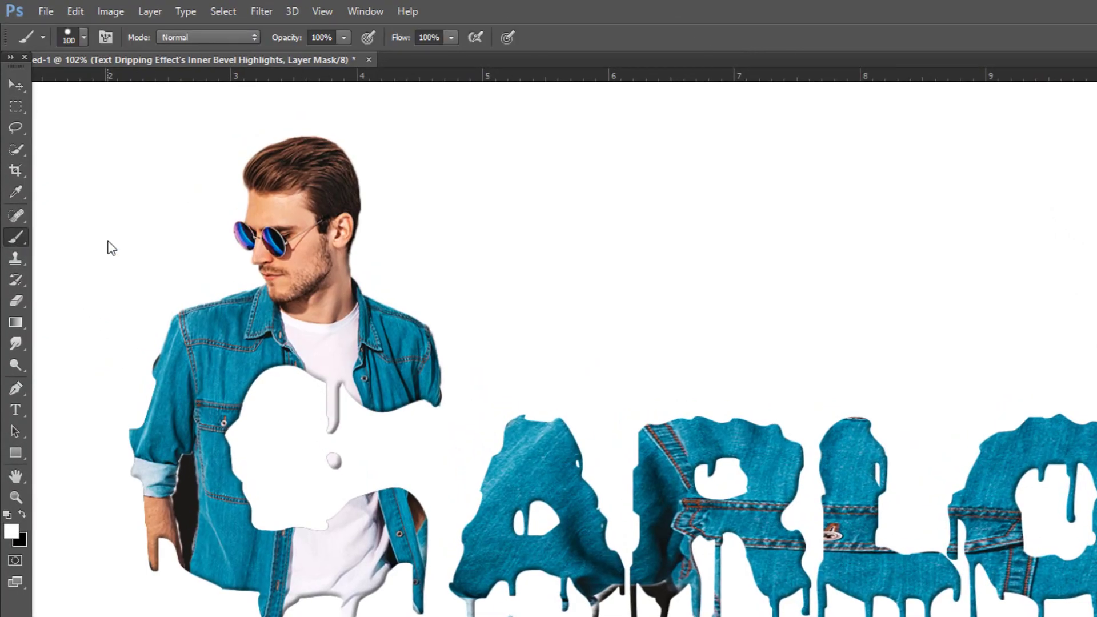
click(84, 38)
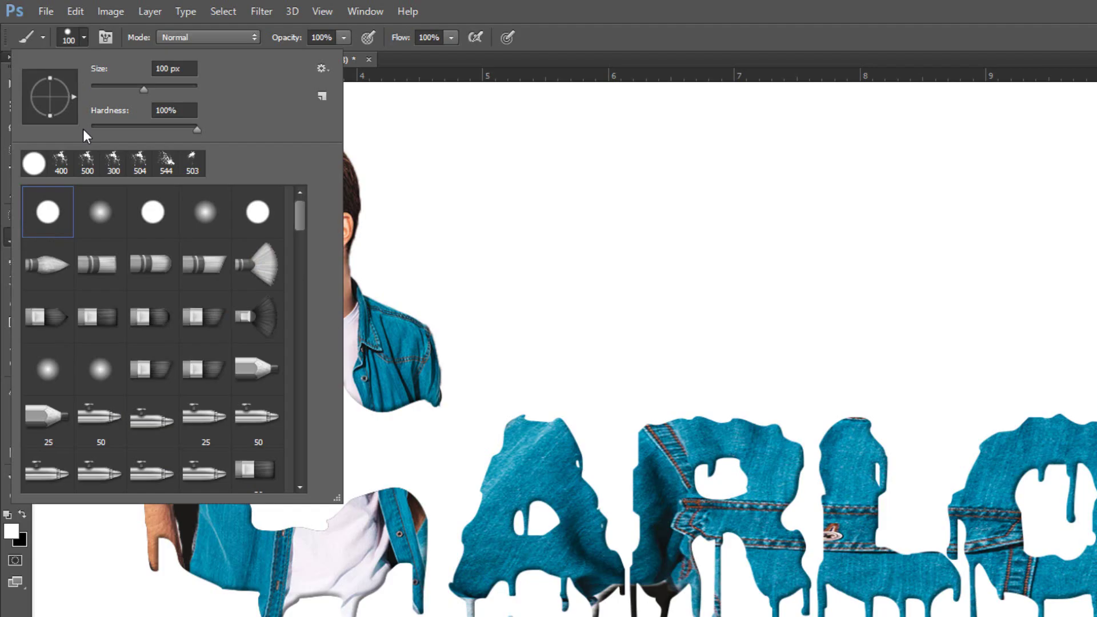
click(106, 218)
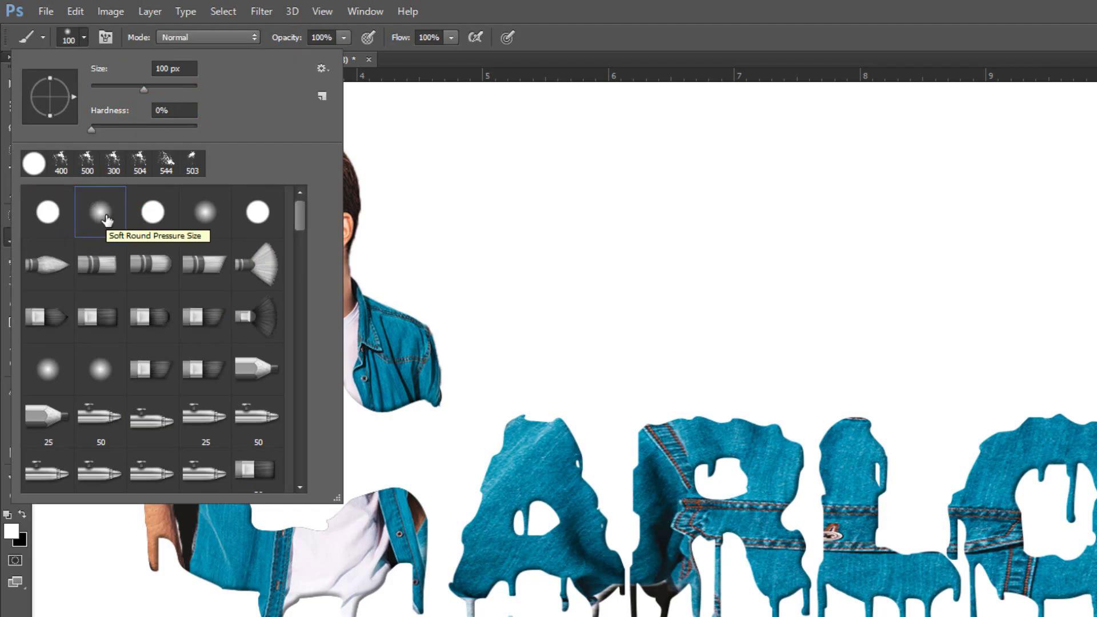
key(Return)
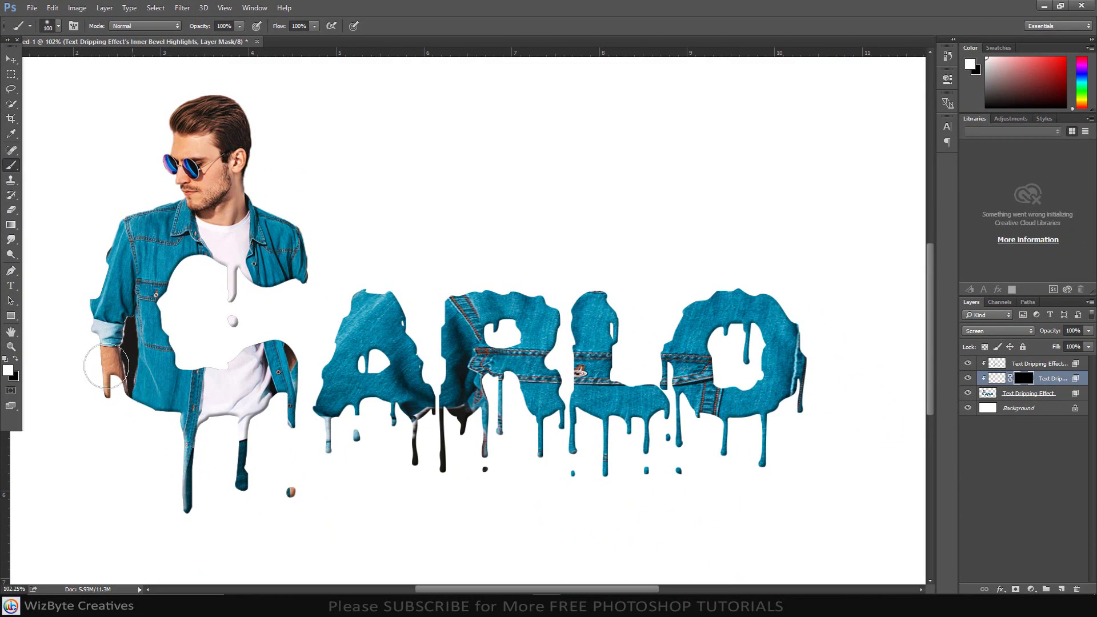
drag(103, 301, 112, 234)
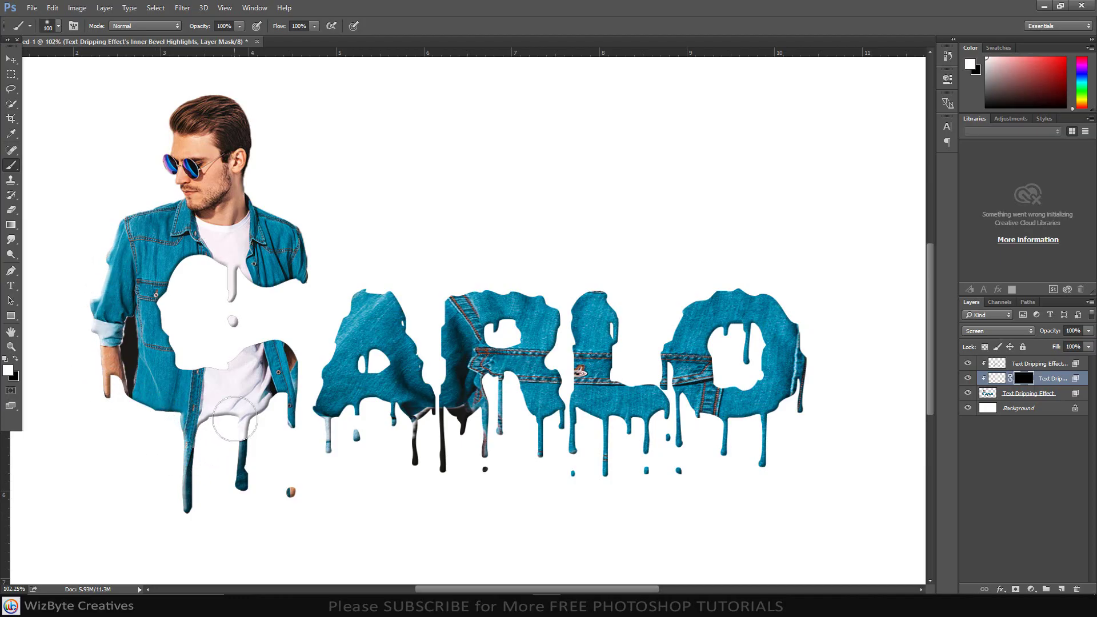
mouse_move(254, 481)
mouse_down()
mouse_move(290, 518)
mouse_move(289, 389)
mouse_move(273, 474)
mouse_move(282, 404)
mouse_move(249, 424)
mouse_move(298, 470)
mouse_move(322, 419)
mouse_move(318, 454)
mouse_move(334, 355)
mouse_move(338, 414)
mouse_move(380, 434)
mouse_move(360, 413)
mouse_move(375, 399)
mouse_move(396, 457)
mouse_move(411, 456)
mouse_move(436, 419)
mouse_move(445, 474)
mouse_move(442, 422)
mouse_move(476, 437)
mouse_move(435, 415)
mouse_move(434, 365)
mouse_move(443, 505)
mouse_move(487, 399)
mouse_move(502, 425)
mouse_move(485, 455)
mouse_move(517, 396)
mouse_move(525, 454)
mouse_move(550, 431)
mouse_move(577, 472)
mouse_move(640, 453)
mouse_move(676, 412)
mouse_move(682, 495)
mouse_move(656, 406)
mouse_move(700, 470)
mouse_move(771, 454)
mouse_move(803, 424)
mouse_move(826, 394)
mouse_up()
key(bracketleft)
key(bracketleft)
key(bracketleft)
key(bracketleft)
key(bracketleft)
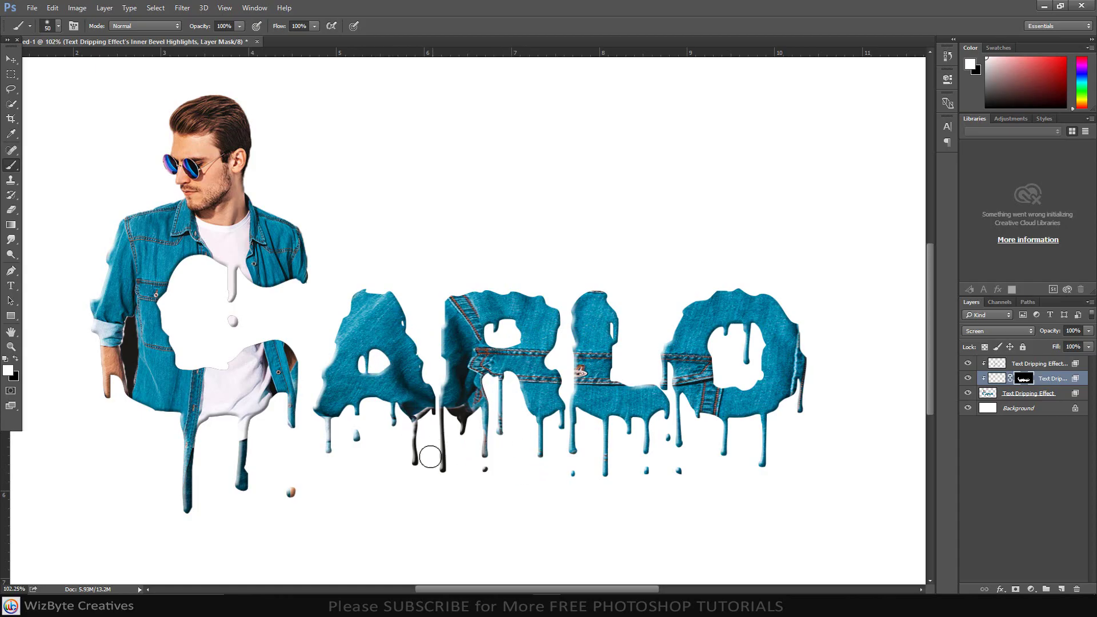
- Merge the inner bevel shadows, masked highlights and dripping text layers into a single layer
click(11, 59)
scroll(392, 273, down, 4)
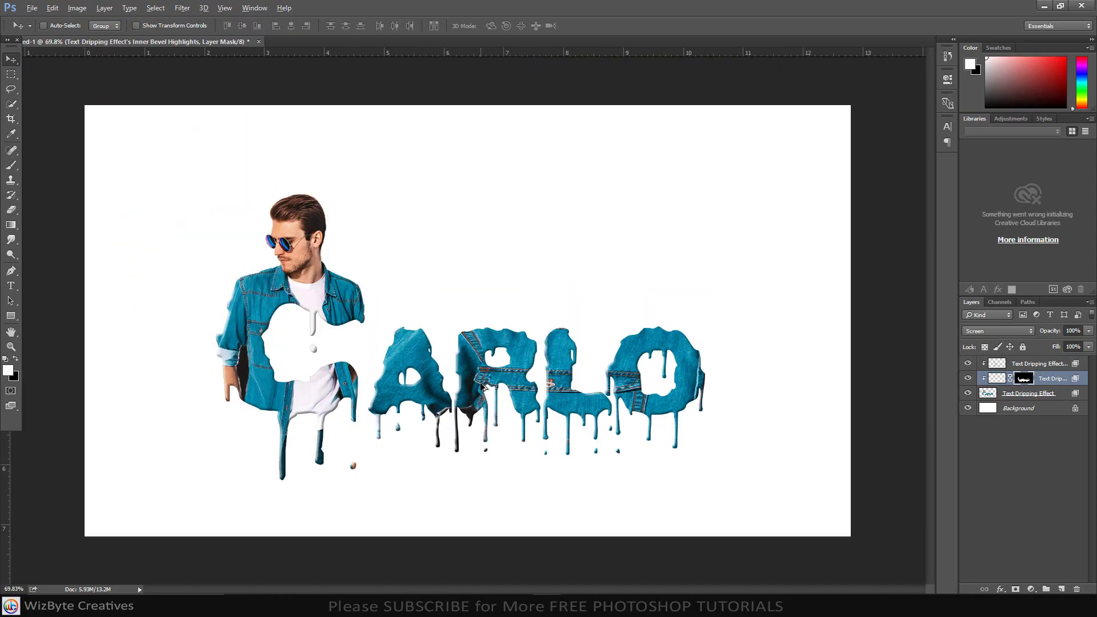
scroll(481, 383, up, 1)
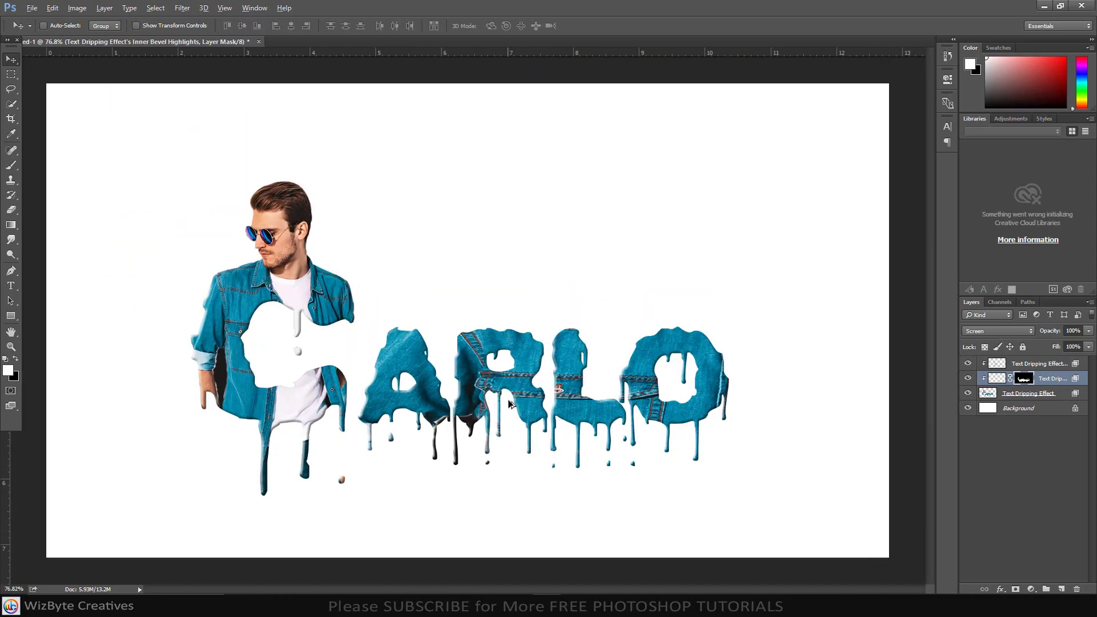
scroll(508, 399, up, 1)
scroll(508, 400, down, 2)
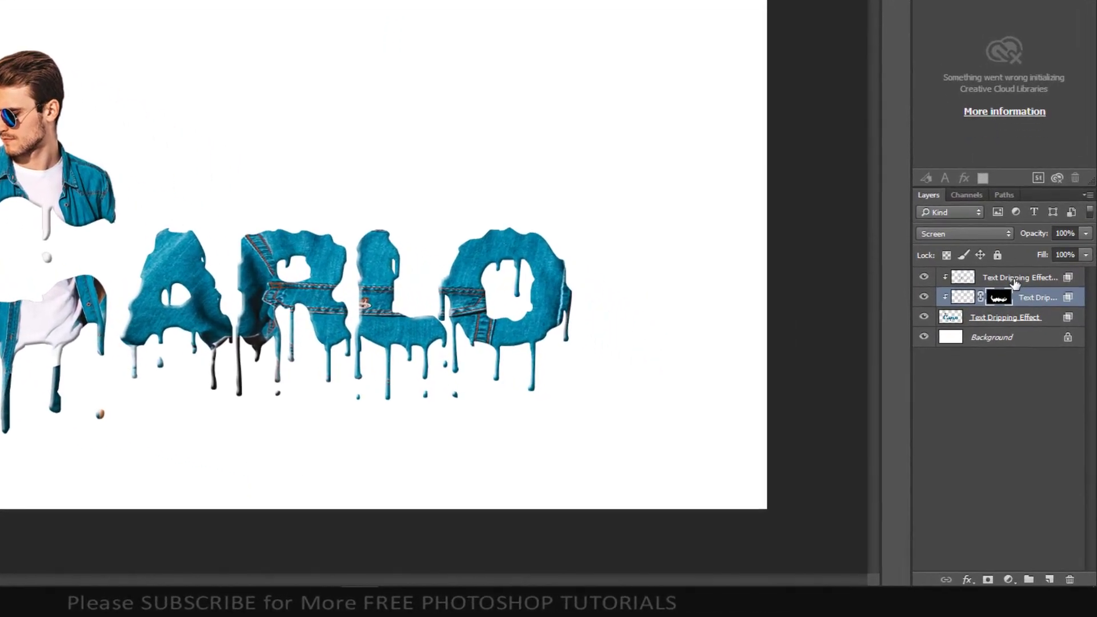
click(1015, 280)
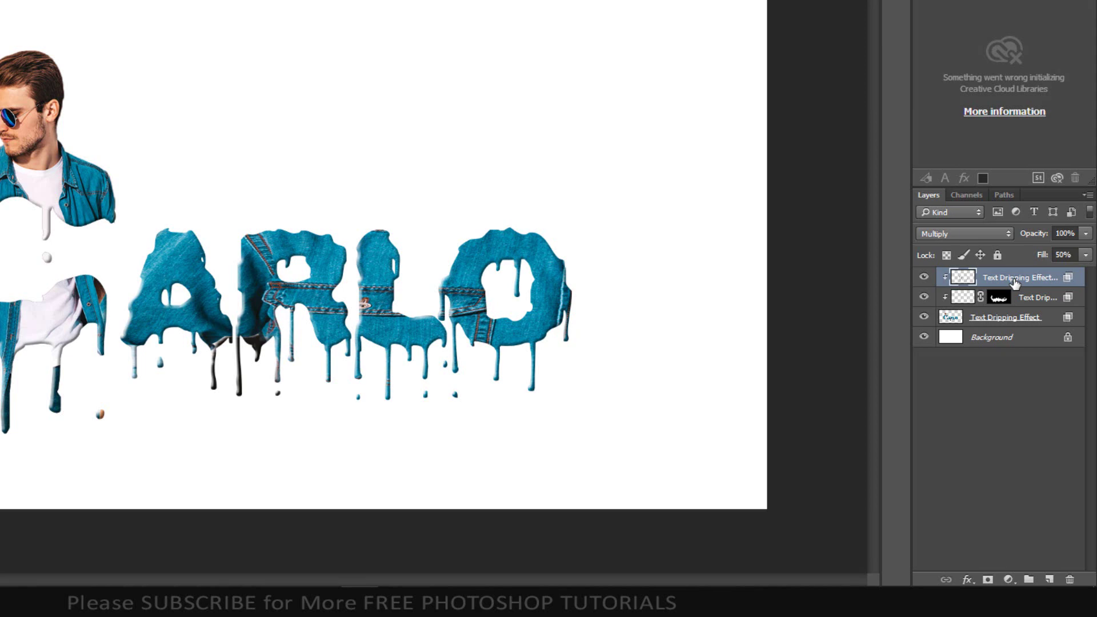
shift+click(1006, 318)
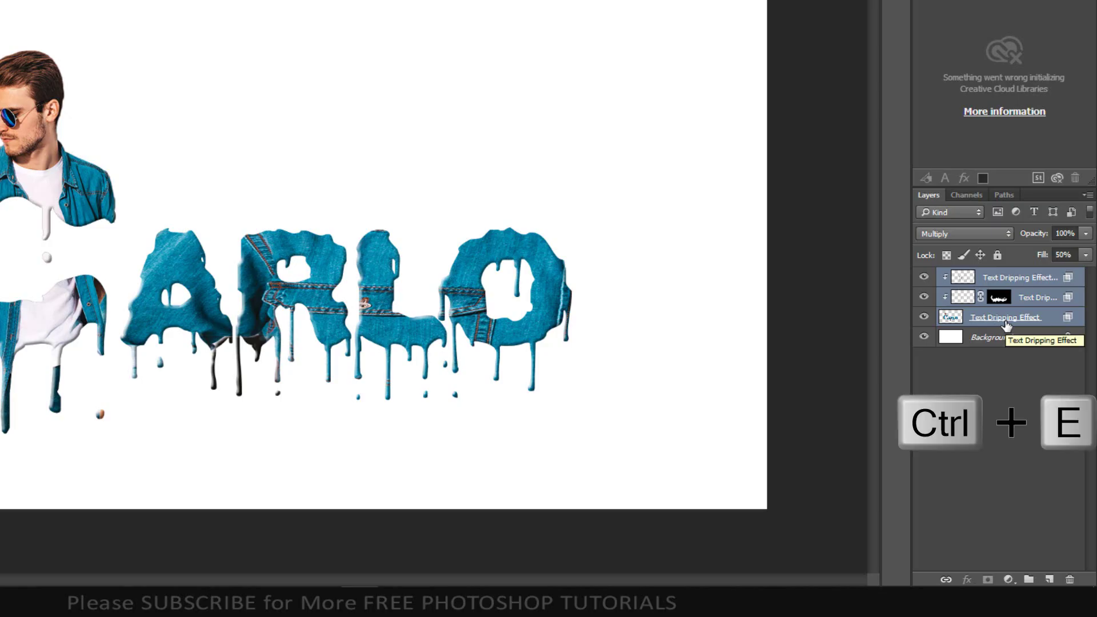
key(ctrl+e)
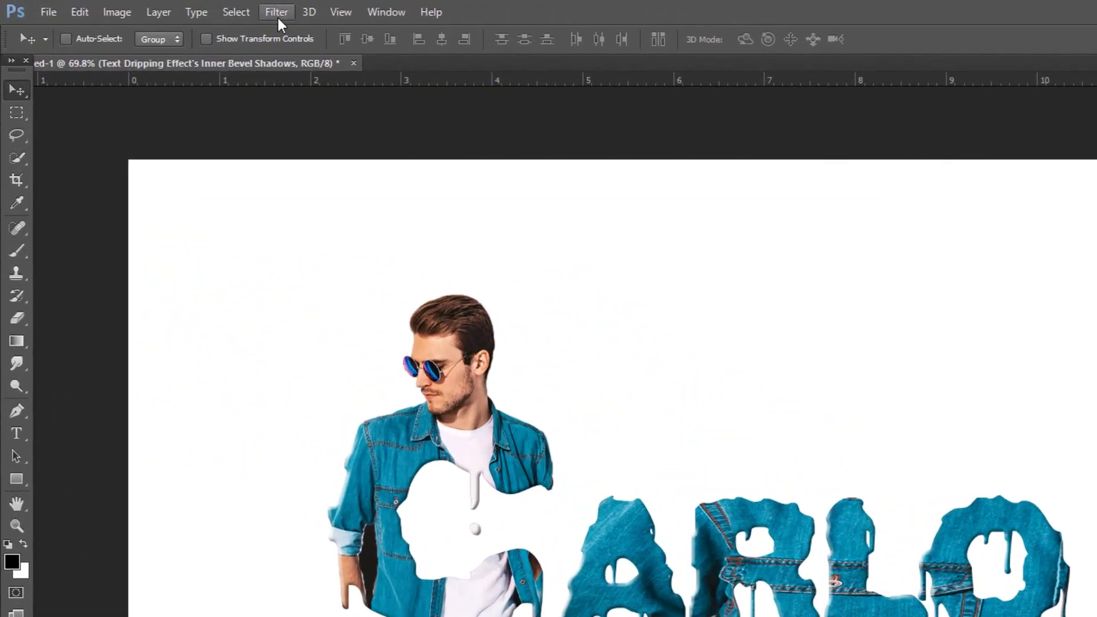
- Open the merged layer in Liquify and warp the shirt's seams and pocket stitching on the man's chest into wavy, melting shapes
click(183, 10)
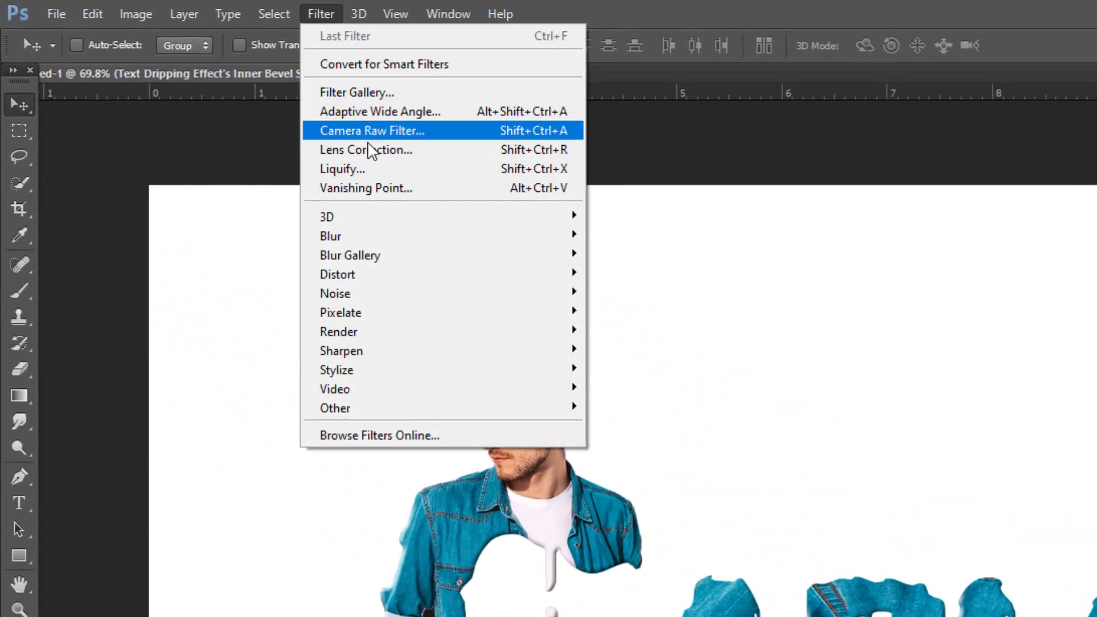
click(377, 170)
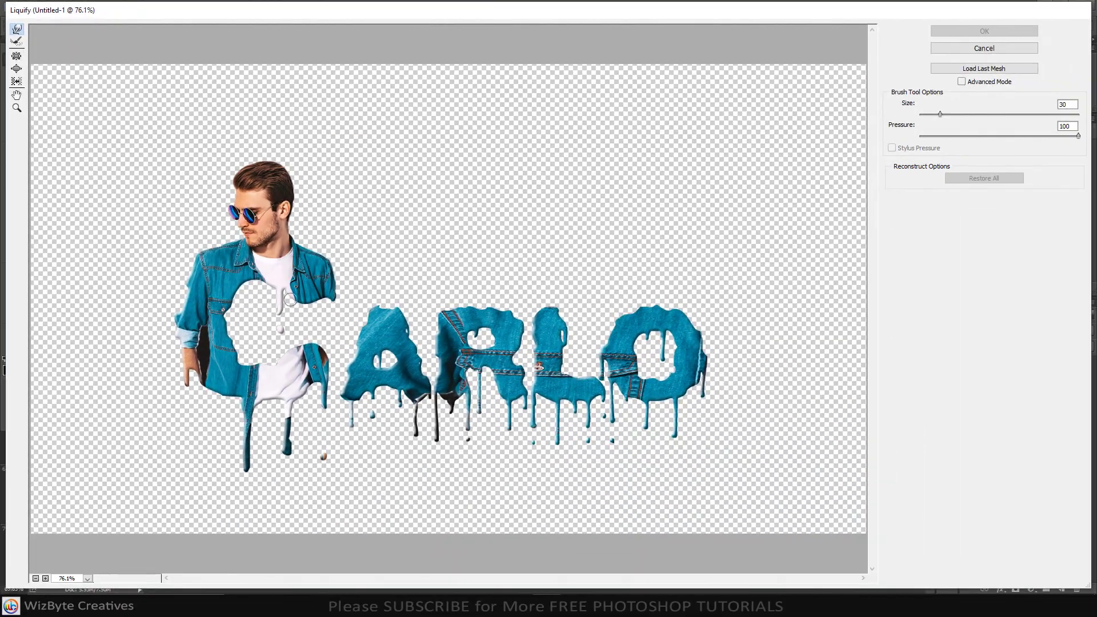
scroll(290, 300, up, 3)
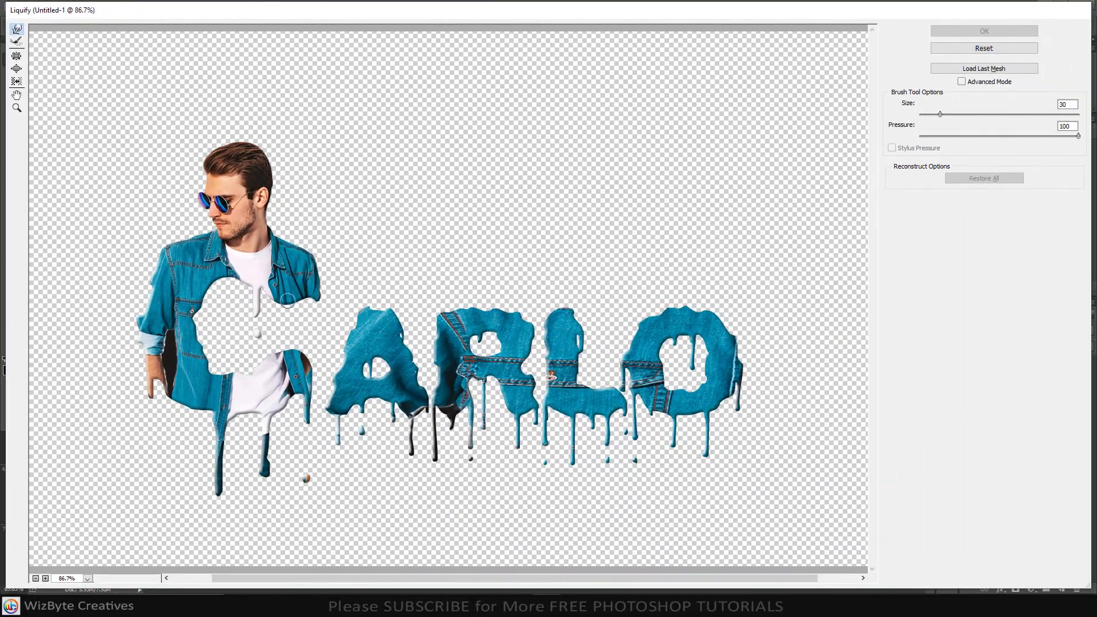
mouse_move(320, 224)
mouse_down()
mouse_move(468, 198)
mouse_move(460, 177)
mouse_move(461, 203)
mouse_move(470, 195)
mouse_up()
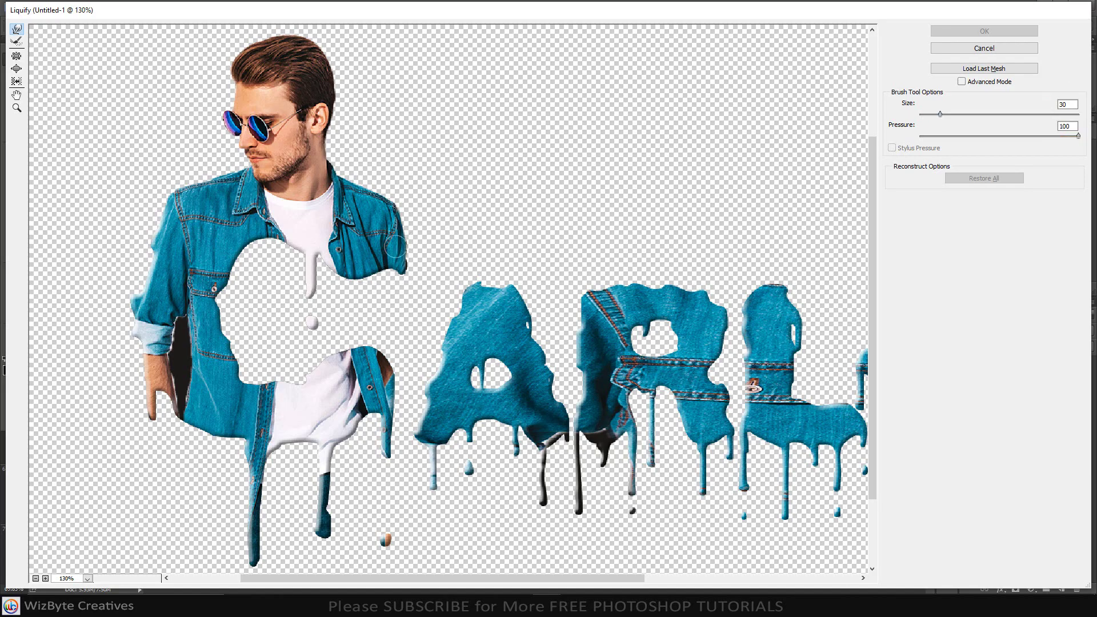
drag(396, 247, 399, 271)
mouse_move(378, 223)
mouse_down()
mouse_move(380, 260)
mouse_move(371, 220)
mouse_move(368, 264)
mouse_move(344, 235)
mouse_move(344, 269)
mouse_up()
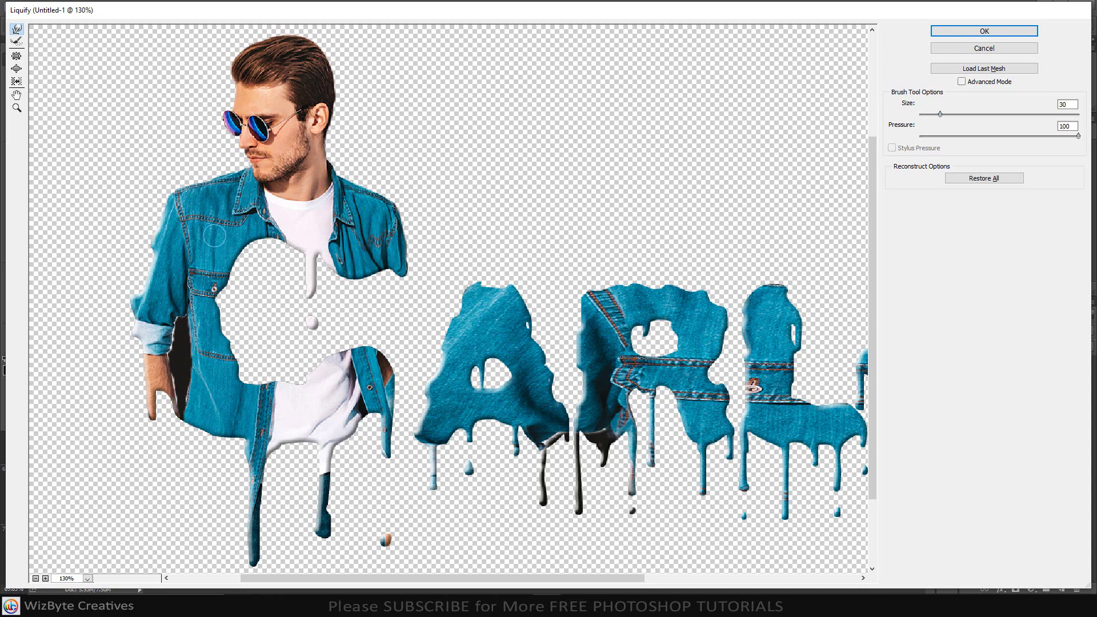
drag(201, 213, 199, 414)
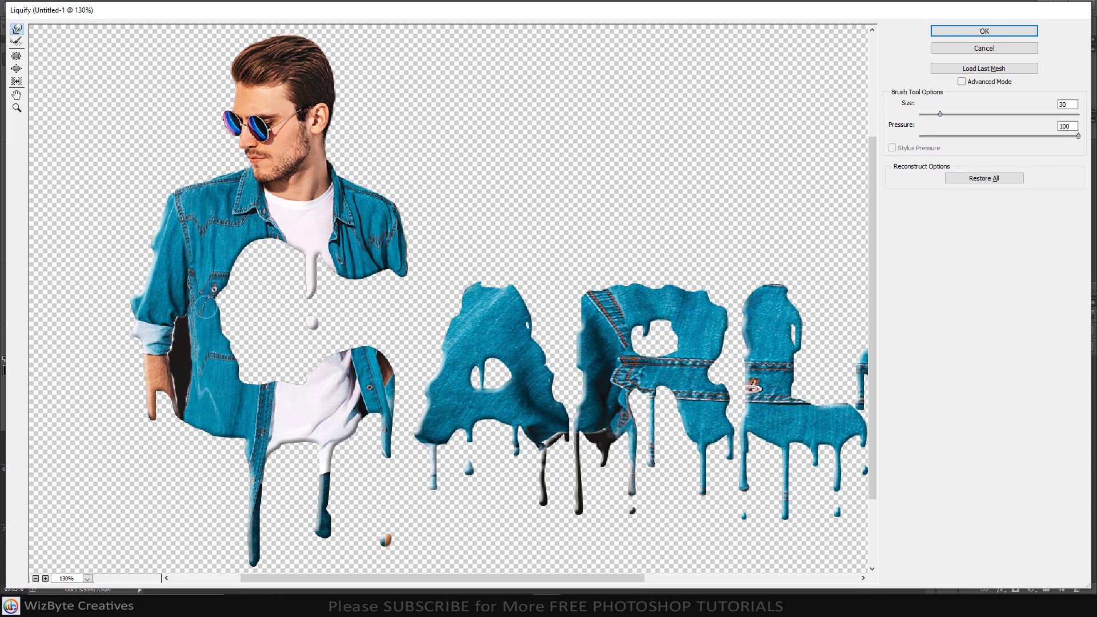
mouse_move(213, 274)
mouse_down()
mouse_move(221, 413)
mouse_move(229, 368)
mouse_move(230, 412)
mouse_move(262, 397)
mouse_move(259, 556)
mouse_up()
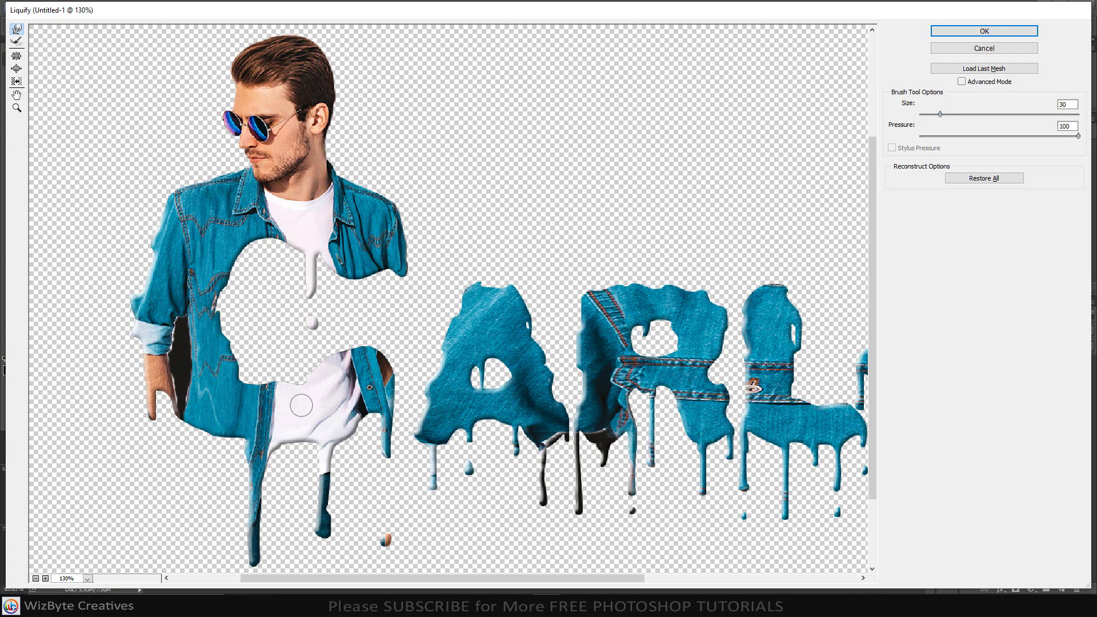
- Liquify the white T-shirt's lower edge, the shirt's right-hand drip, the cuff and the hand downward into melting drips
drag(336, 423, 327, 502)
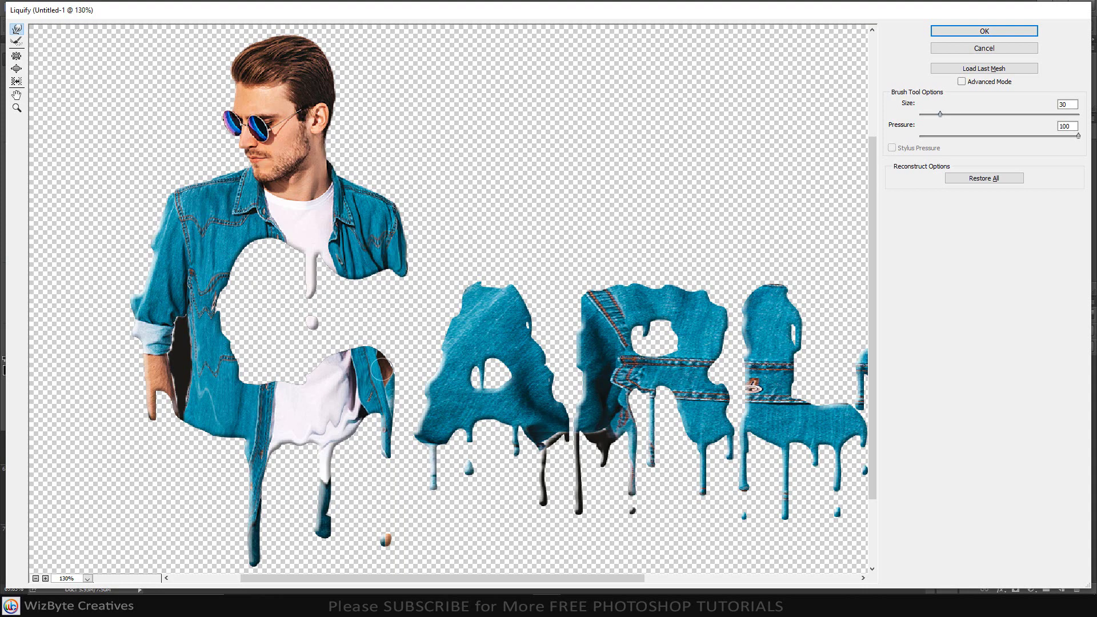
drag(382, 369, 387, 462)
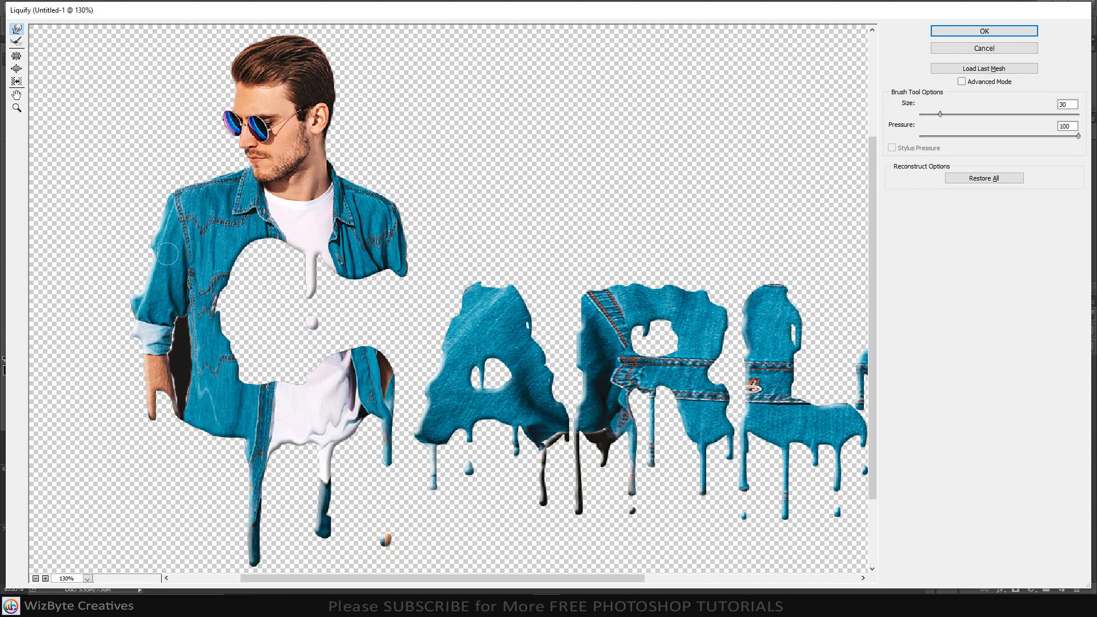
drag(165, 283, 164, 392)
drag(149, 329, 152, 426)
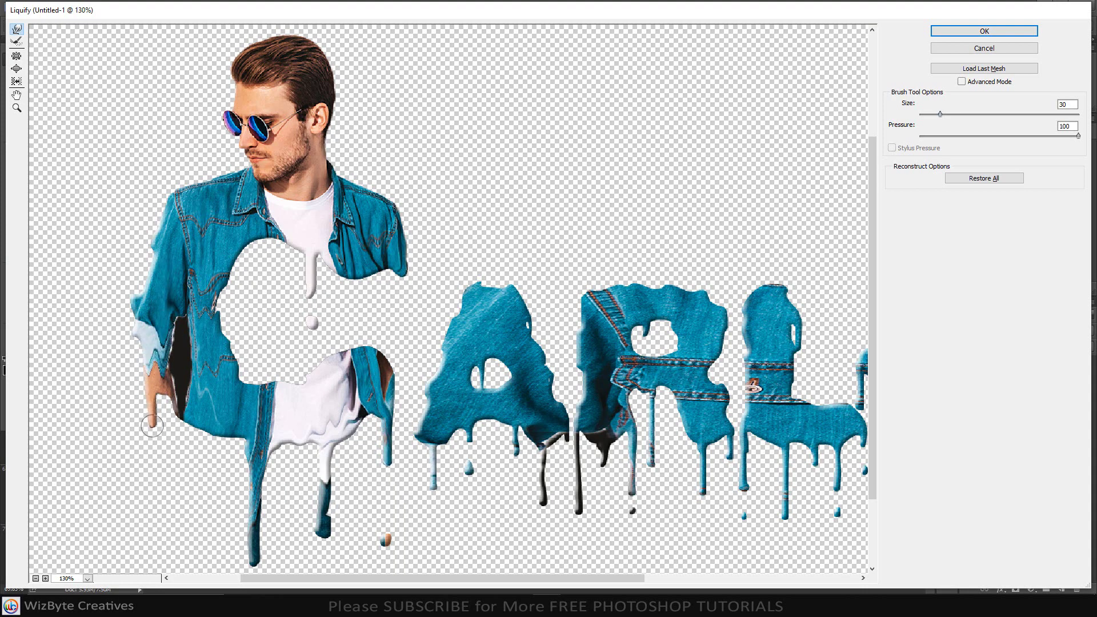
drag(181, 308, 185, 396)
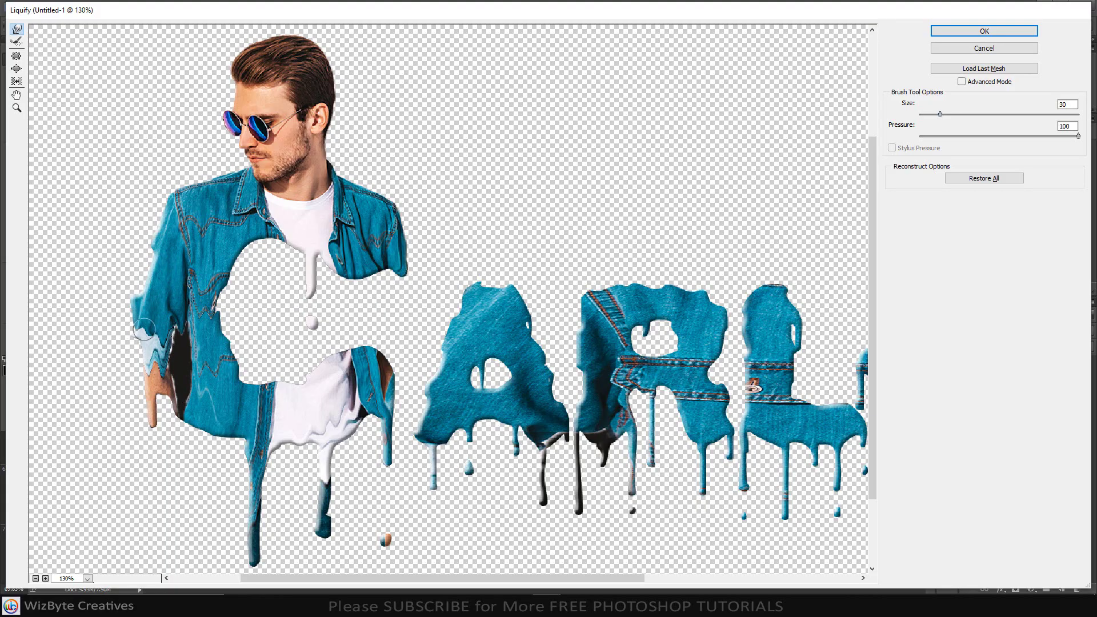
- Push the denim texture, stitching and lower edges of the letters A and R downward into wavy drips with the Liquify brush
drag(454, 342, 434, 459)
mouse_move(475, 311)
mouse_down()
mouse_move(473, 353)
mouse_move(483, 330)
mouse_move(483, 372)
mouse_move(515, 316)
mouse_move(526, 402)
mouse_move(535, 376)
mouse_move(543, 497)
mouse_up()
drag(557, 410, 546, 428)
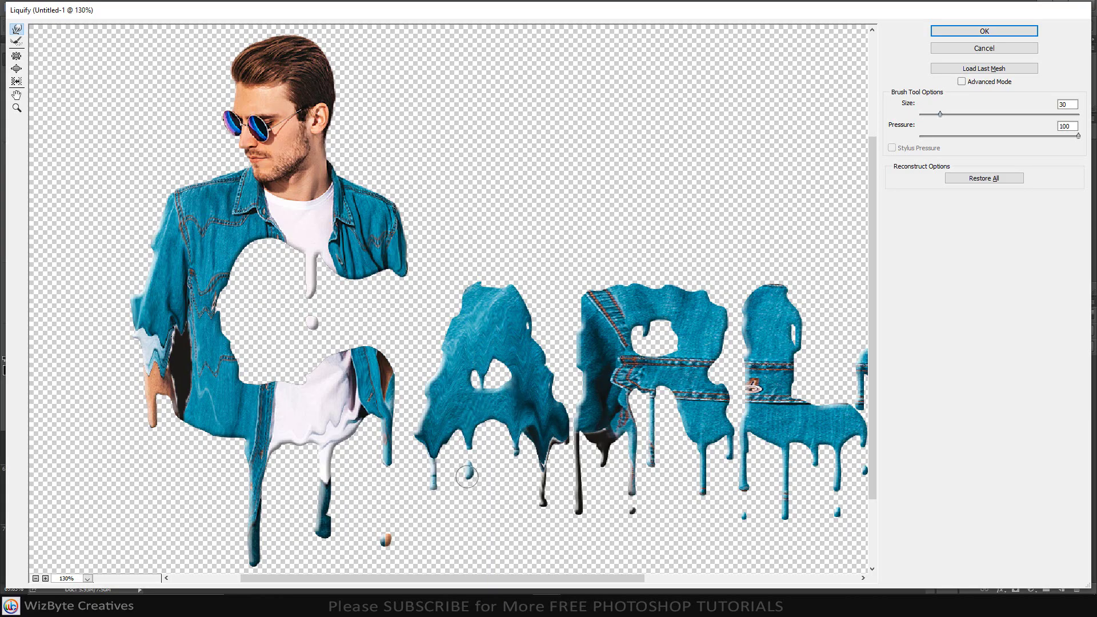
drag(595, 303, 596, 442)
drag(627, 315, 623, 435)
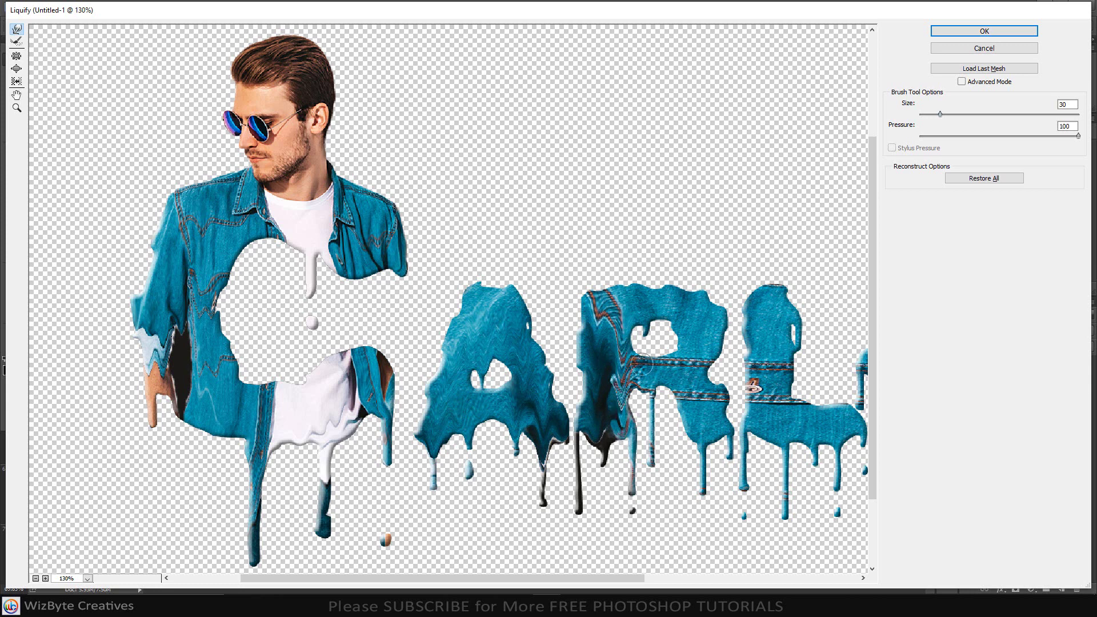
mouse_move(643, 364)
mouse_down()
mouse_move(651, 407)
mouse_move(675, 361)
mouse_move(667, 355)
mouse_move(665, 383)
mouse_move(690, 344)
mouse_move(690, 390)
mouse_move(708, 355)
mouse_move(714, 454)
mouse_up()
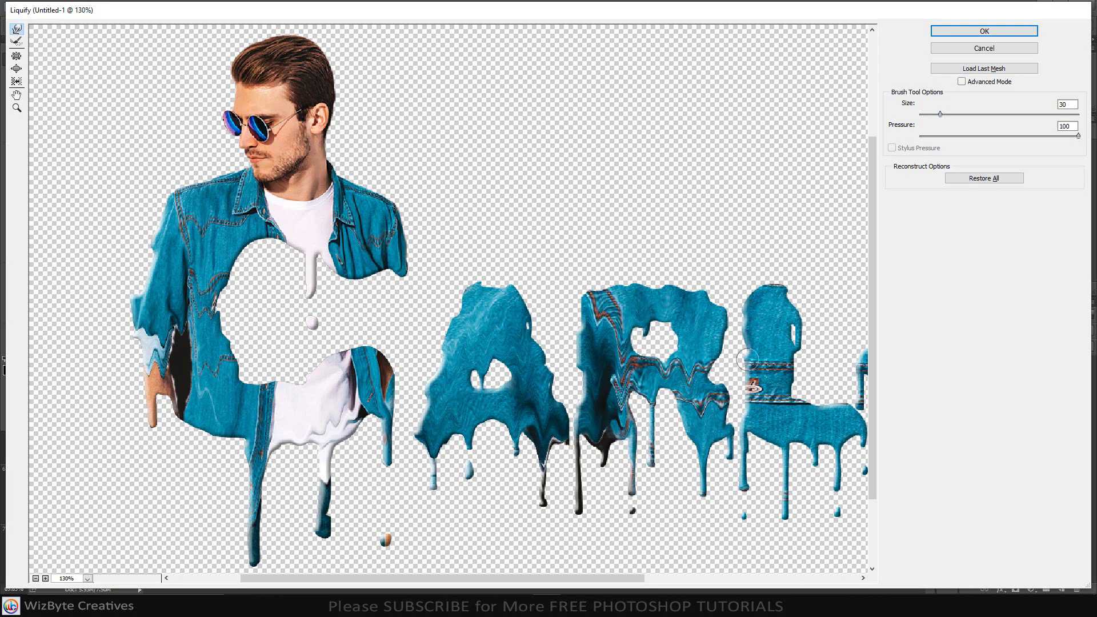
- Warp the seams and lower edges of the letters L and O into wavy drips and apply the Liquify filter
mouse_move(747, 360)
mouse_down()
mouse_move(554, 235)
mouse_move(573, 370)
mouse_up()
drag(545, 290, 548, 368)
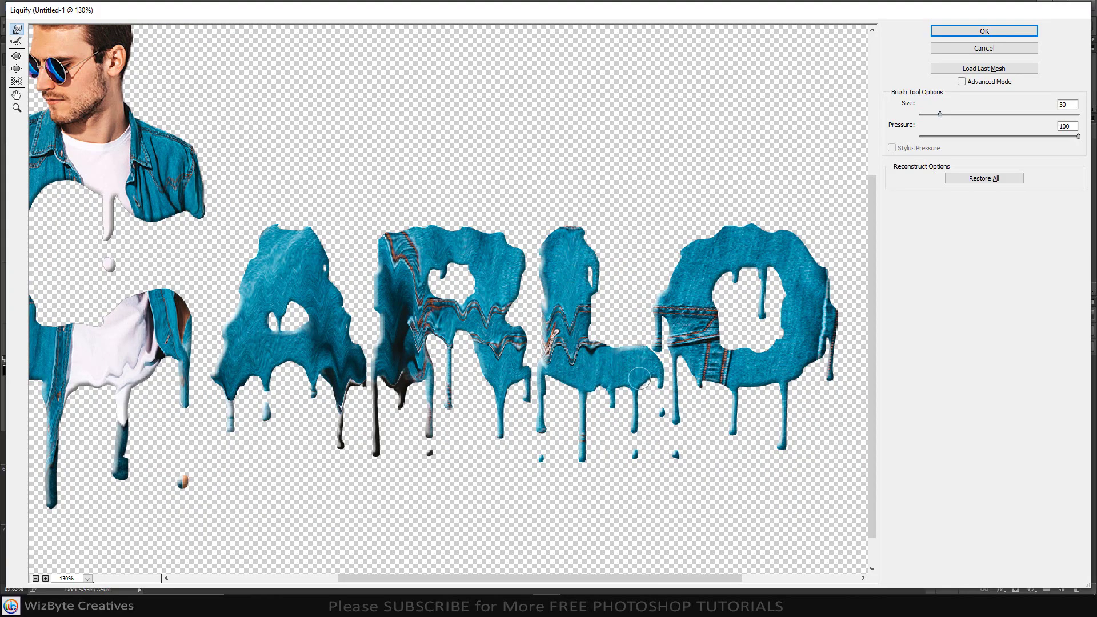
mouse_move(669, 294)
mouse_down()
mouse_move(672, 338)
mouse_move(655, 313)
mouse_move(654, 326)
mouse_move(678, 299)
mouse_move(687, 357)
mouse_move(704, 313)
mouse_move(727, 390)
mouse_up()
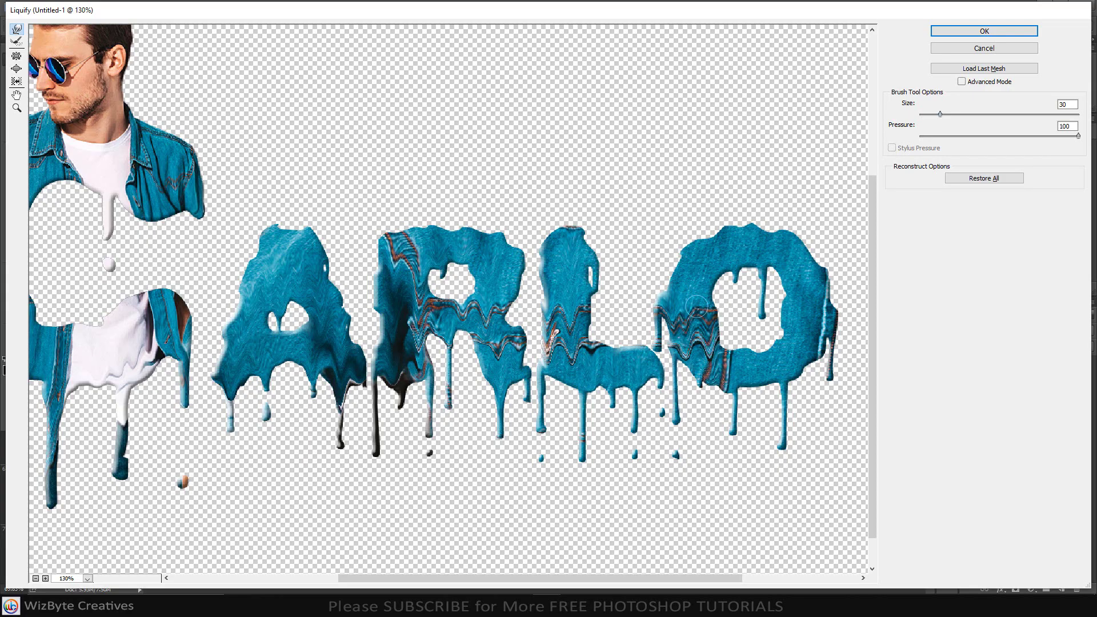
mouse_move(745, 238)
mouse_down()
mouse_move(766, 264)
mouse_move(795, 246)
mouse_move(804, 336)
mouse_move(827, 292)
mouse_move(826, 355)
mouse_move(770, 360)
mouse_move(782, 355)
mouse_move(785, 409)
mouse_up()
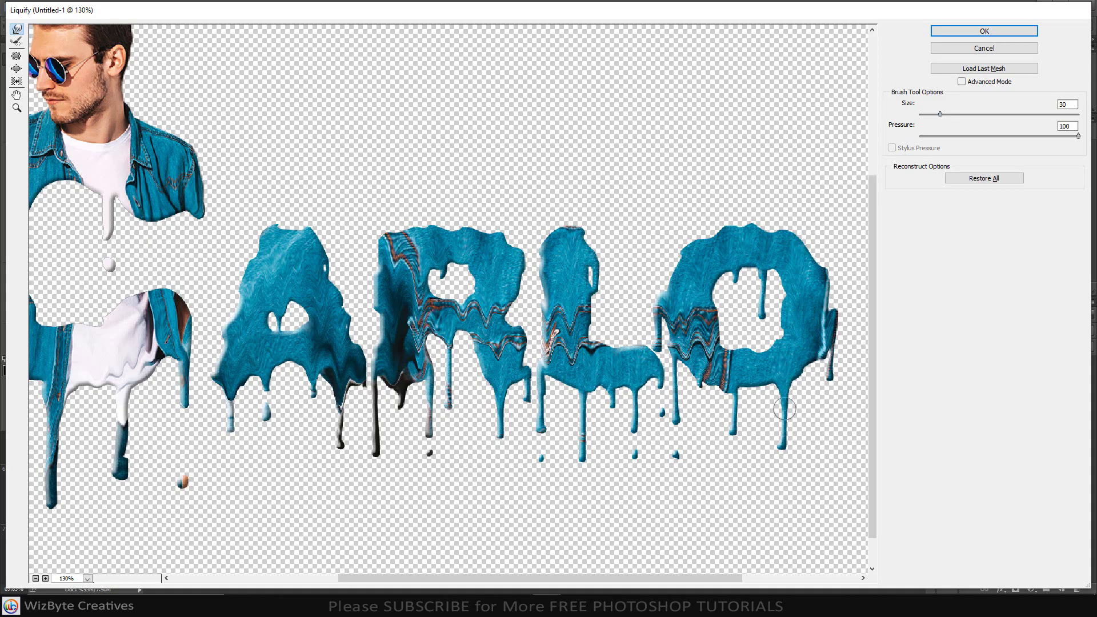
mouse_move(761, 370)
mouse_down()
mouse_move(734, 397)
mouse_move(729, 359)
mouse_move(729, 389)
mouse_move(754, 379)
mouse_up()
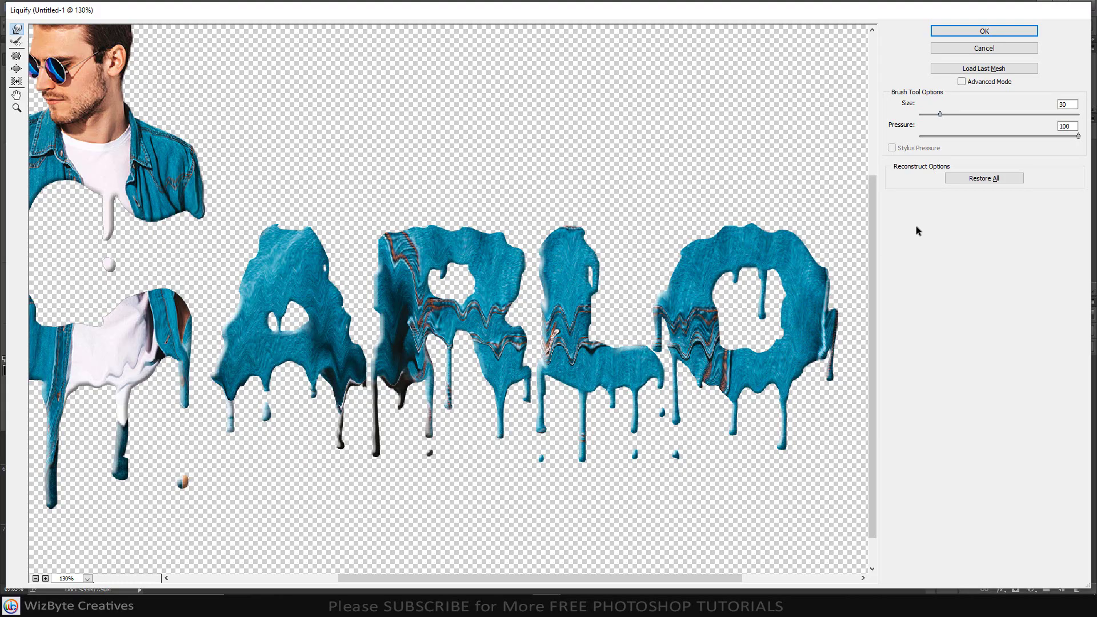
click(982, 33)
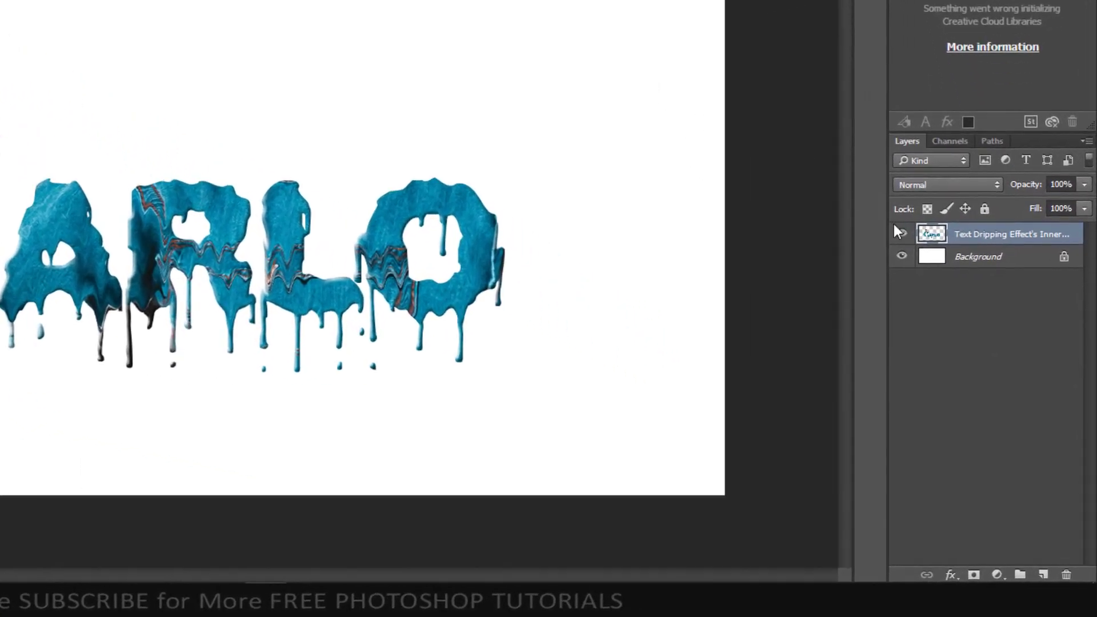
- Add a new layer directly above the Background and choose the 504 px splatter brush, reduced to 400 px
click(988, 261)
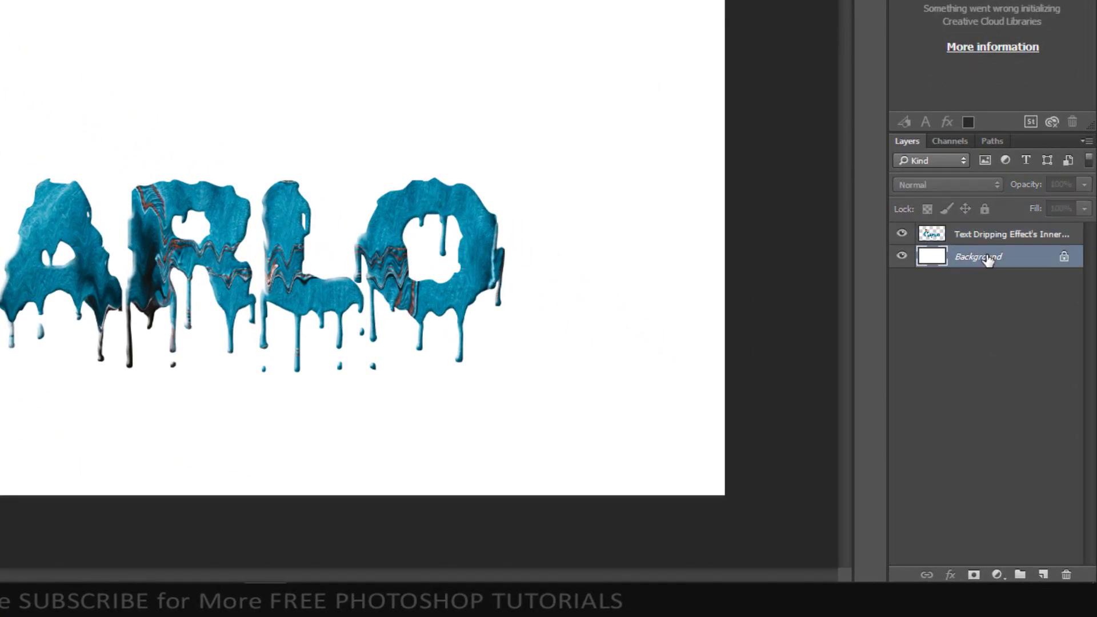
click(1043, 576)
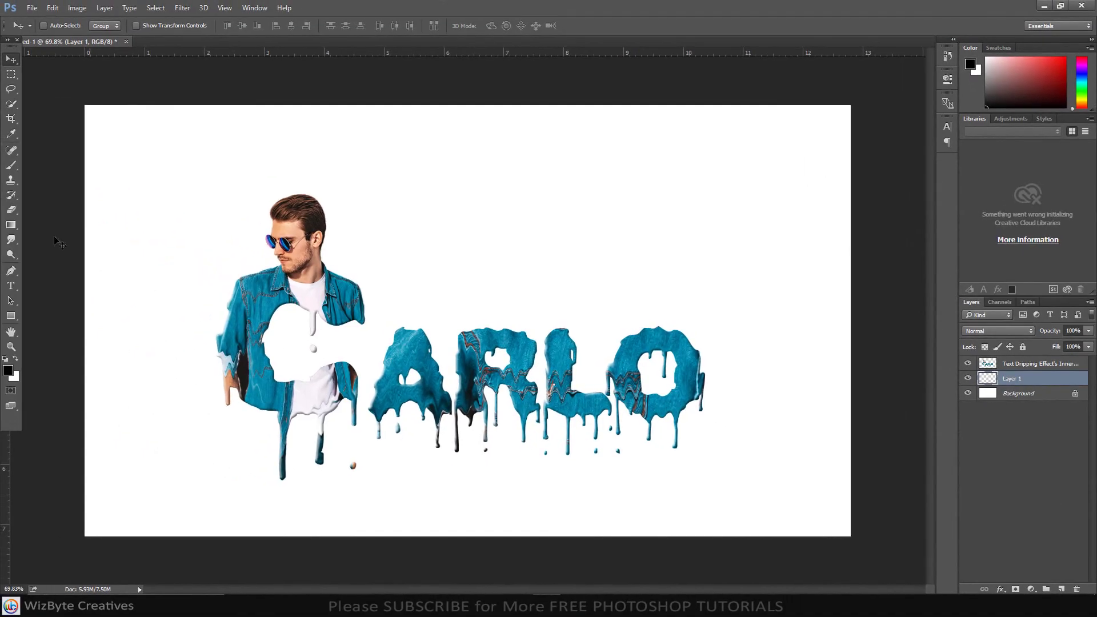
click(14, 167)
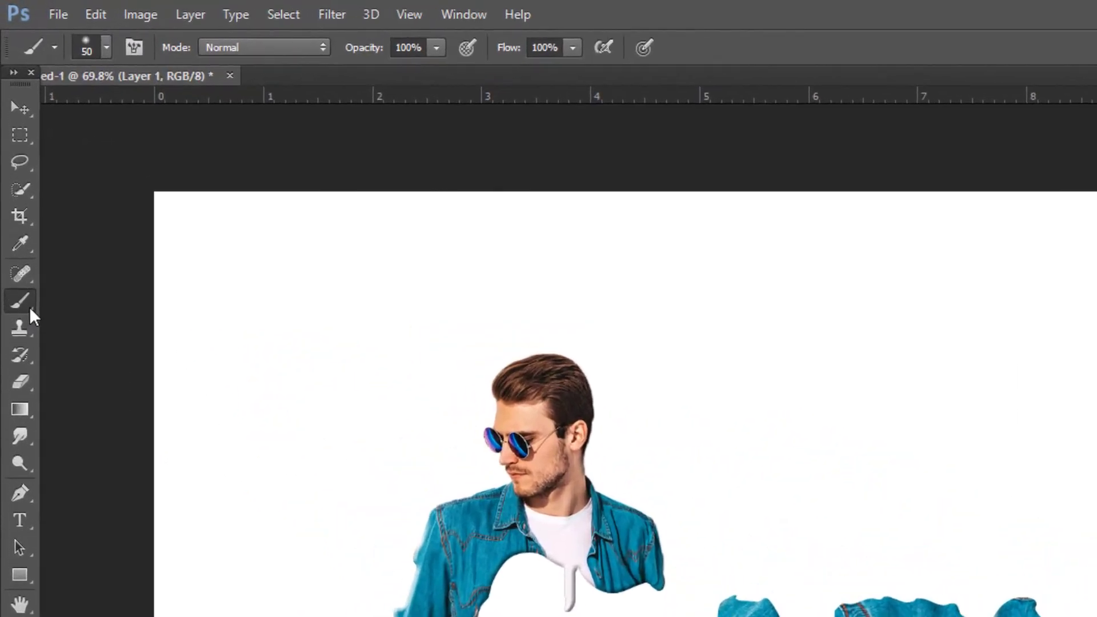
click(107, 49)
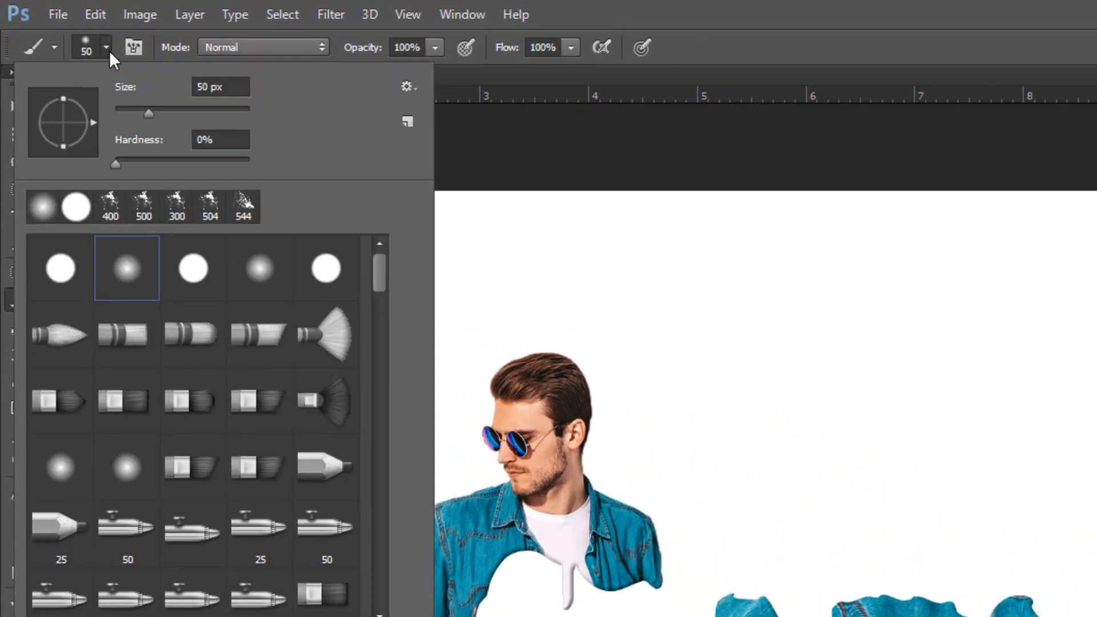
scroll(346, 286, down, 4)
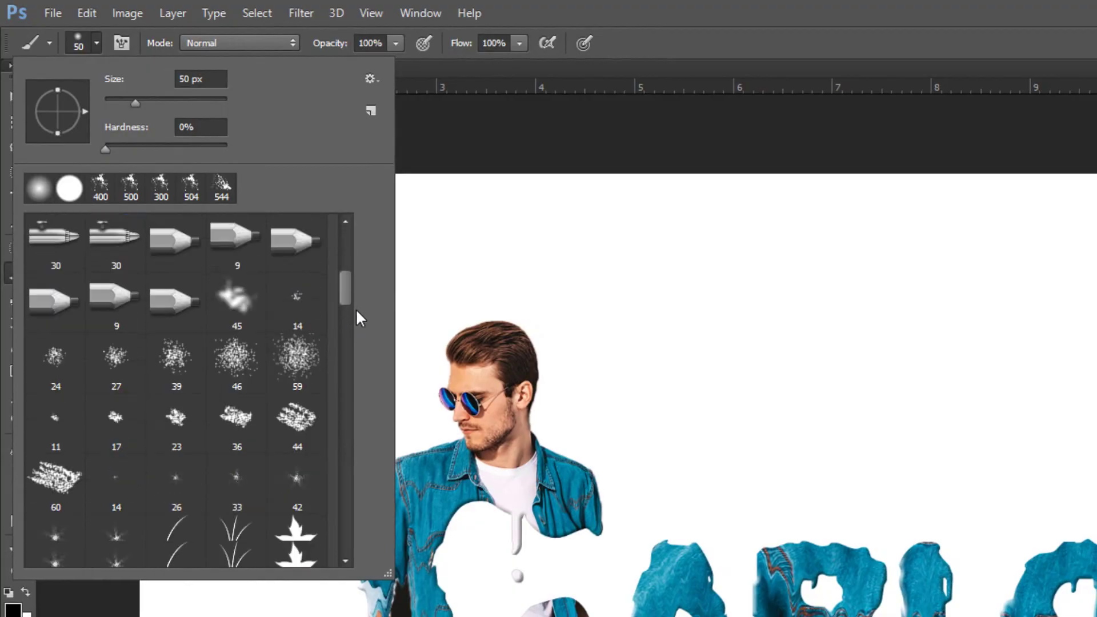
drag(356, 307, 369, 543)
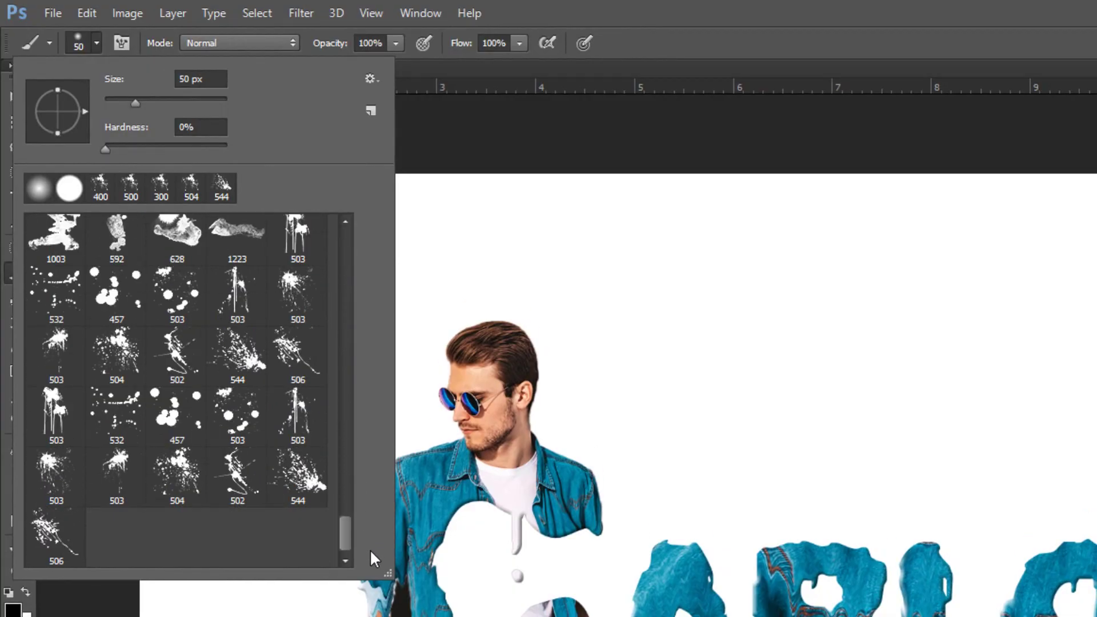
scroll(148, 394, up, 1)
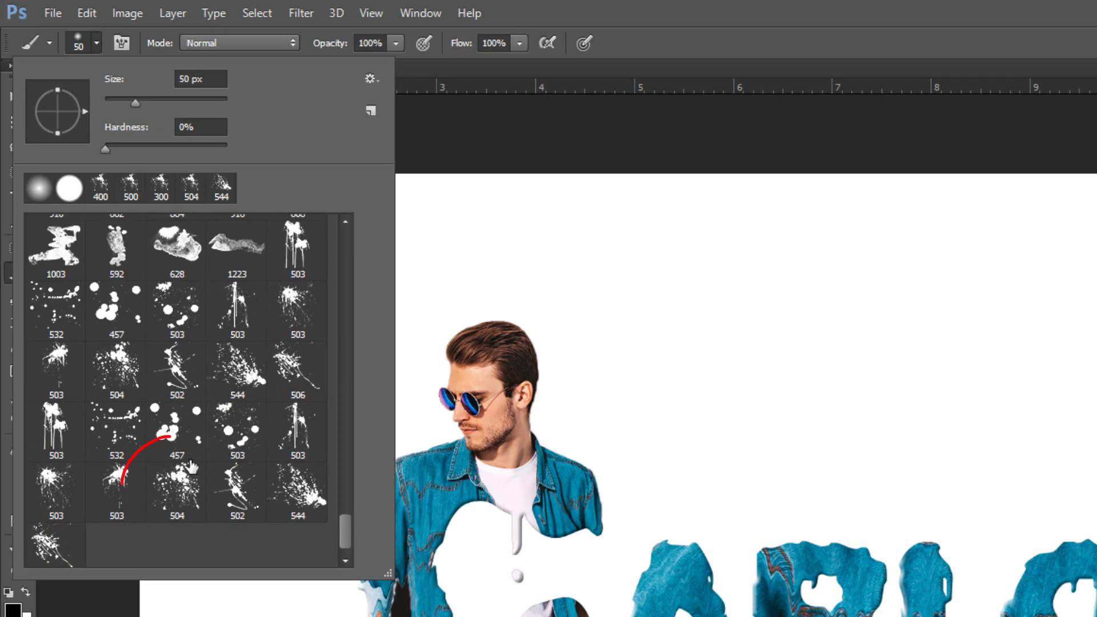
scroll(192, 470, down, 1)
click(186, 482)
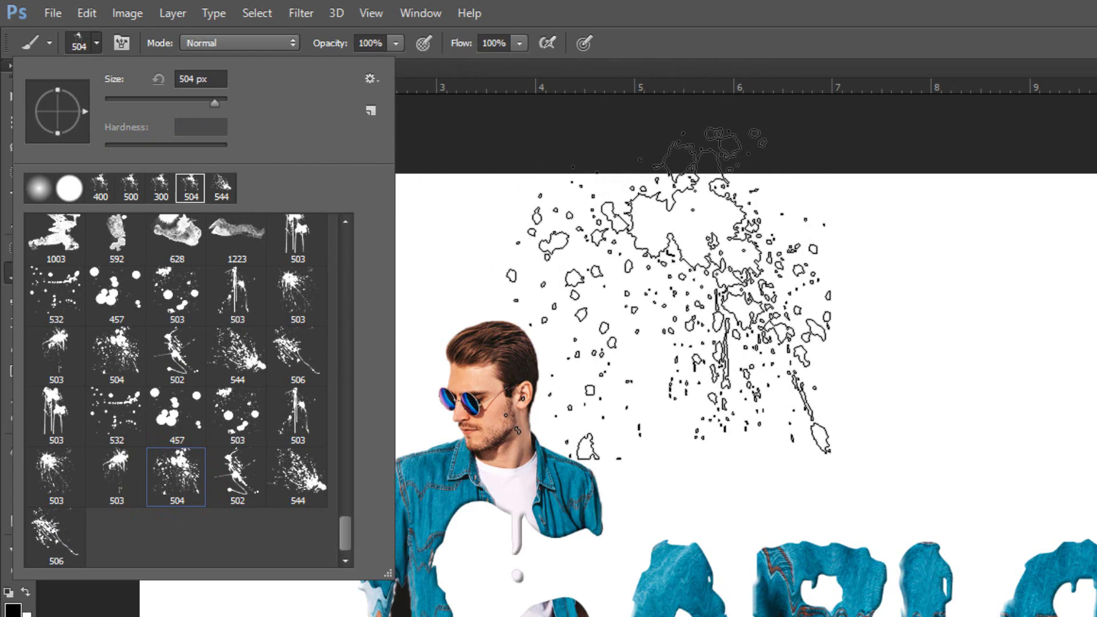
click(669, 293)
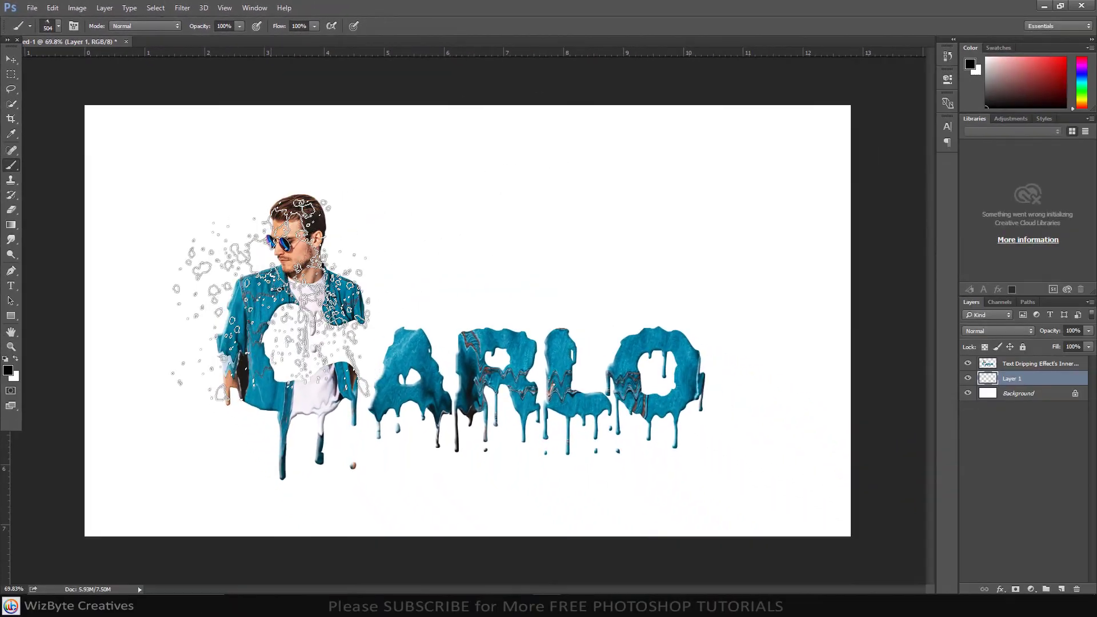
key(bracketleft)
key(bracketleft)
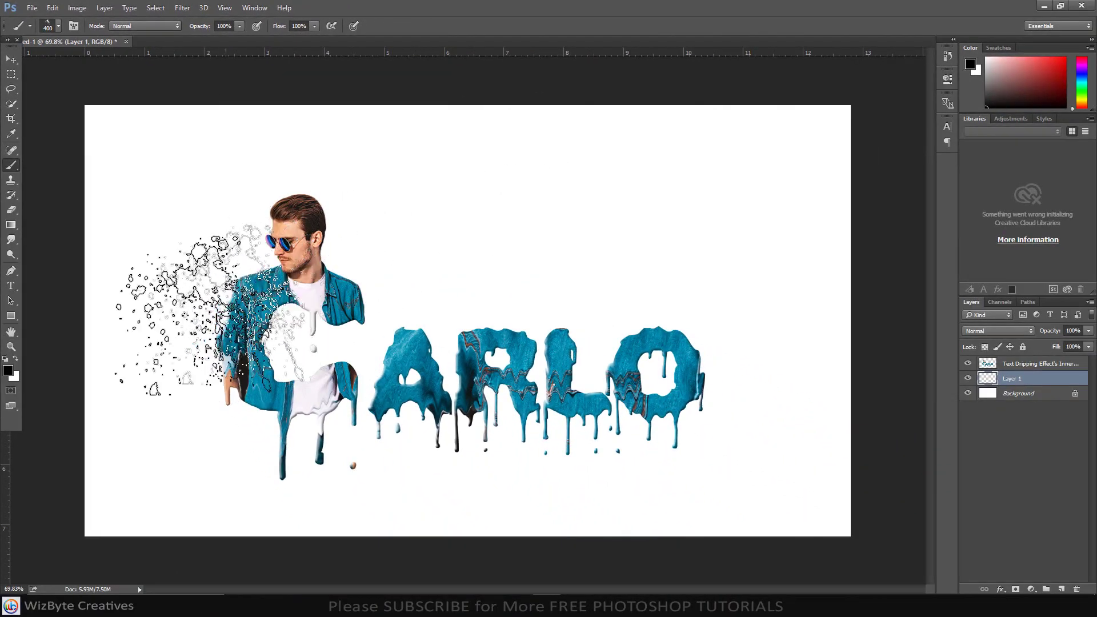
- Sample dark brown #2d2420 from the man's hair and stamp one splatter behind his head and shoulder
click(8, 370)
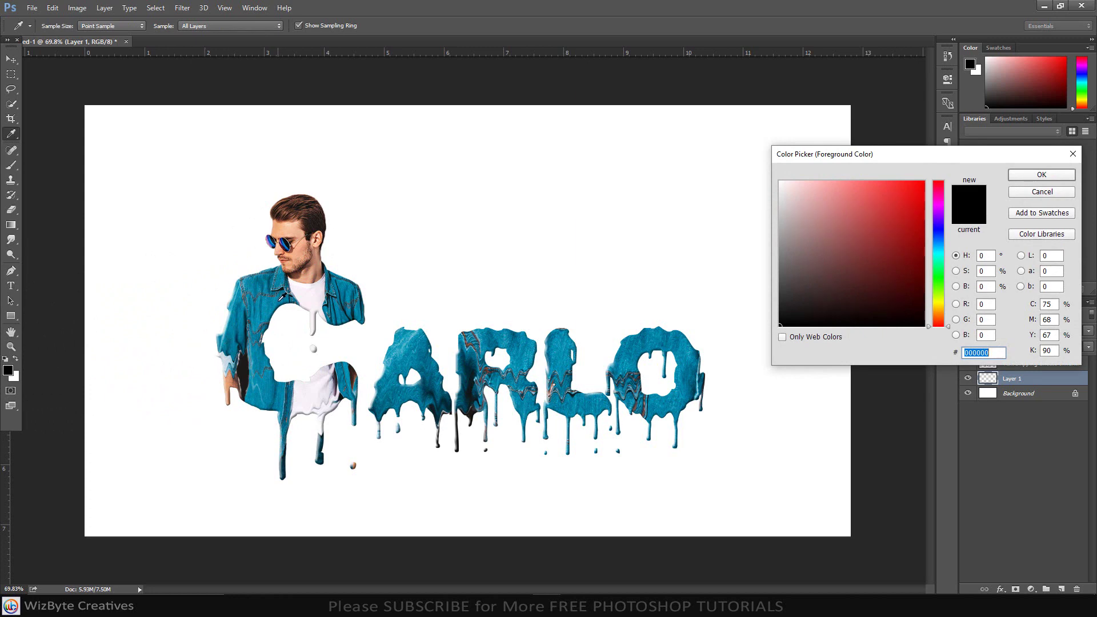
click(314, 219)
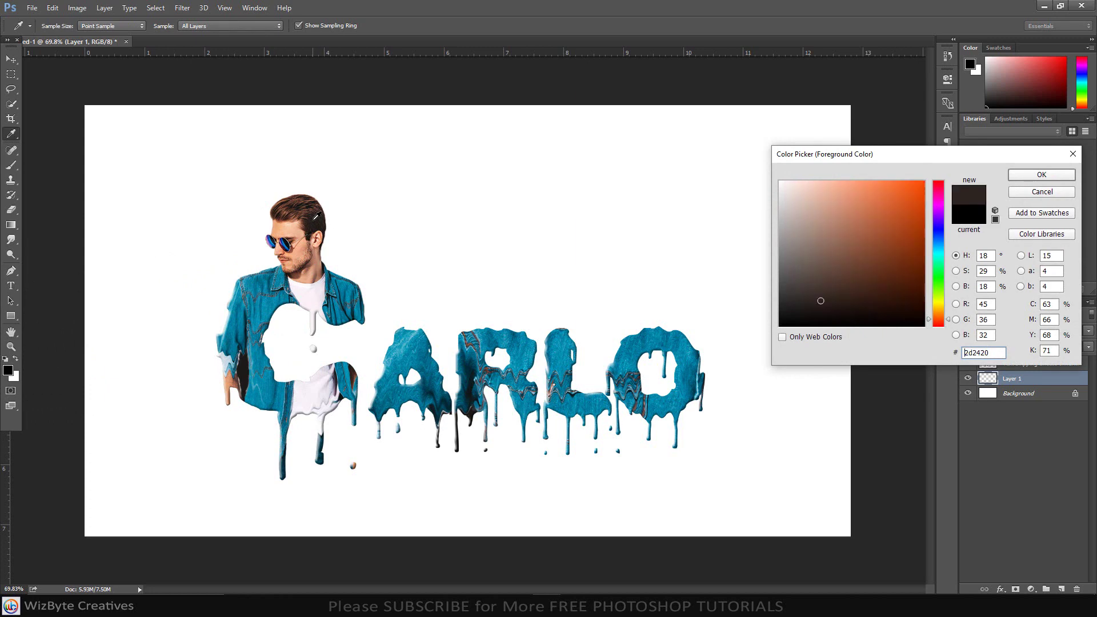
click(1032, 178)
key(b)
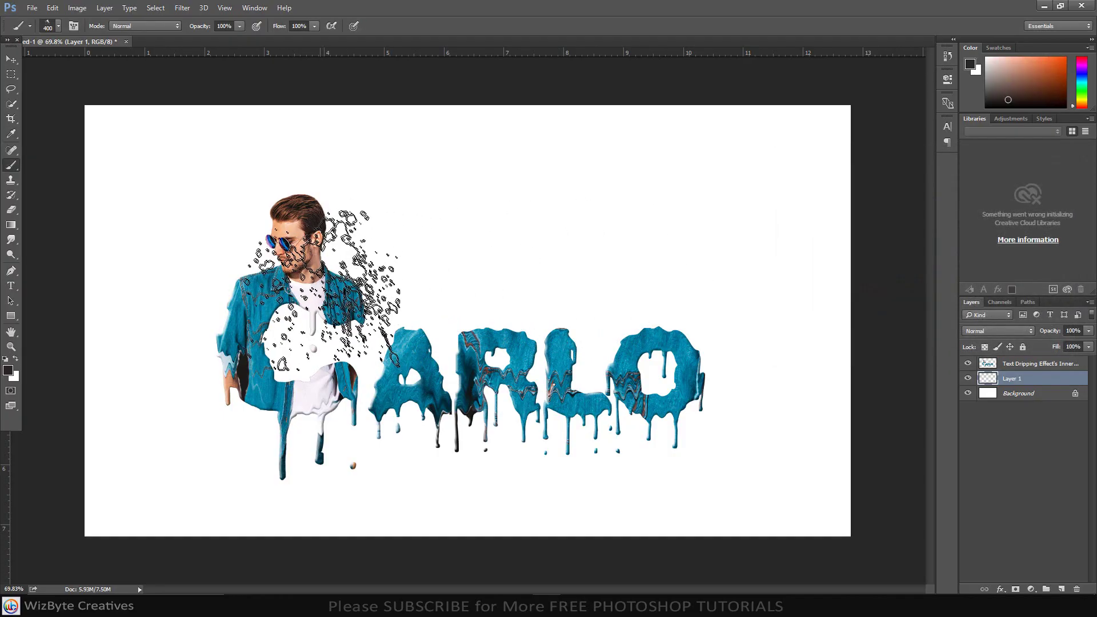
click(327, 297)
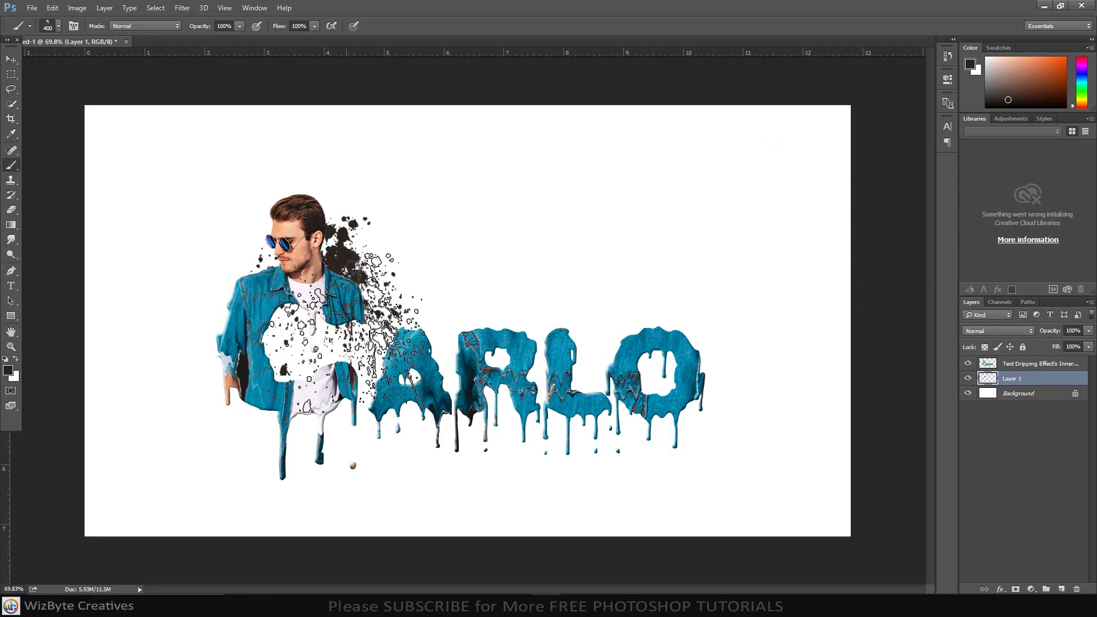
- Sample blue #048daf from the denim shirt and stamp one splatter behind the man's back and shoulder on the side he faces
click(8, 371)
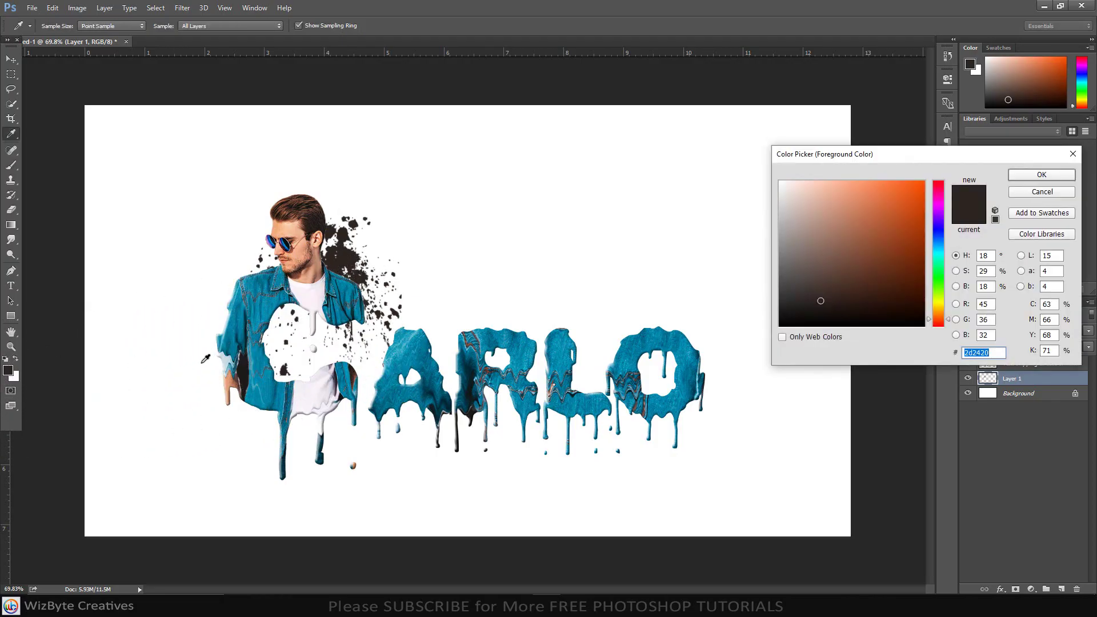
click(268, 307)
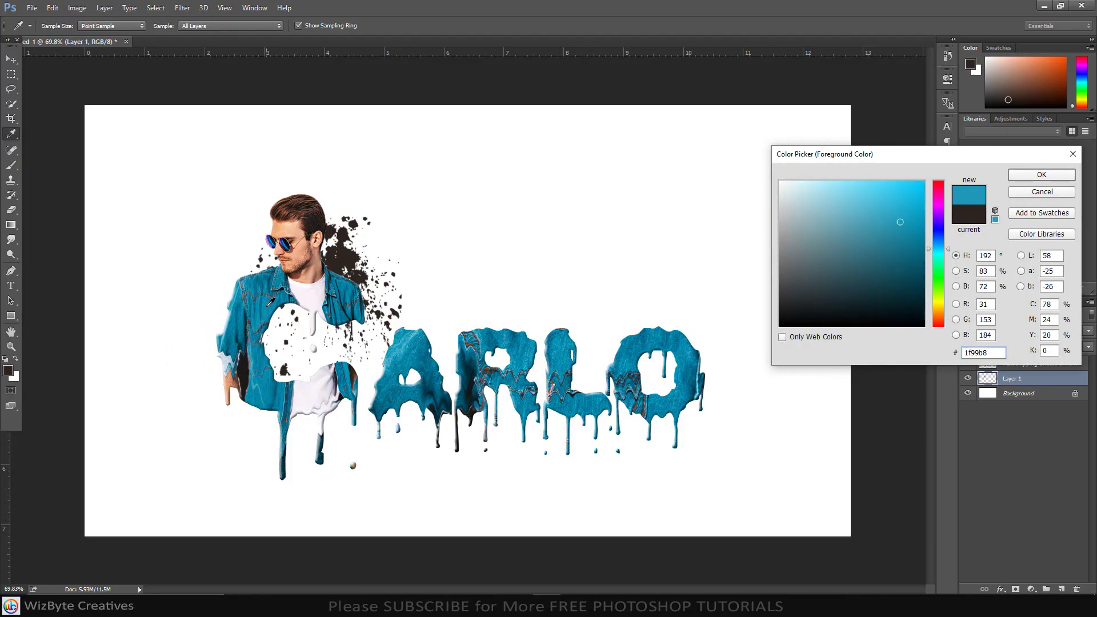
click(267, 302)
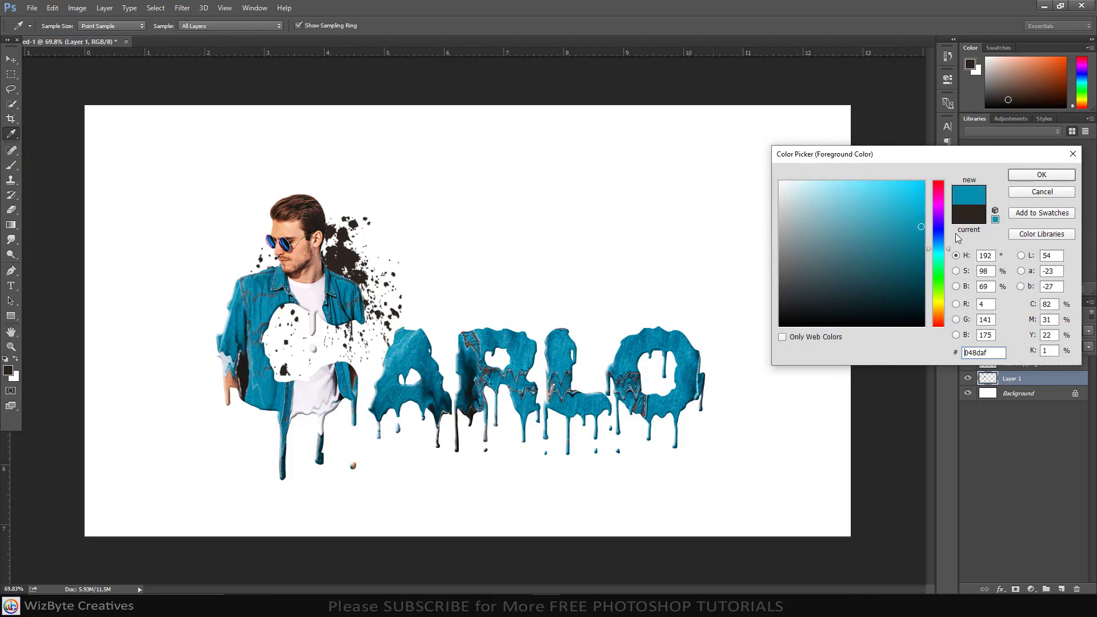
click(1039, 175)
key(b)
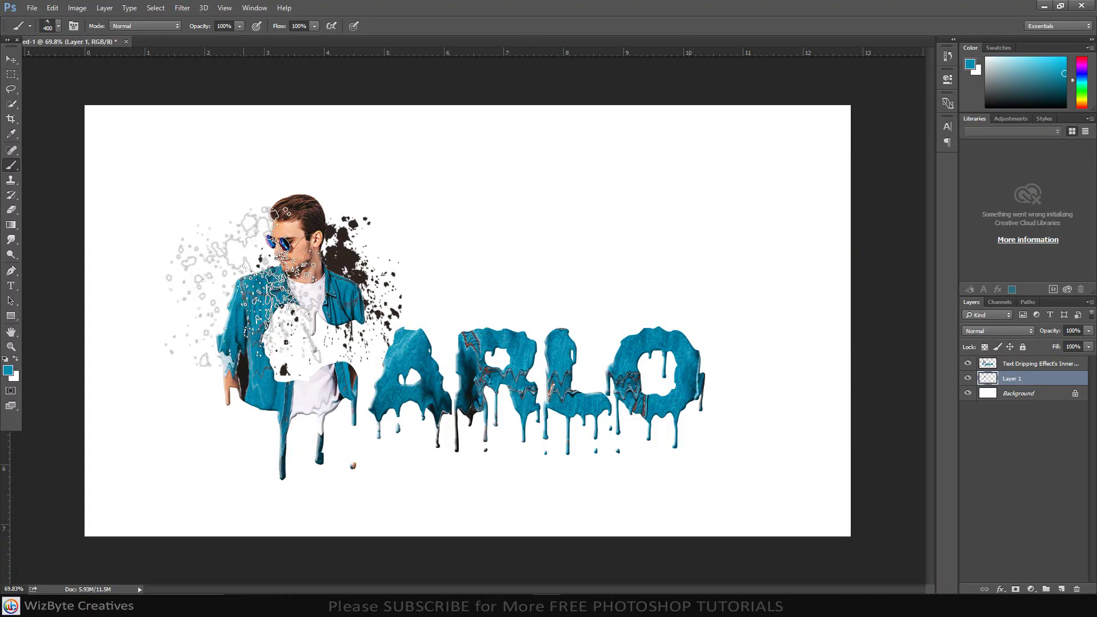
click(246, 311)
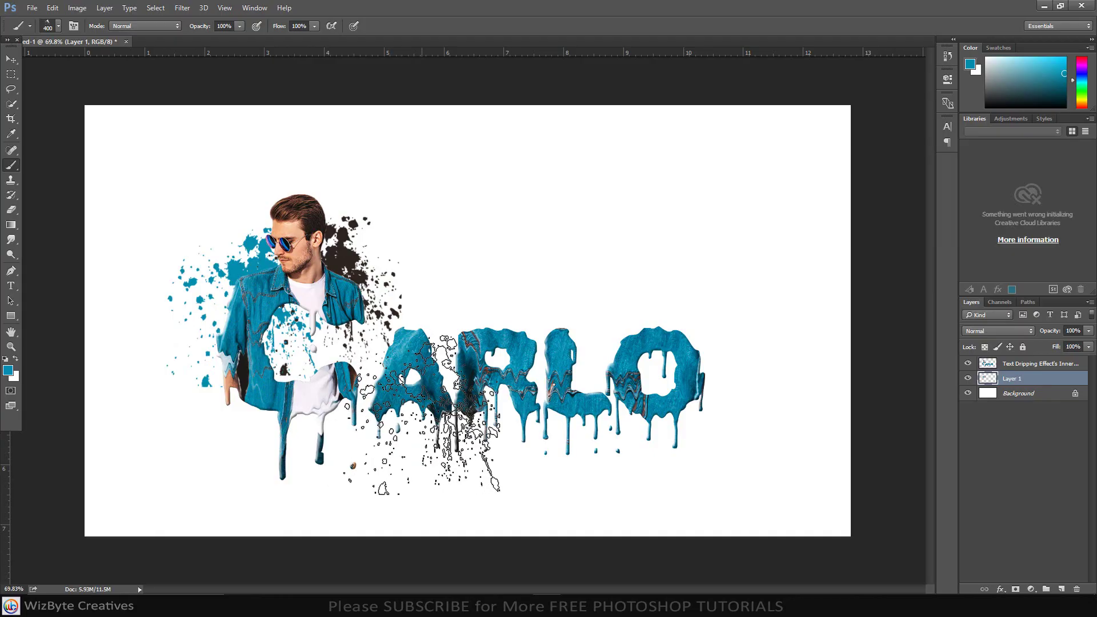
- Select the dripping text layer together with Layer 1 and shift both slightly right and up on the canvas
click(10, 60)
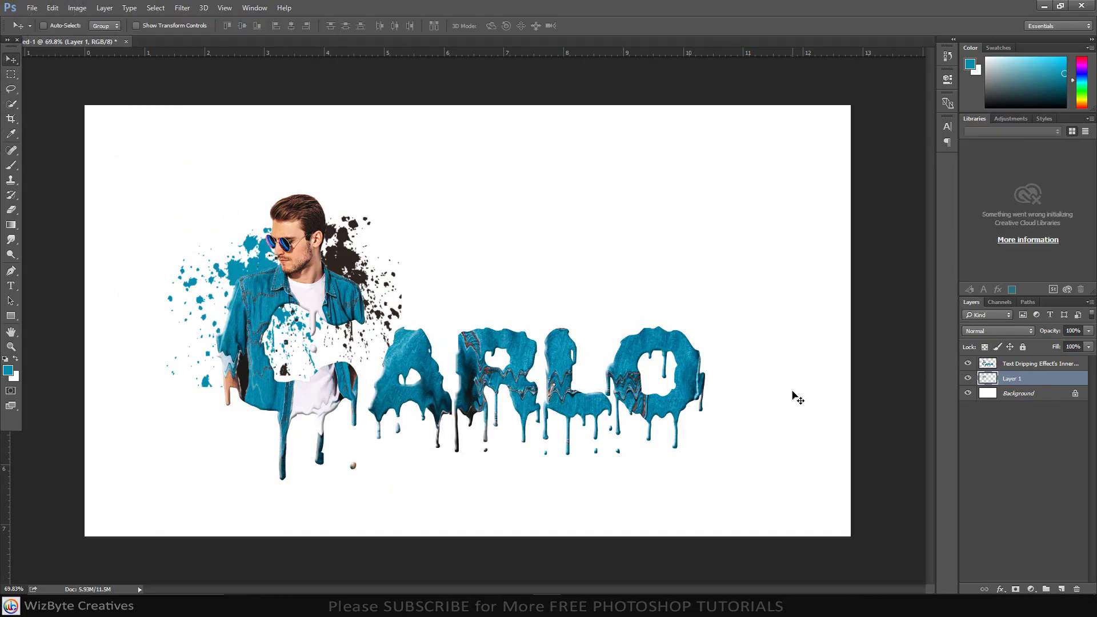
shift+click(1008, 365)
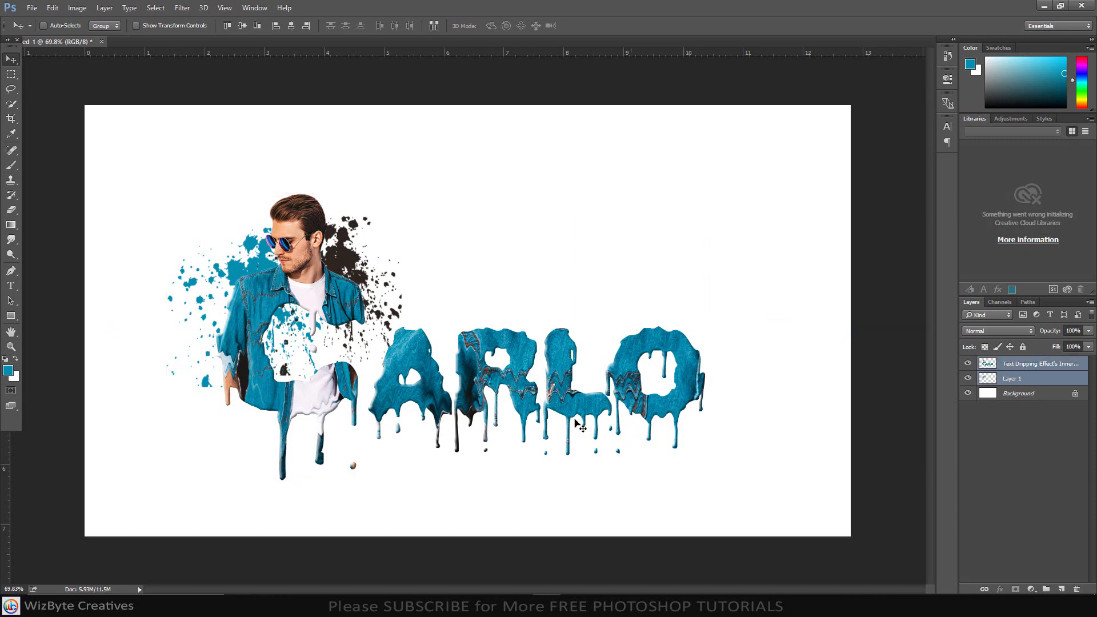
drag(481, 401, 491, 397)
drag(494, 399, 499, 400)
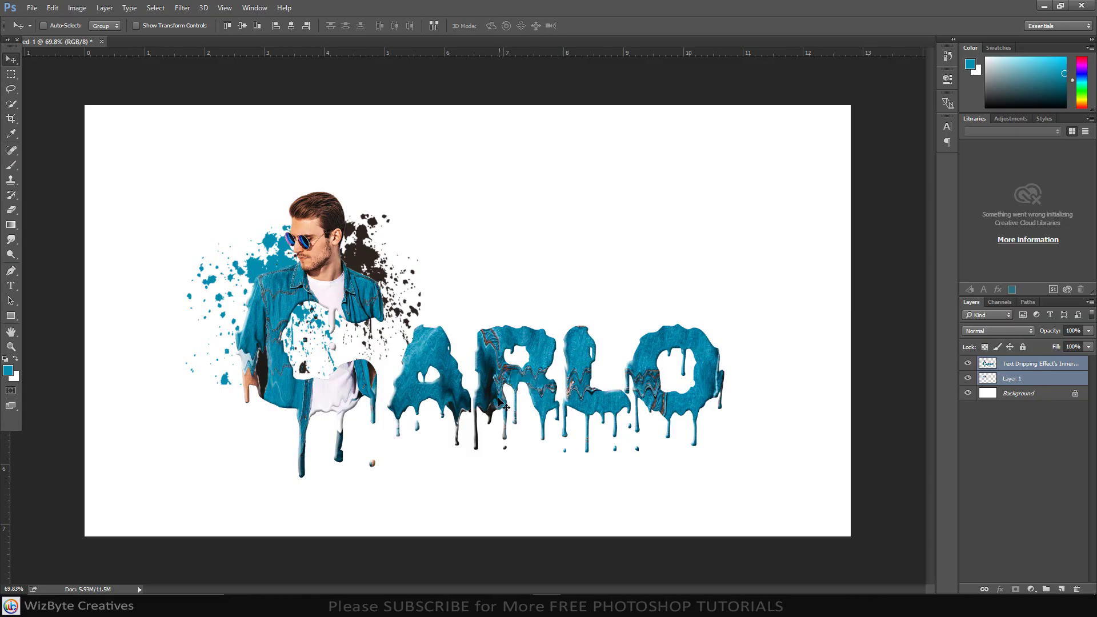
- Unlock the Background layer and add a Gradient Overlay to it based on the Orange, Yellow, Orange preset
scroll(501, 409, down, 1)
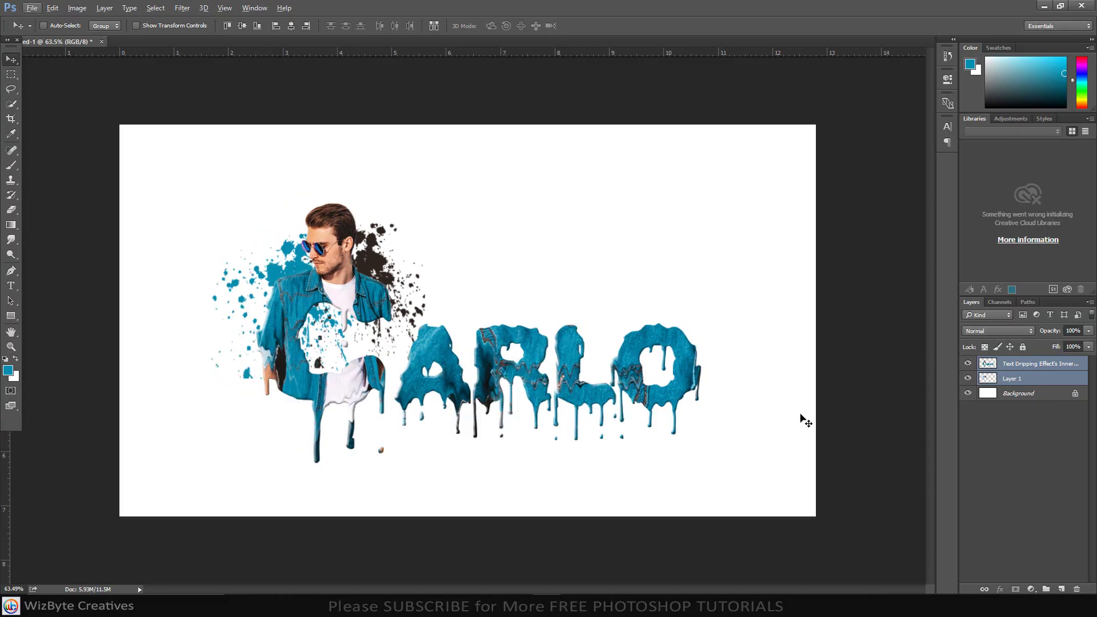
click(1050, 397)
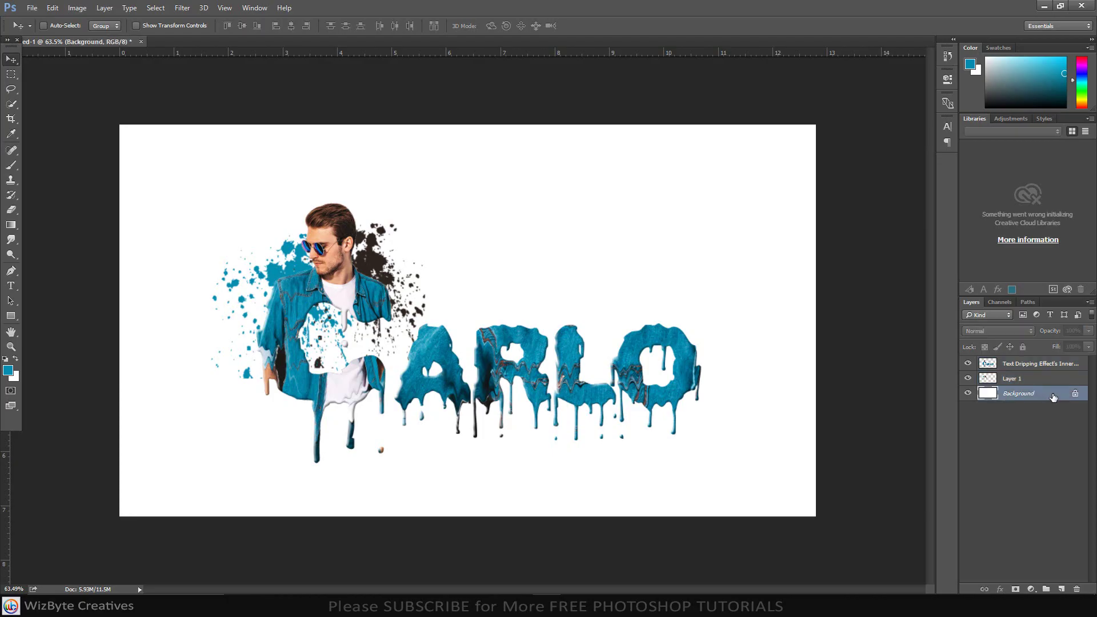
click(1074, 395)
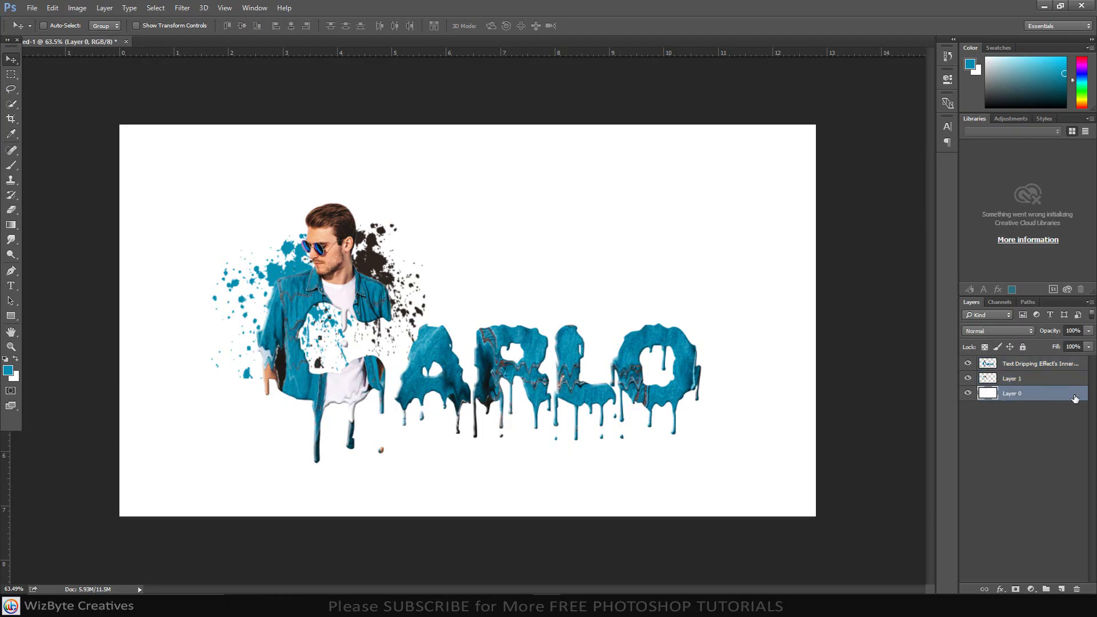
click(1000, 588)
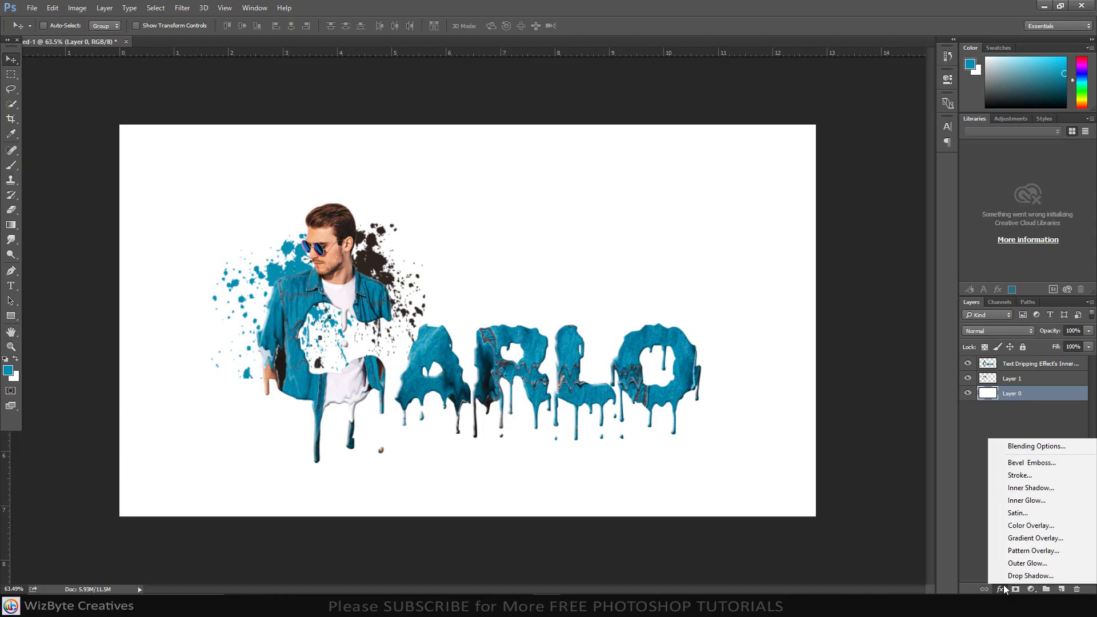
click(1020, 539)
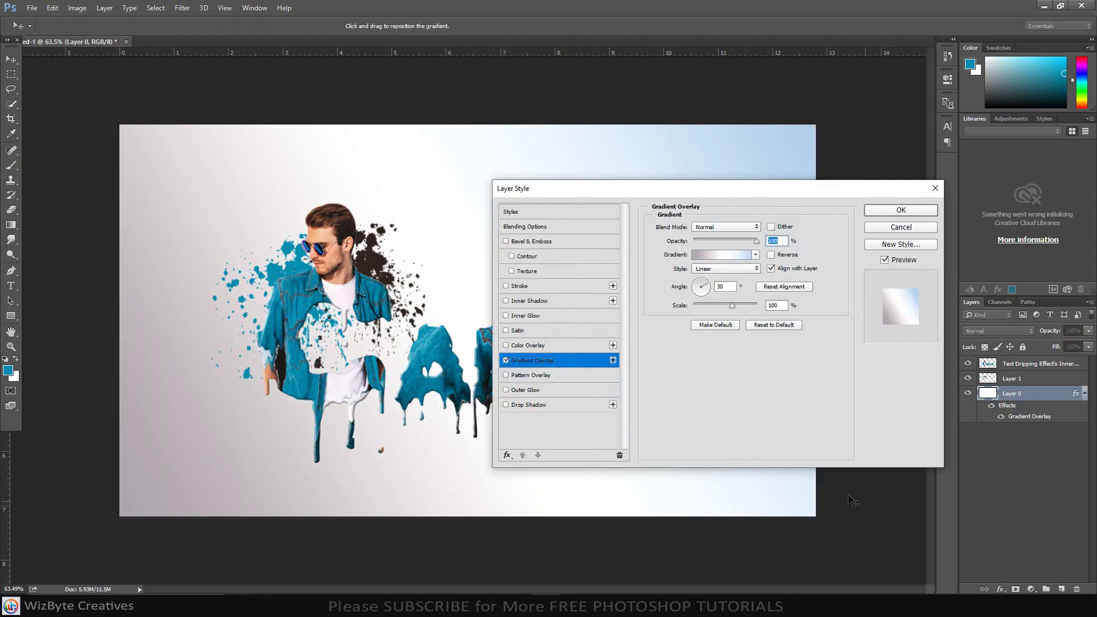
click(725, 256)
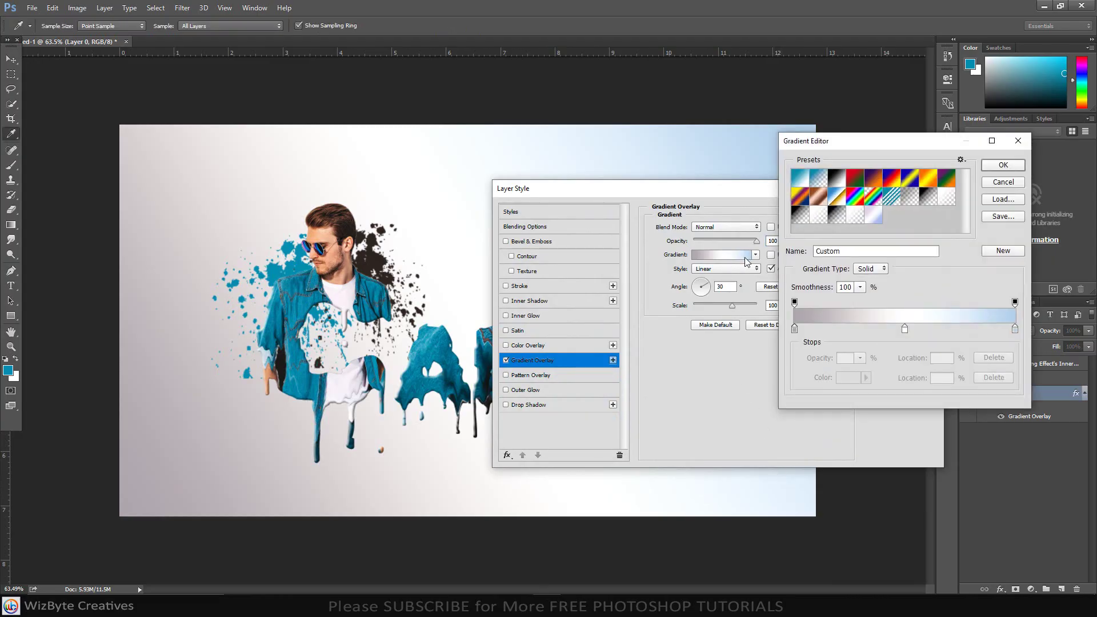
click(927, 179)
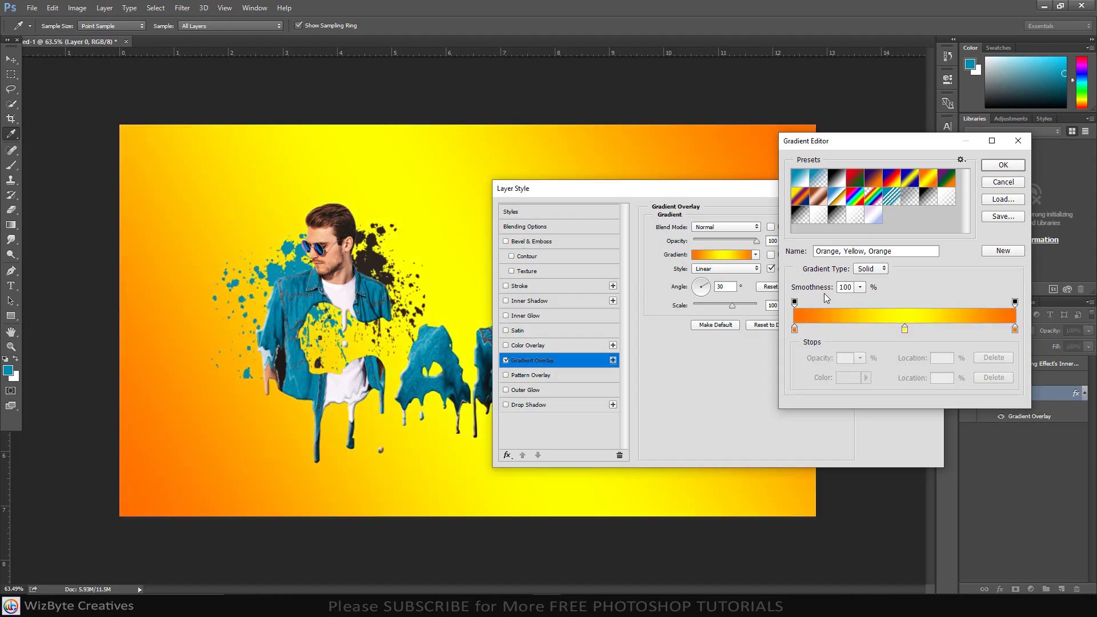
- Set the gradient's first colour stop to dark brown #25201c sampled from the man's hair
click(795, 330)
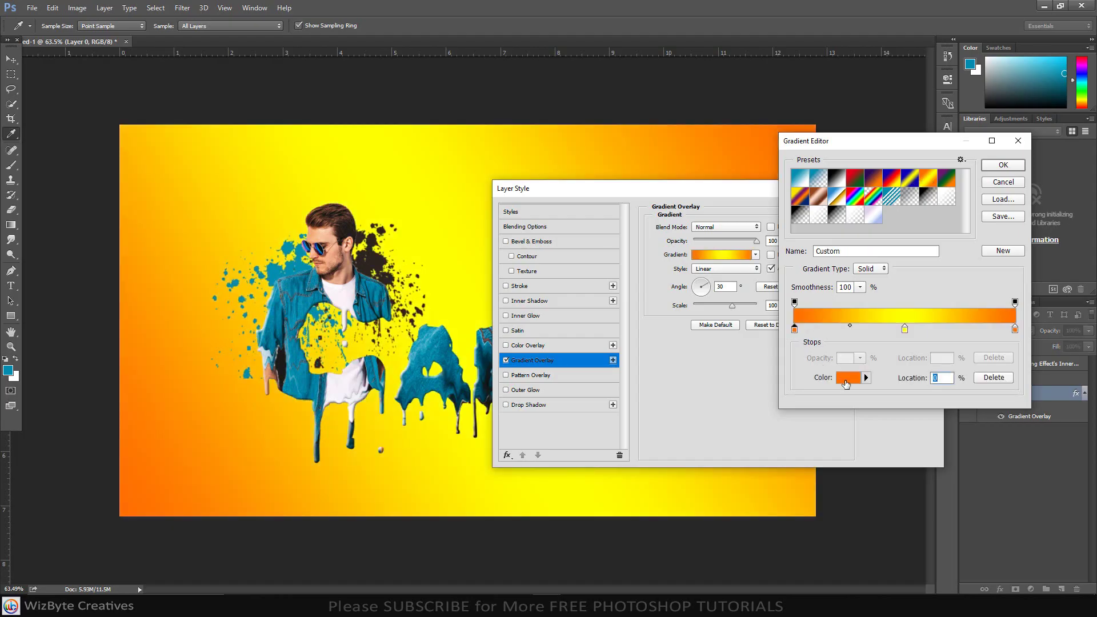
click(846, 380)
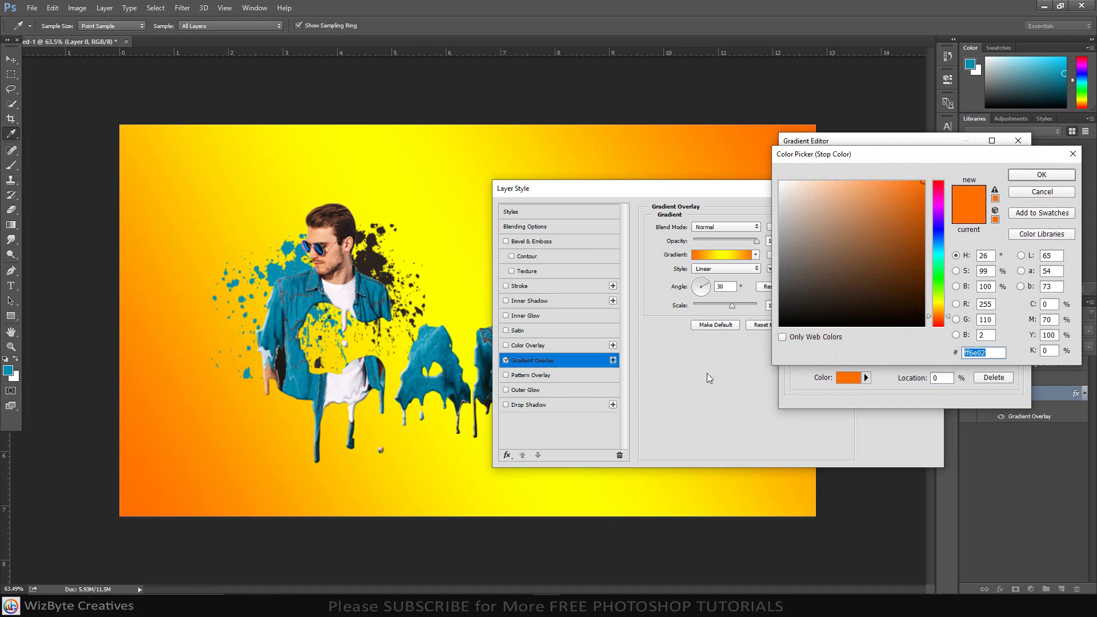
click(368, 263)
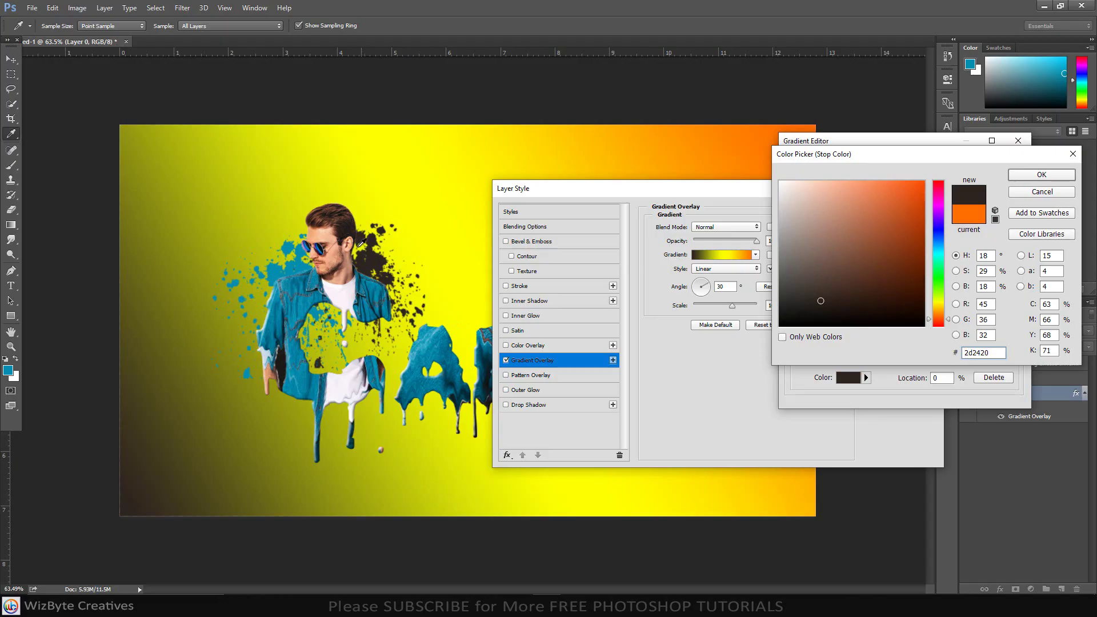
click(351, 227)
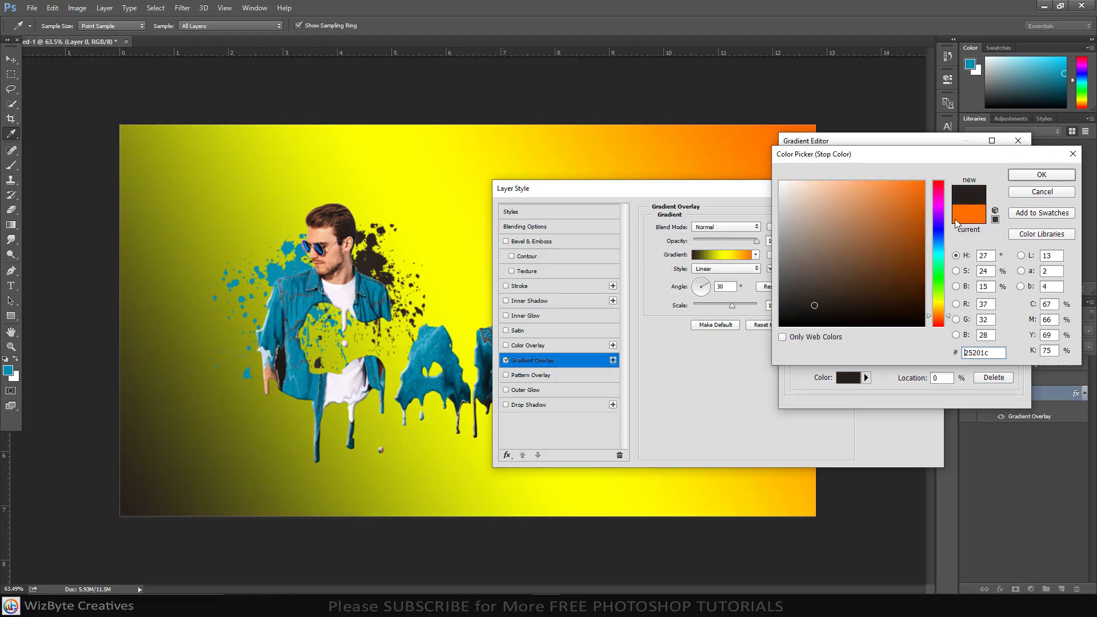
click(1031, 176)
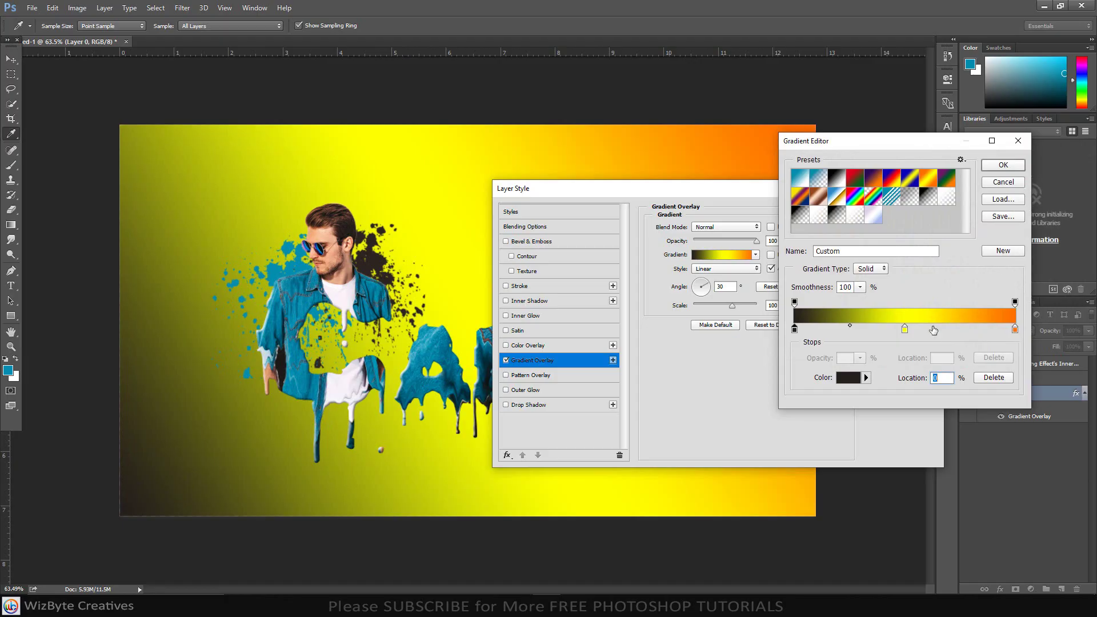
- Set the gradient's middle colour stop at 50% to white #ffffff
click(906, 330)
click(848, 379)
drag(834, 258, 737, 150)
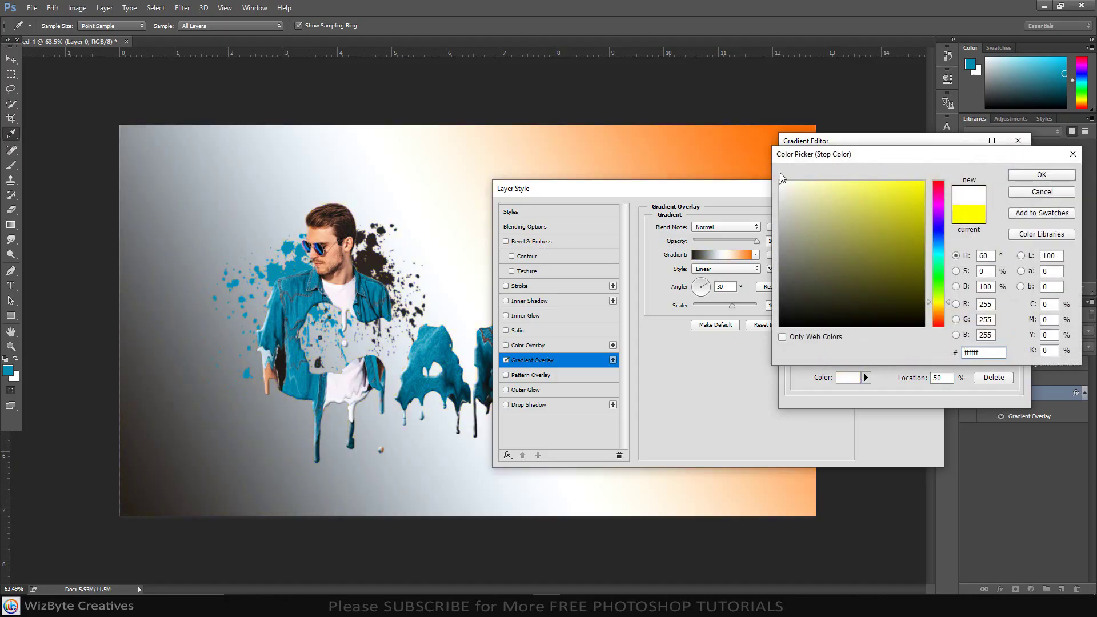
click(1030, 177)
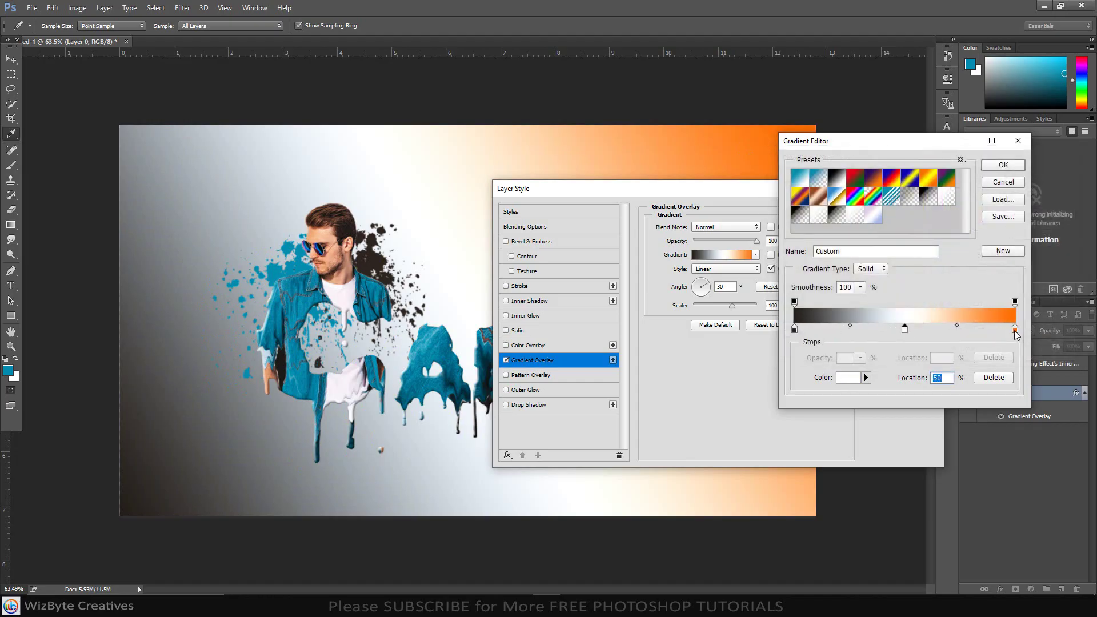
- Set the gradient's end colour stop to blue #017396 sampled from the denim shirt and accept the edited gradient
click(1015, 330)
click(849, 379)
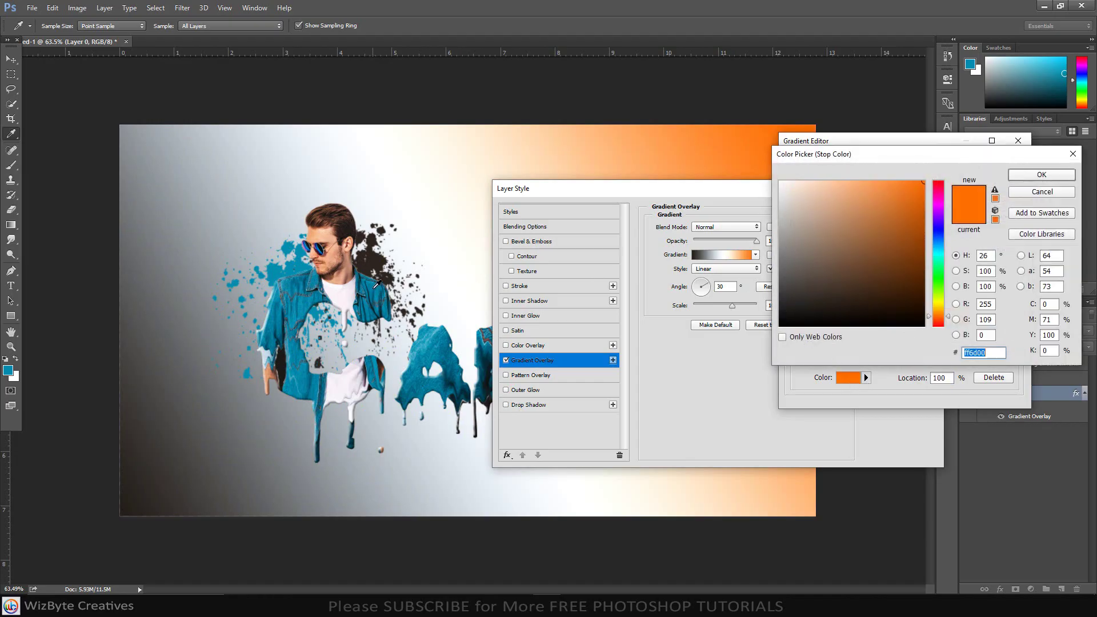
click(376, 284)
click(376, 283)
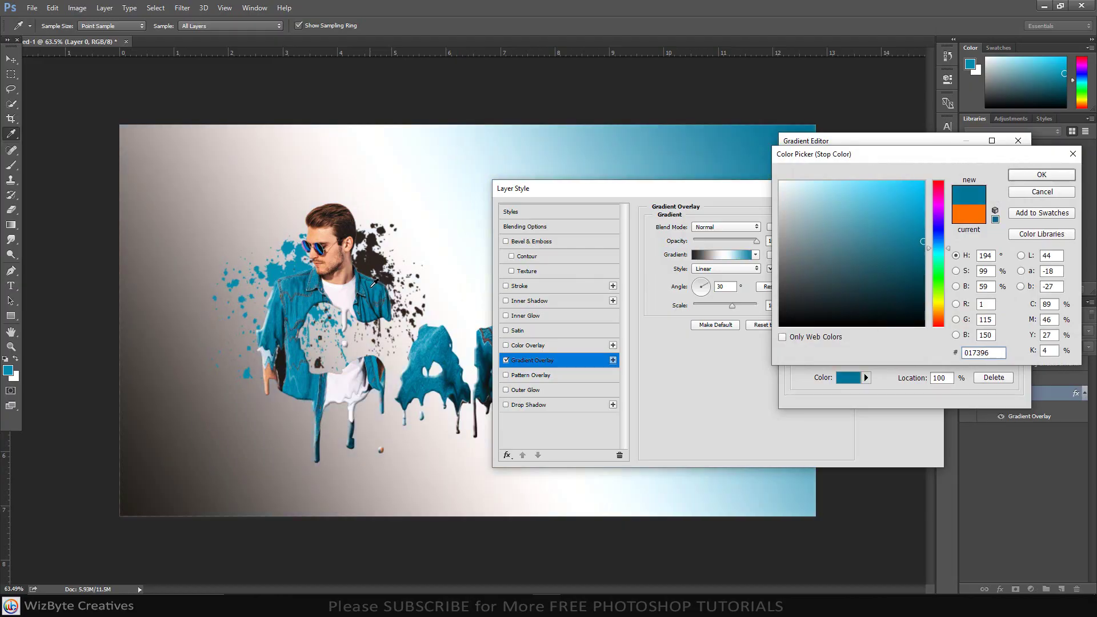
click(1035, 175)
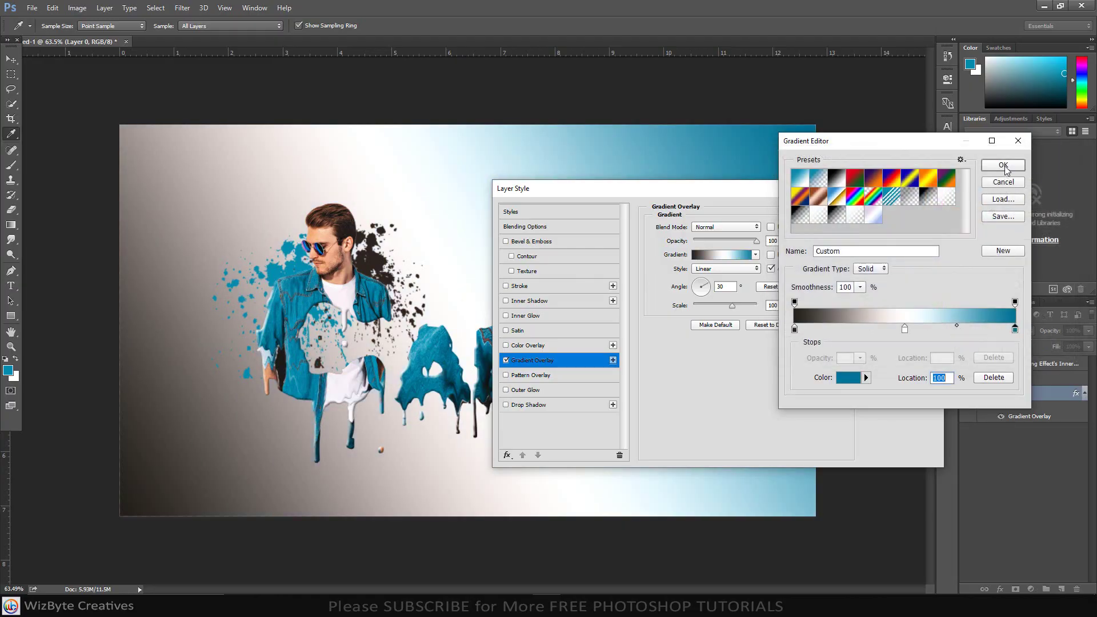
click(1004, 166)
- Set the gradient overlay's scale to 150% and opacity to 50%, and apply the layer style
drag(757, 240, 717, 248)
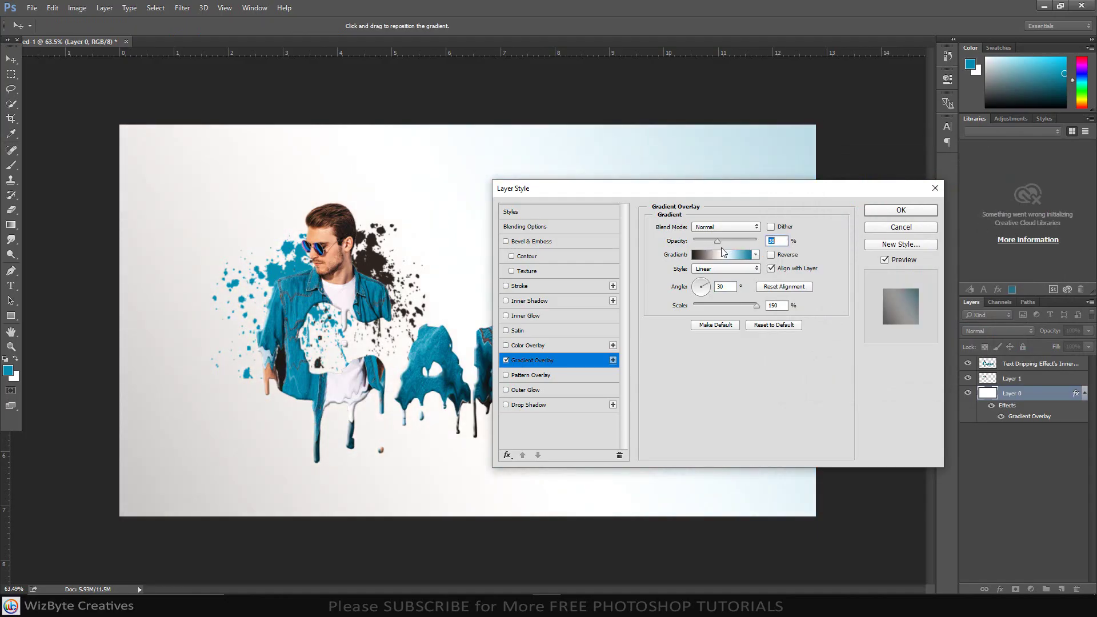
text(50)
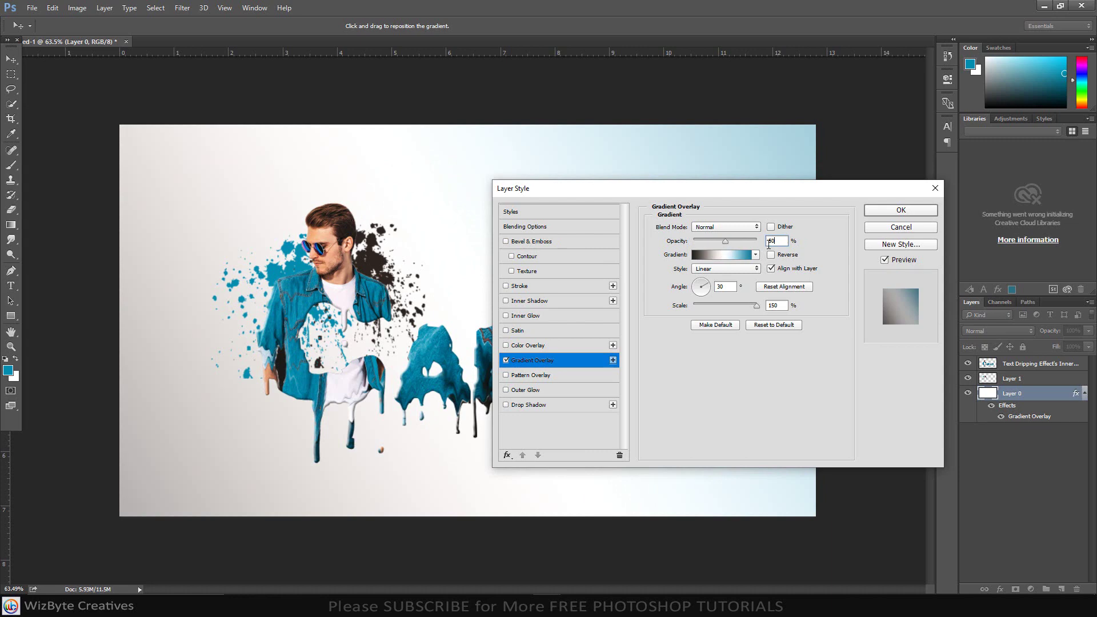
click(891, 218)
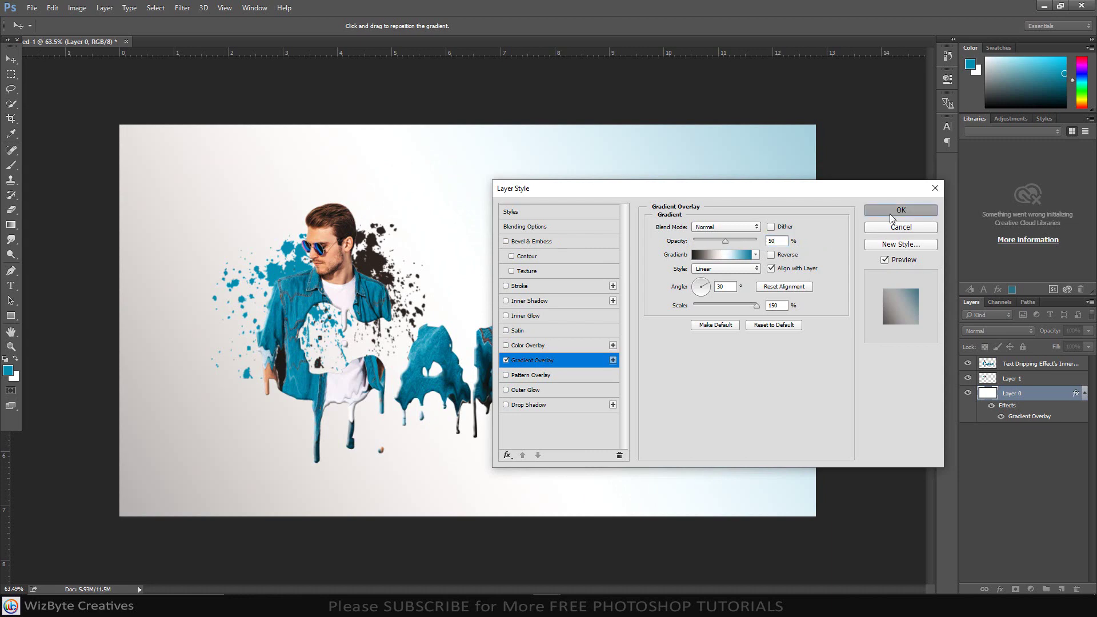
click(889, 214)
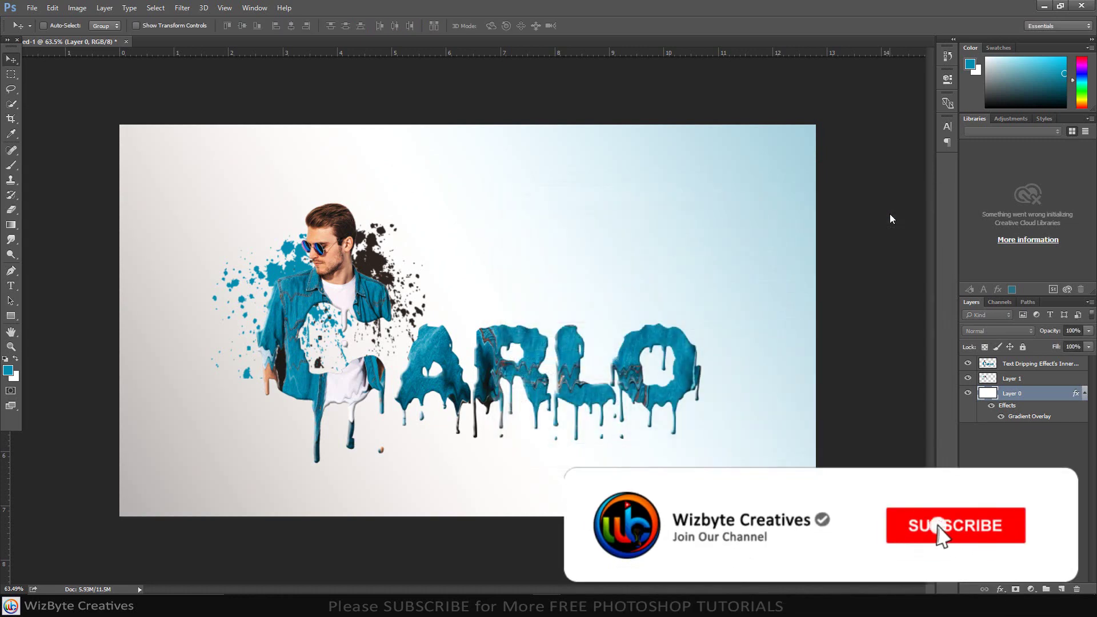